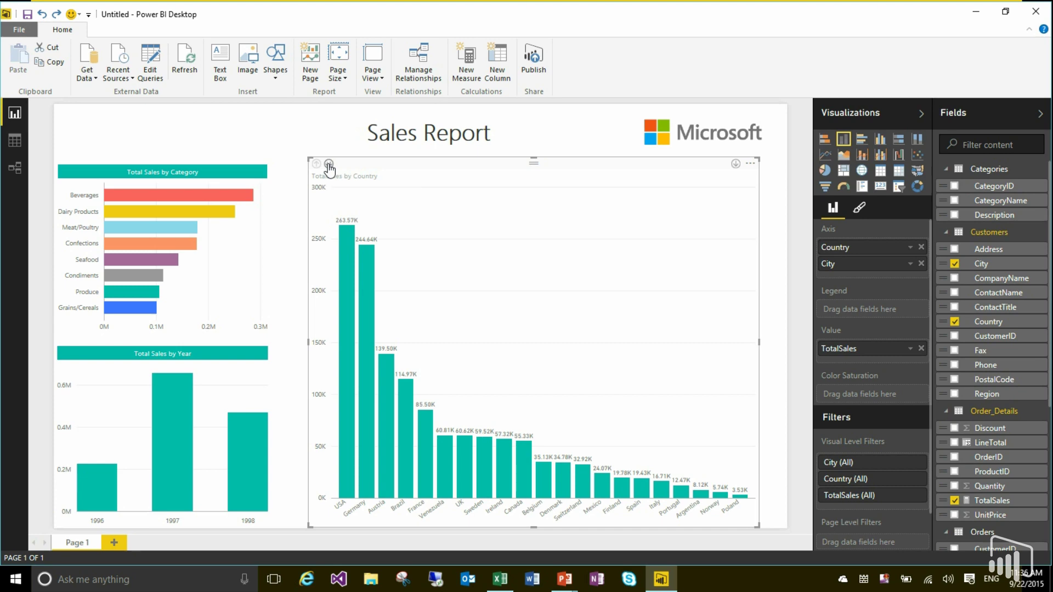
Step: Drill the TotalSales by Country chart down to city level, browse all the city columns, and drill back up to countries
left_click(329, 164)
left_click(329, 164)
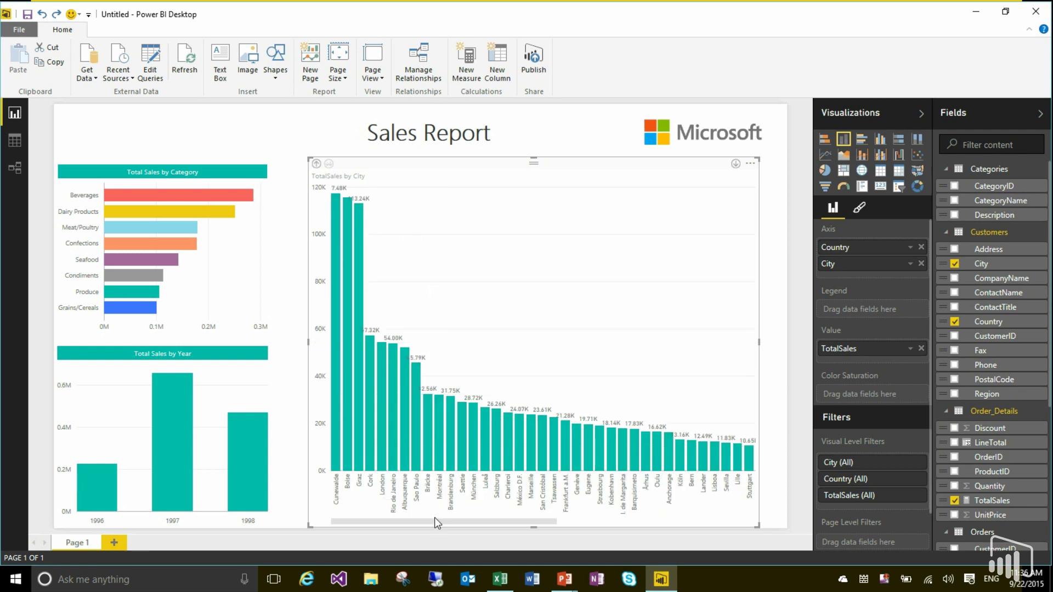
left_click_drag(493, 519, 539, 522)
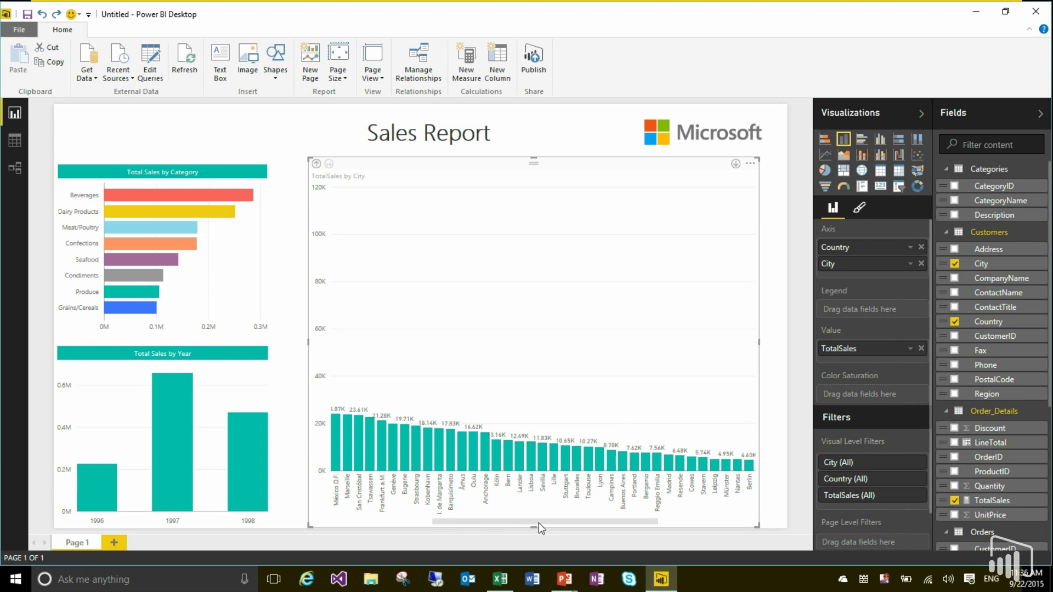
left_click_drag(486, 520, 341, 513)
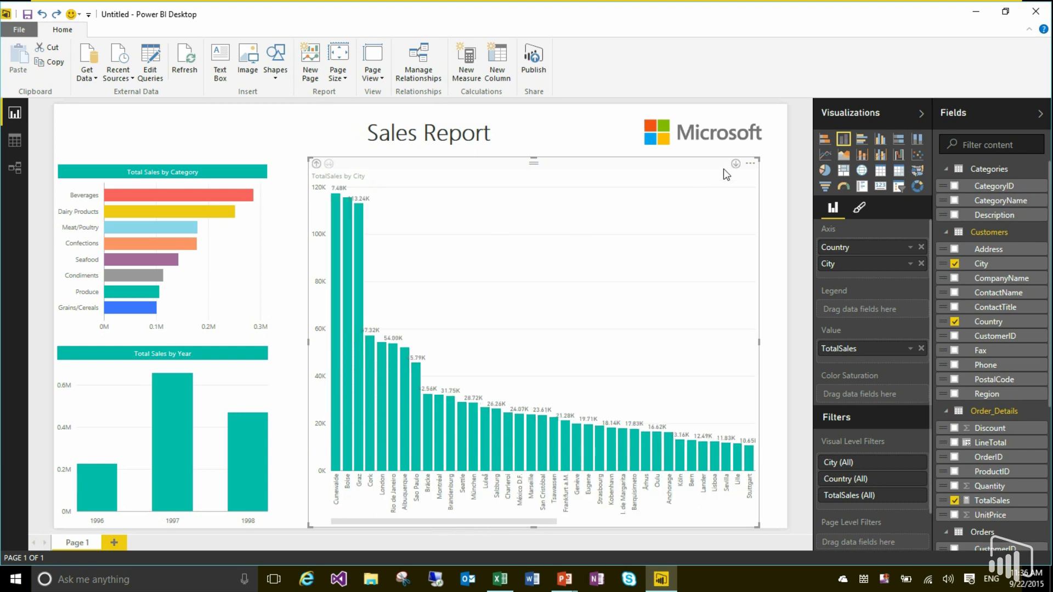
left_click(316, 164)
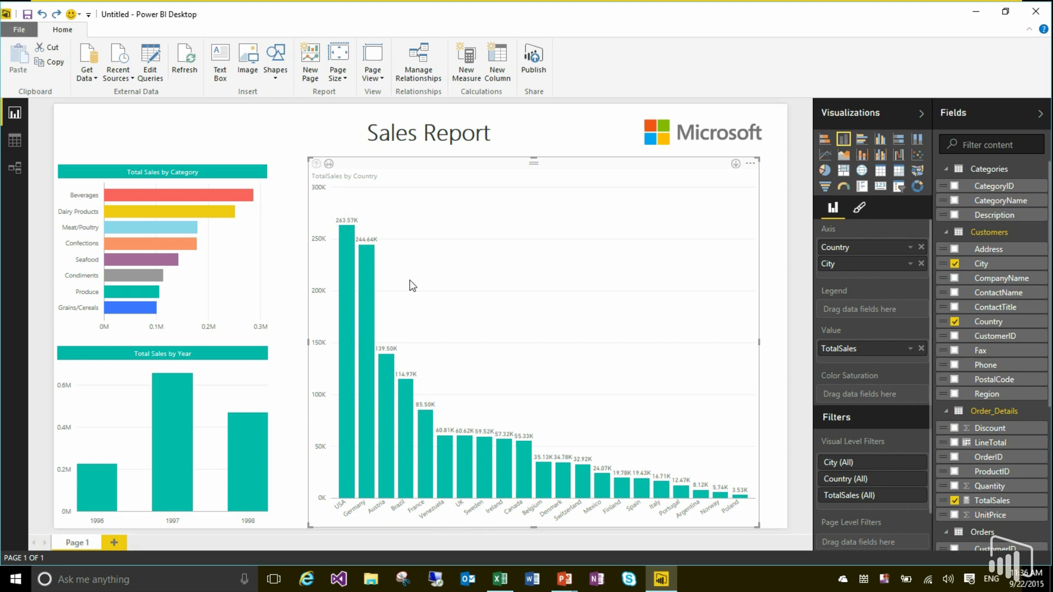
Step: Turn on drill-down mode for the TotalSales by Country chart and drill into the cities of USA
left_click(736, 164)
mouse_move(344, 283)
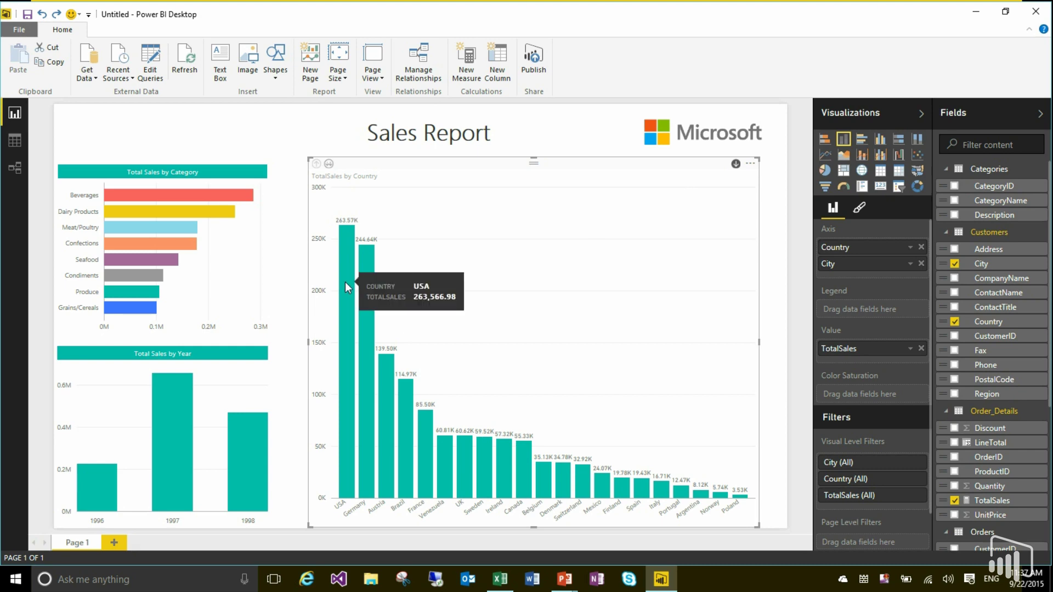
left_click(344, 281)
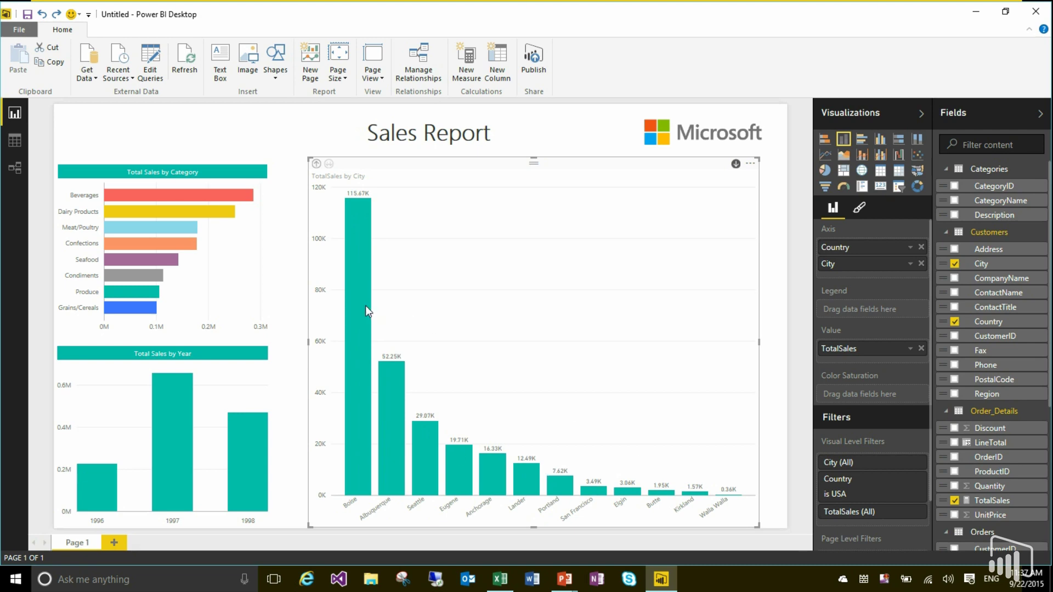
Step: Cross-highlight the report by 1997 from the Total Sales by Year chart and drill the city chart back up to countries
left_click(175, 409)
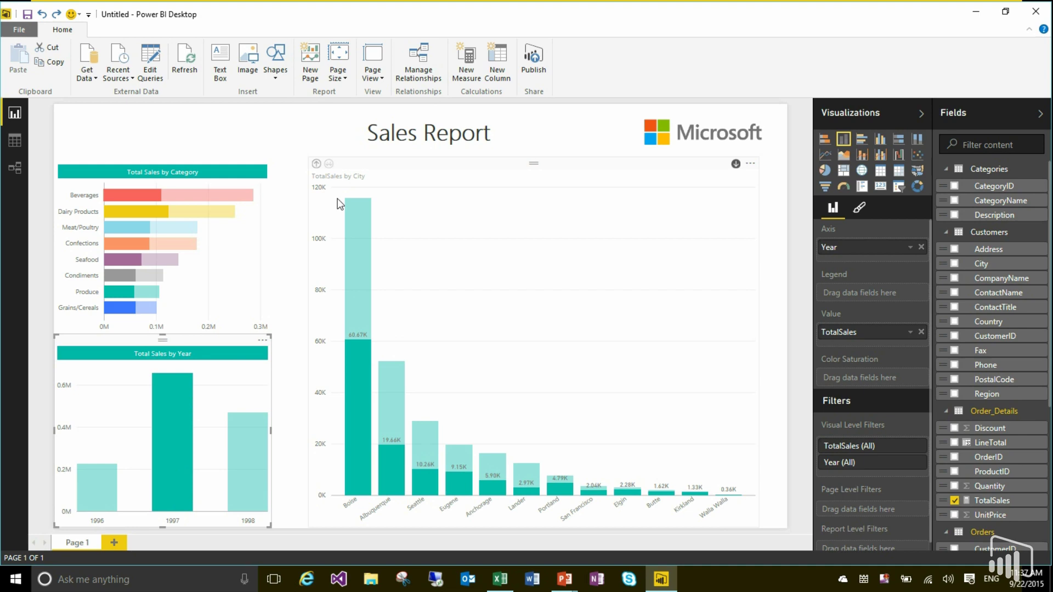
left_click(317, 164)
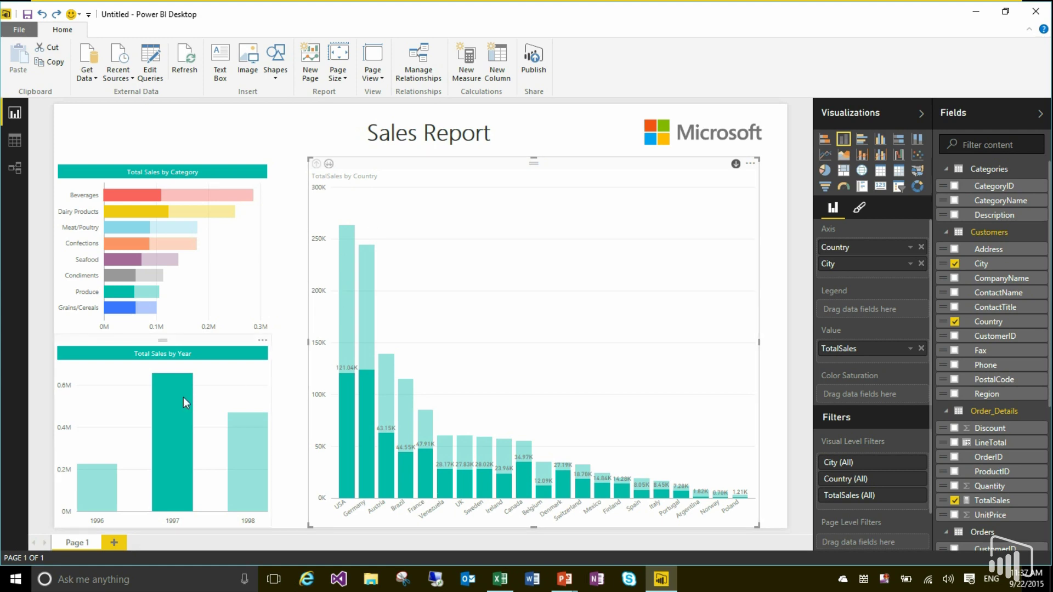
key("alt+Tab")
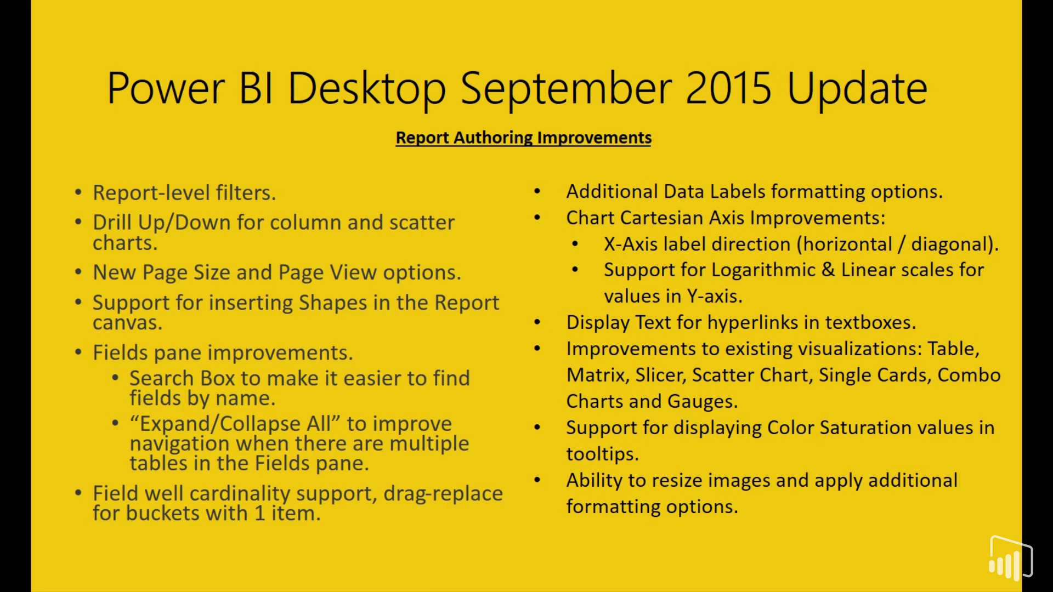
key("alt+Tab")
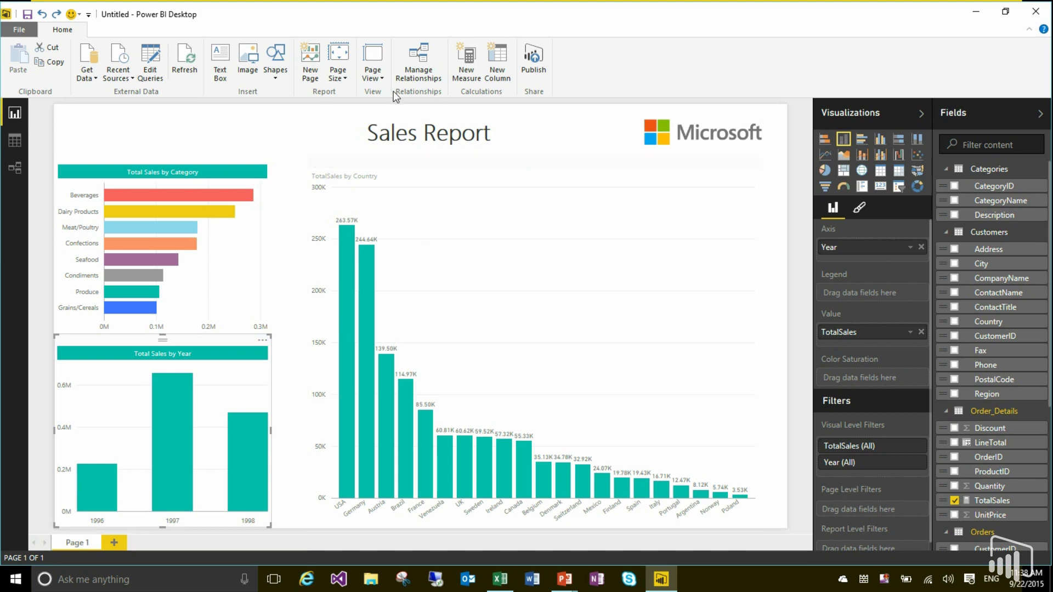
Step: Try the Letter page size type for the report page, and restore the page to 16:9
left_click(340, 68)
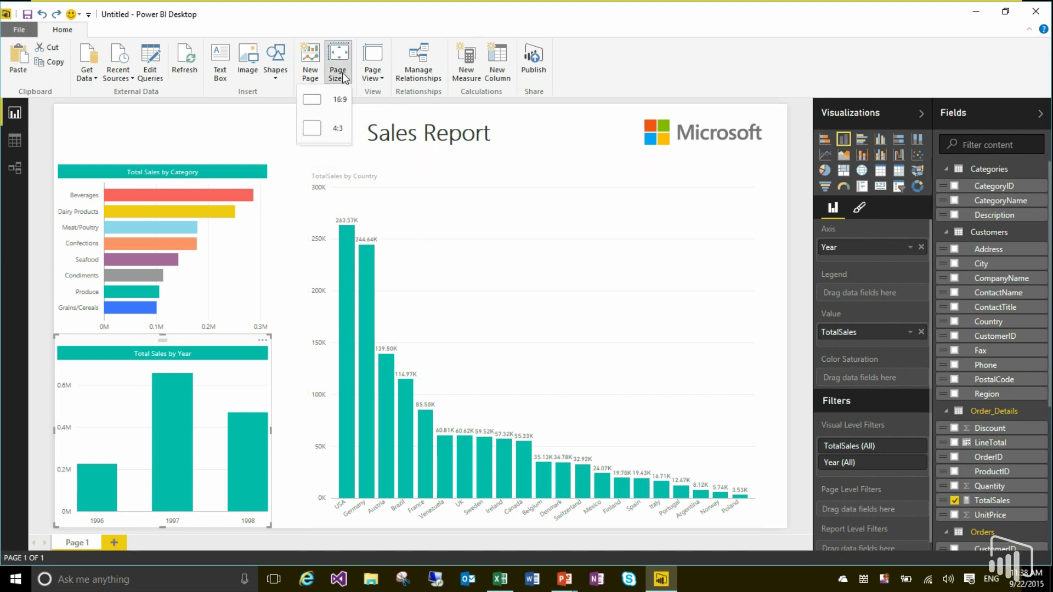
left_click(342, 77)
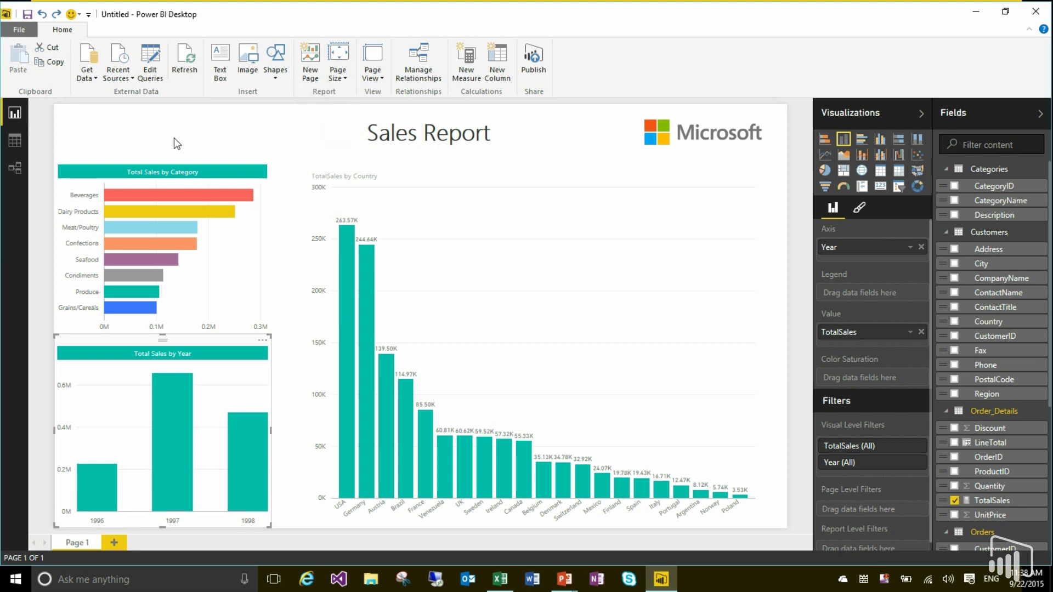
left_click(138, 123)
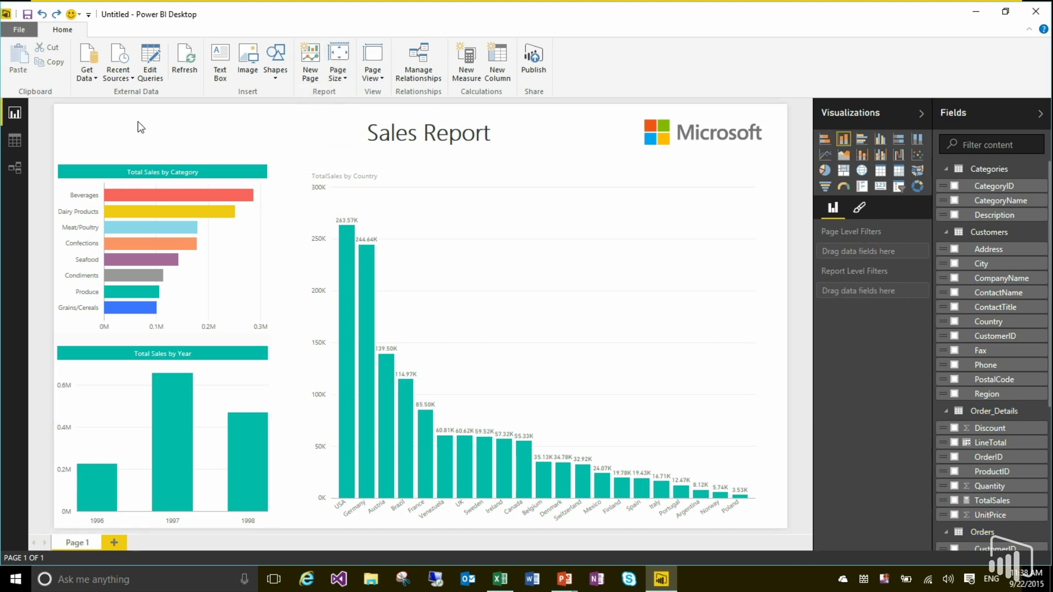
left_click(854, 210)
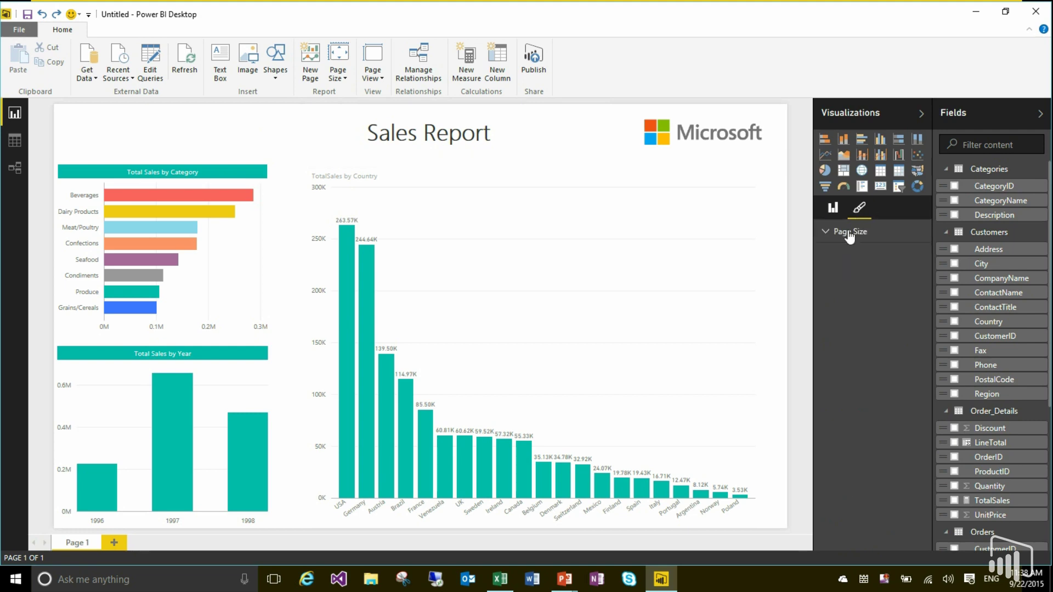
left_click(850, 232)
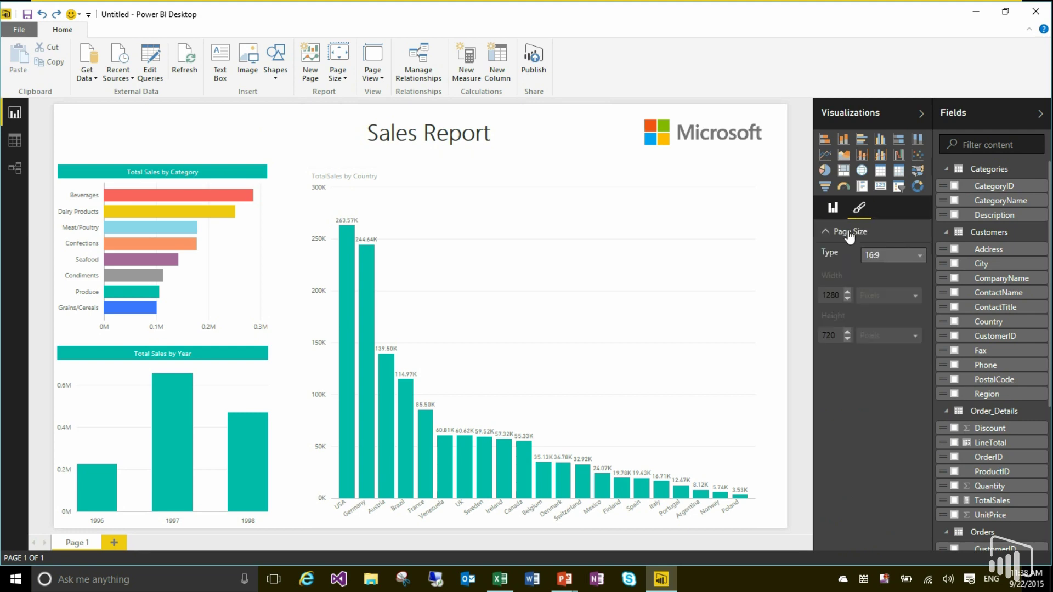
left_click(922, 256)
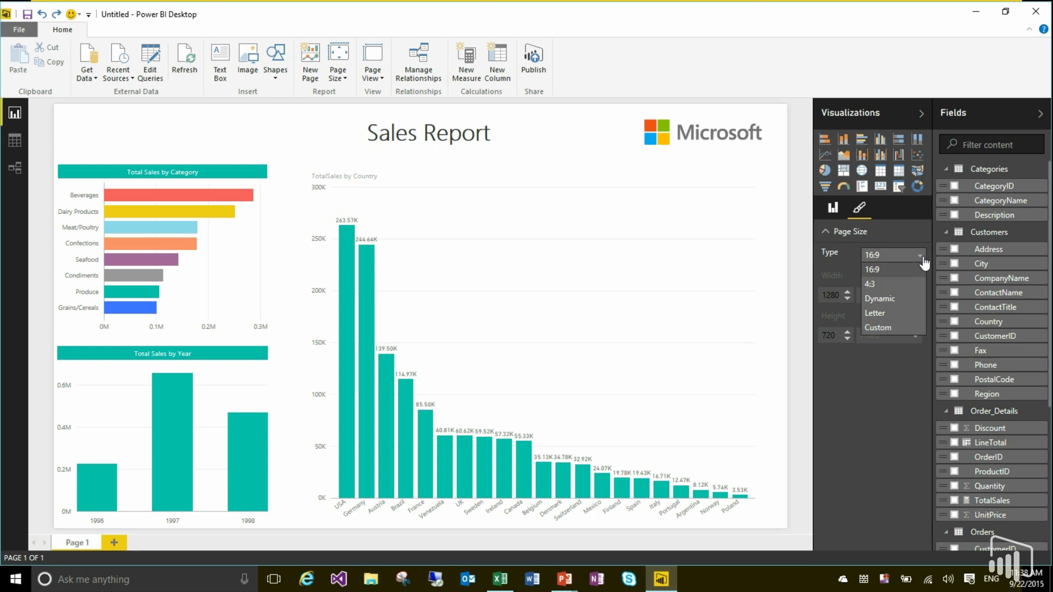
left_click(890, 313)
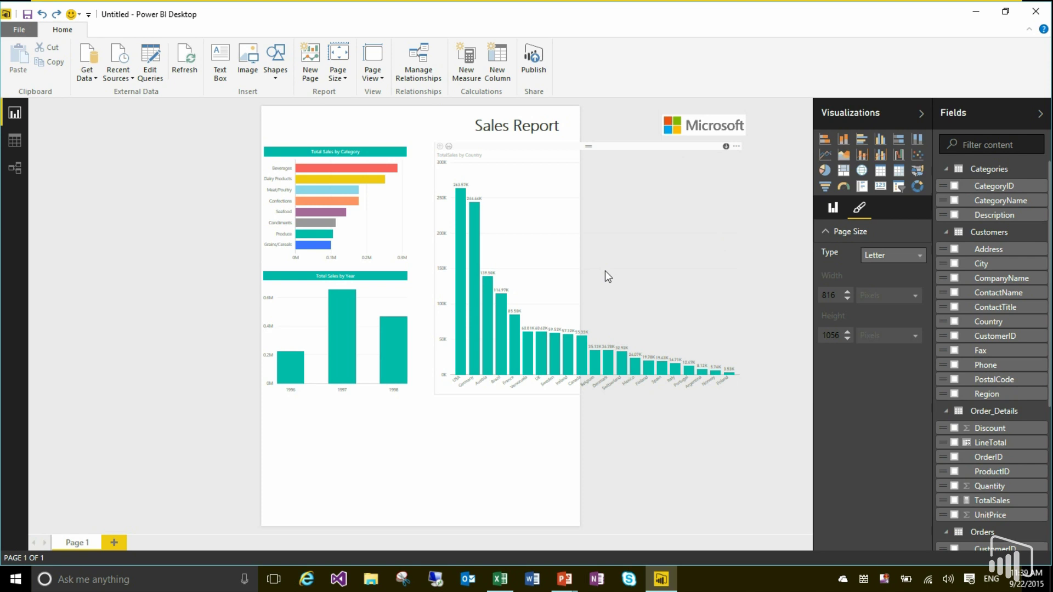
left_click(889, 266)
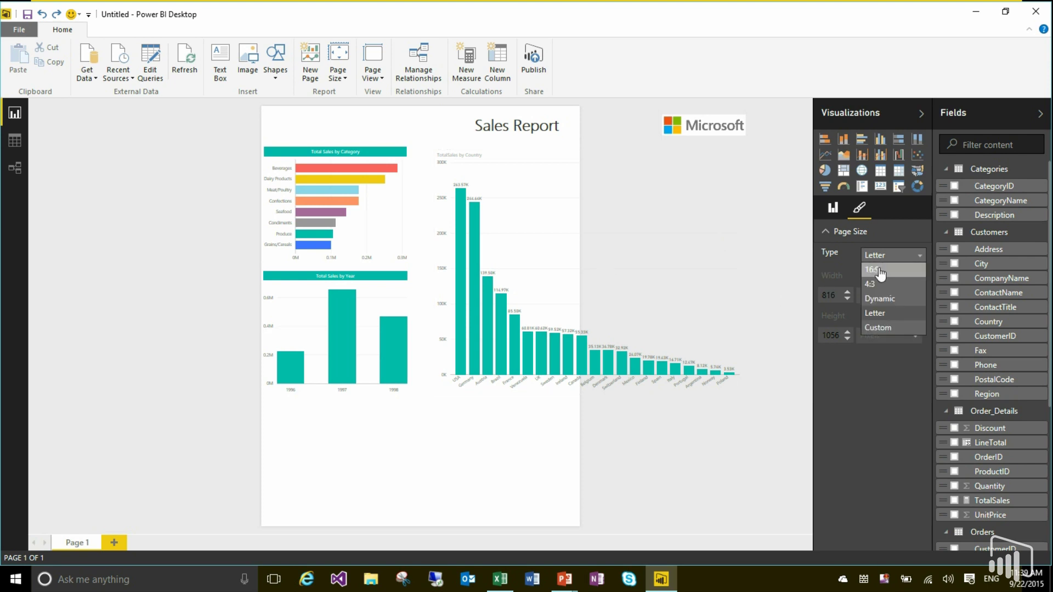
left_click(879, 271)
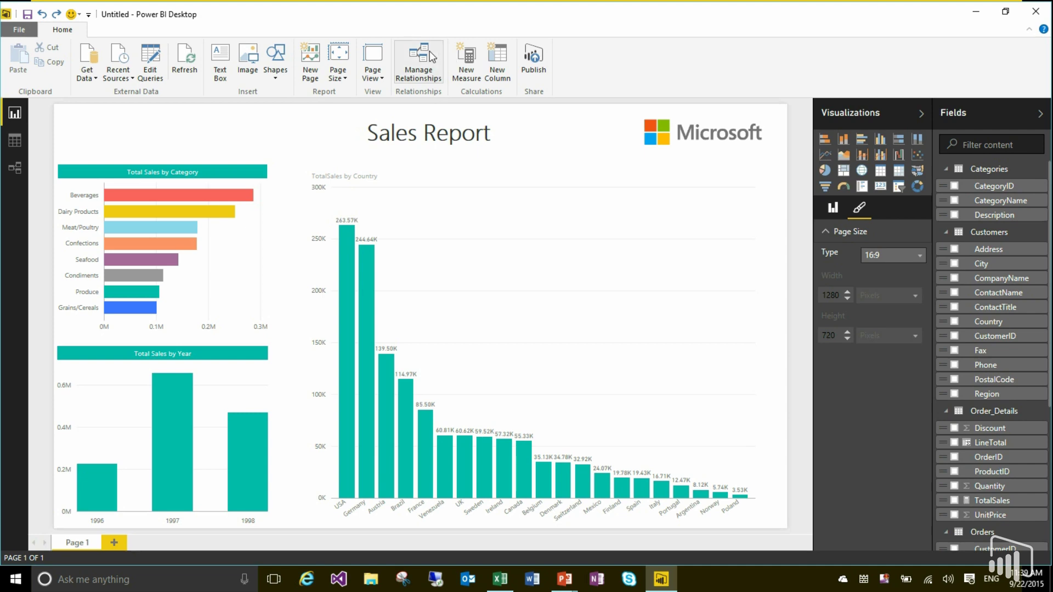
Step: Try the Fit To Page and Fit To Width page views on the report page
left_click(373, 72)
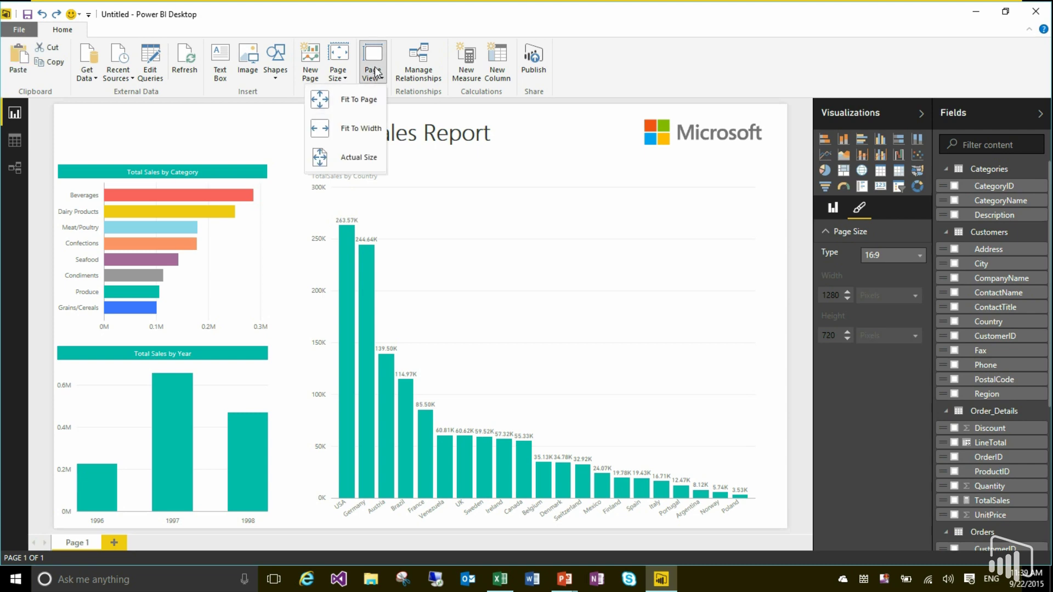
left_click(370, 109)
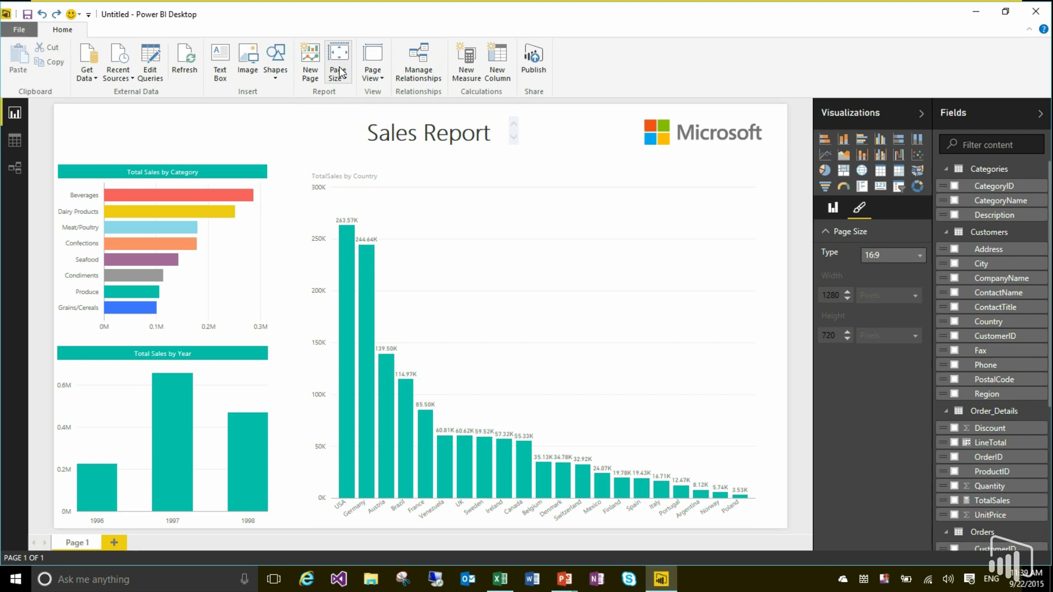
left_click(372, 72)
left_click(361, 130)
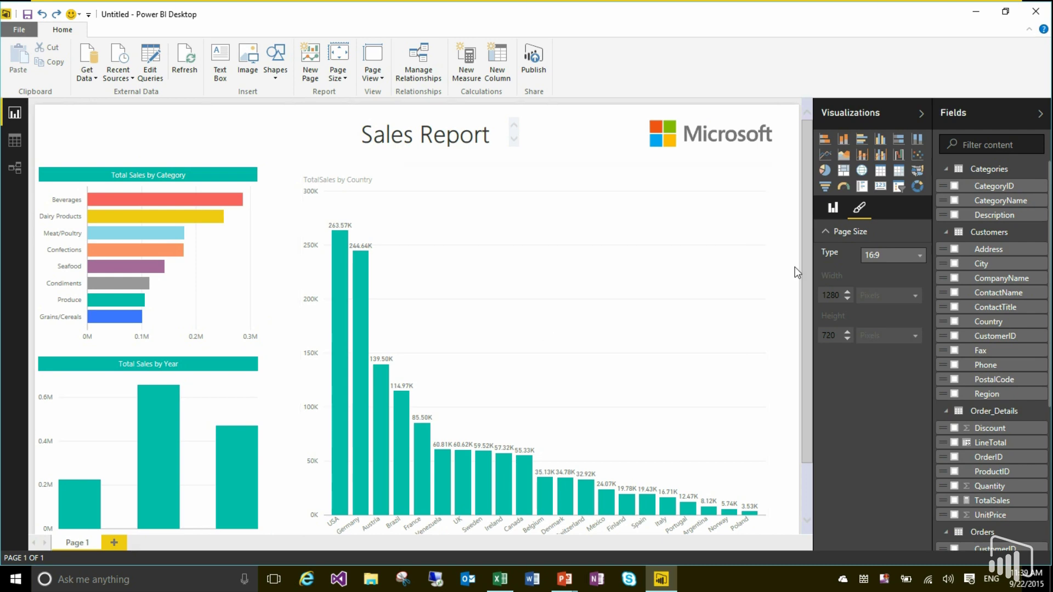
left_click_drag(802, 271, 796, 225)
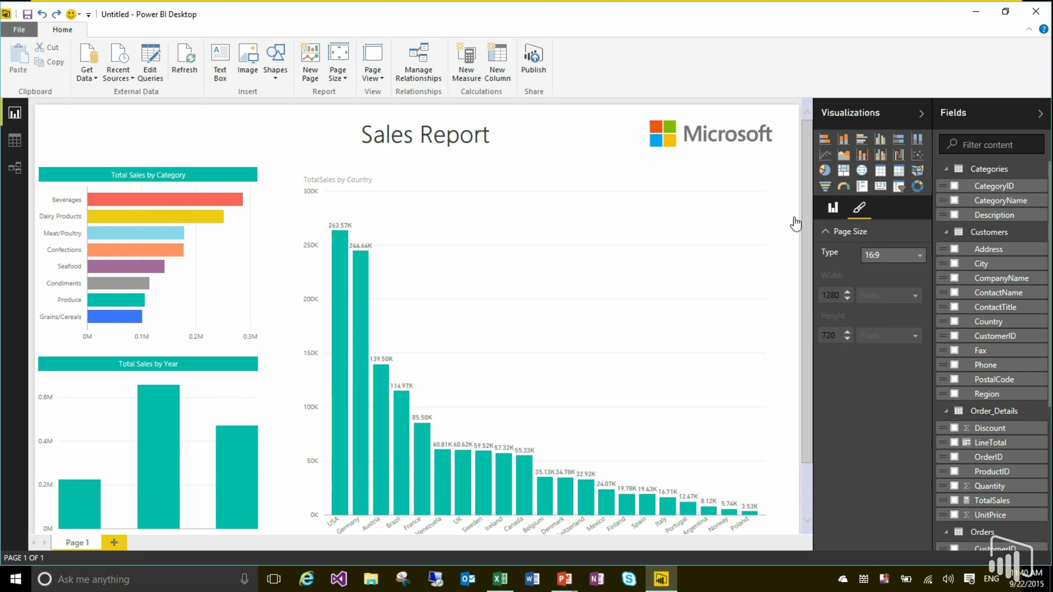
Step: Switch the page view to Actual Size and look over the parts of the report that extend beyond the canvas area
left_click(370, 78)
left_click(354, 159)
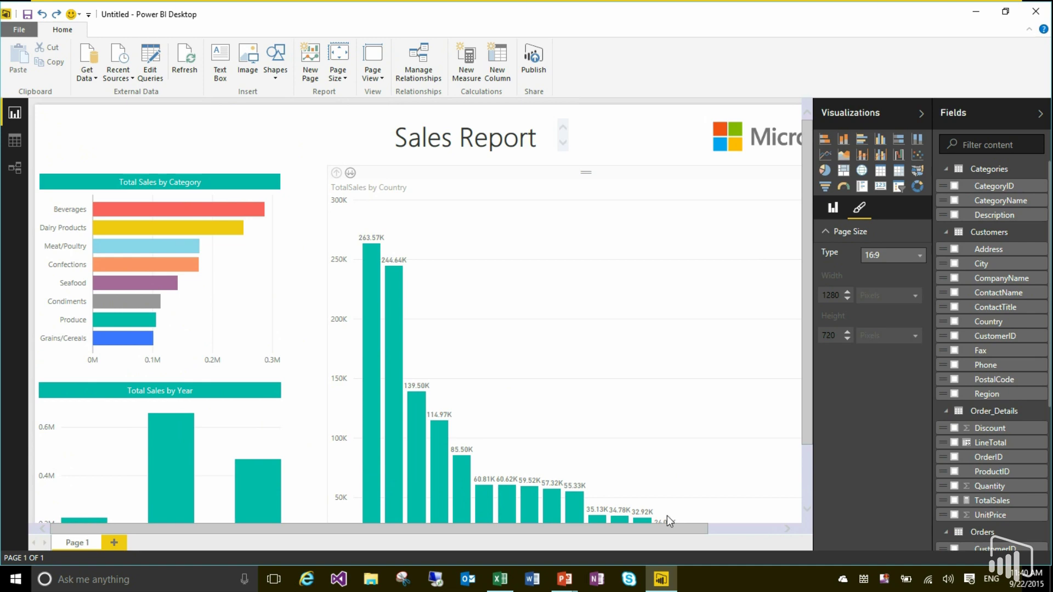
left_click_drag(677, 532, 539, 485)
left_click_drag(809, 340, 821, 208)
Step: Collapse the ribbon and the Visualizations pane to enlarge the canvas area, and expand both again
left_click(1029, 30)
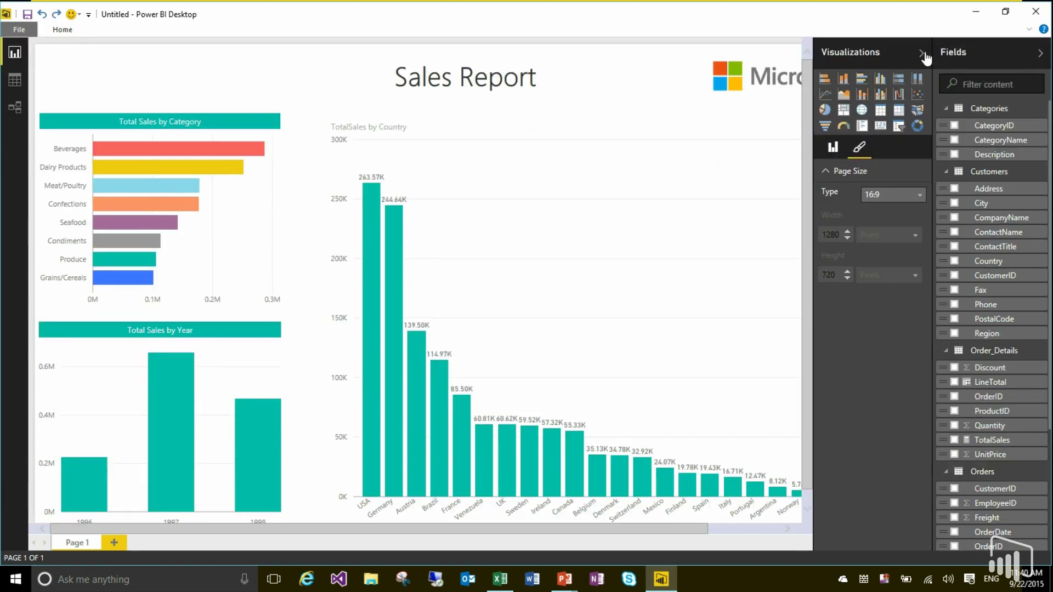
left_click(922, 53)
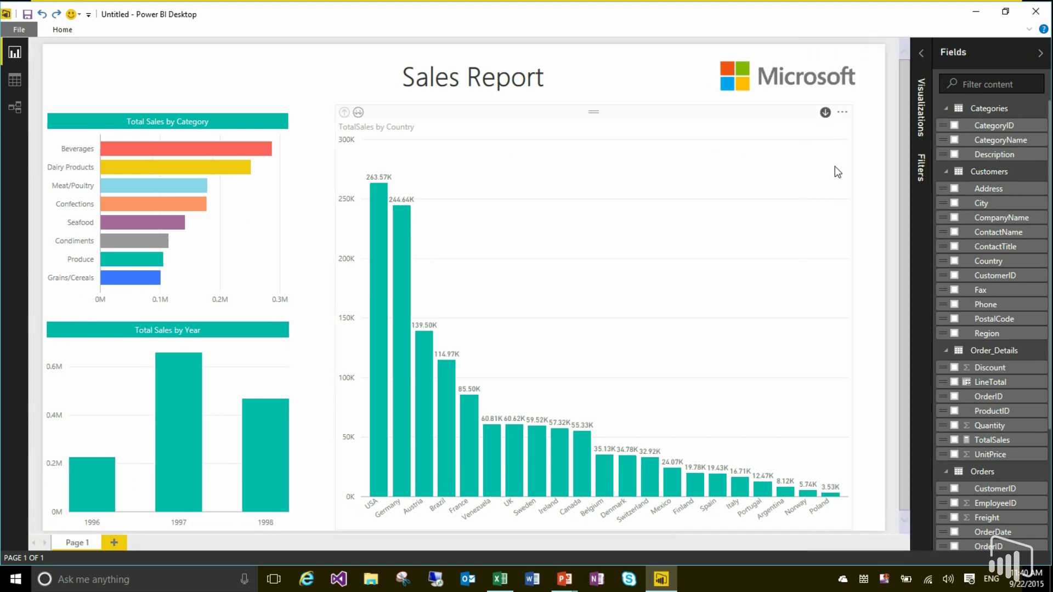
left_click(921, 53)
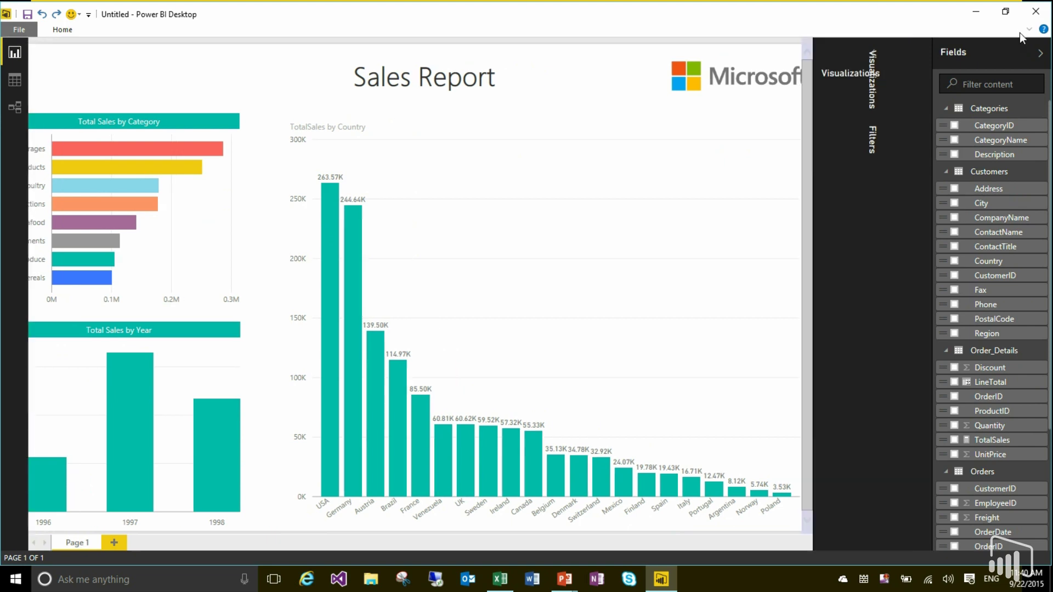
left_click(1029, 30)
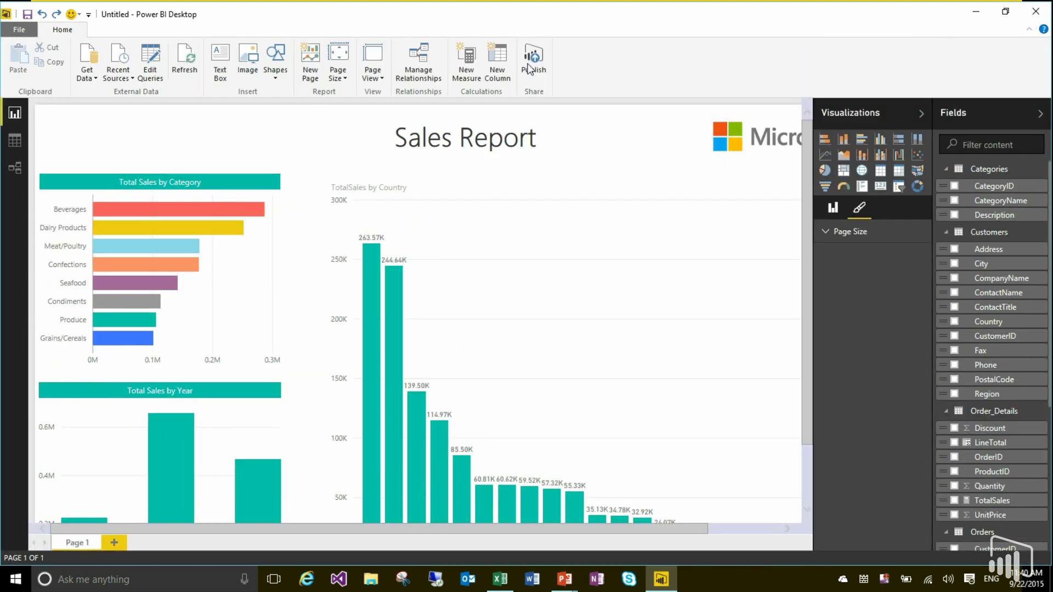
Step: Set the page view to Fit To Page
left_click(368, 73)
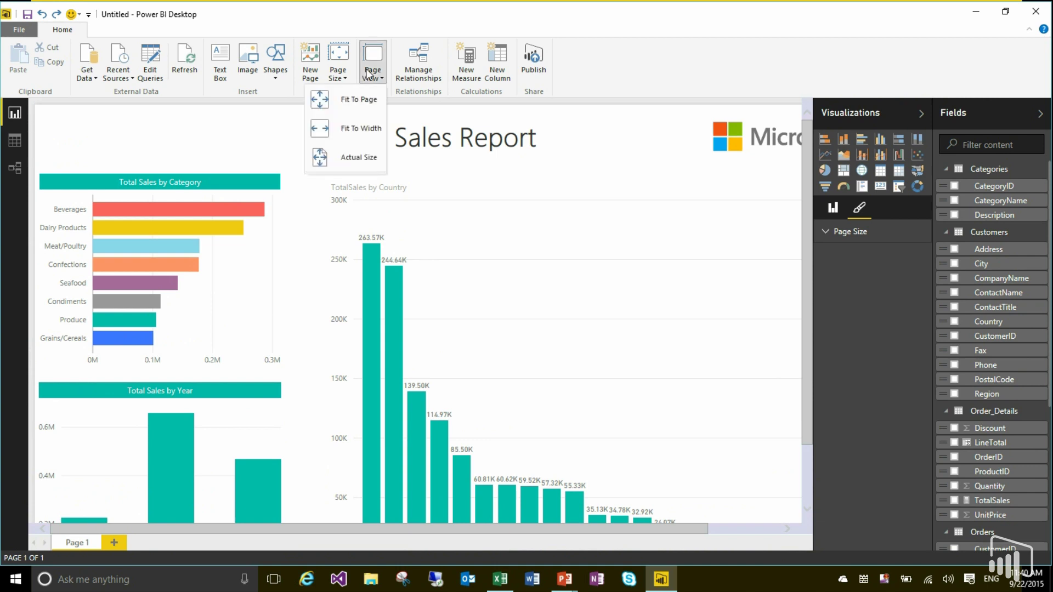
left_click(355, 105)
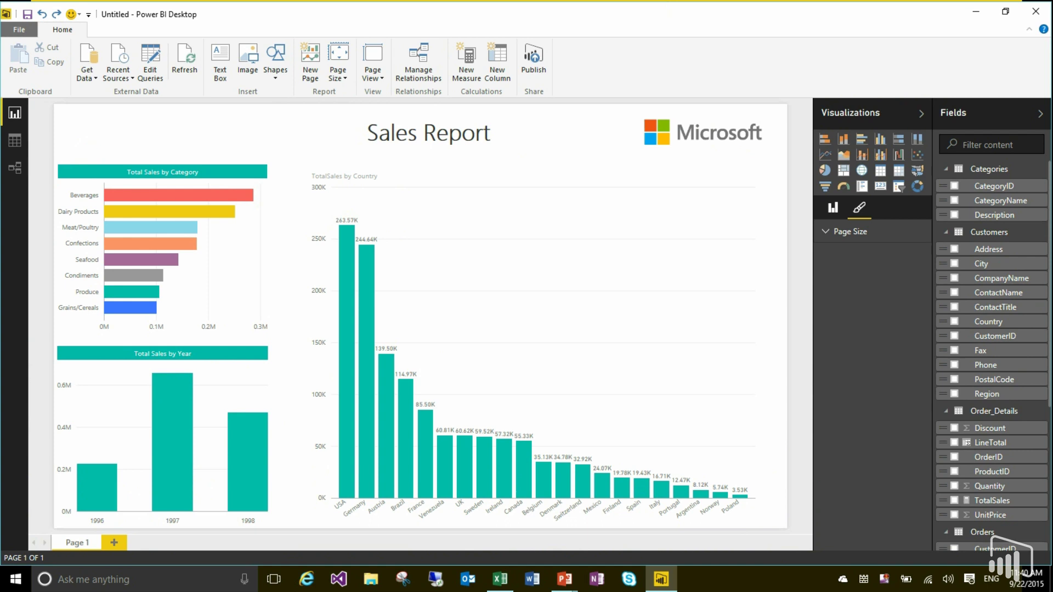
key("alt+Tab")
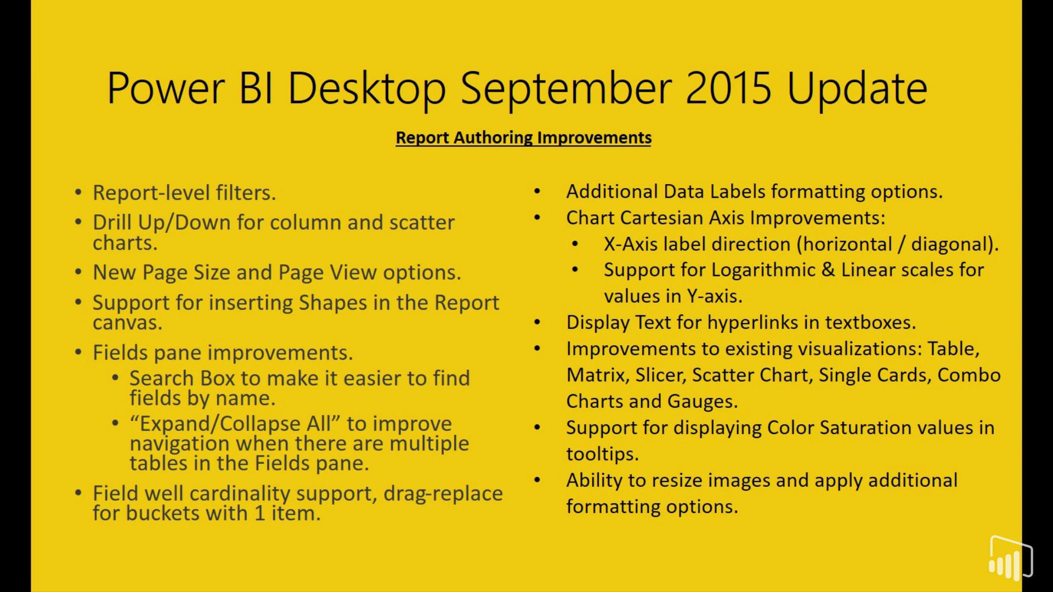
key("alt+Tab")
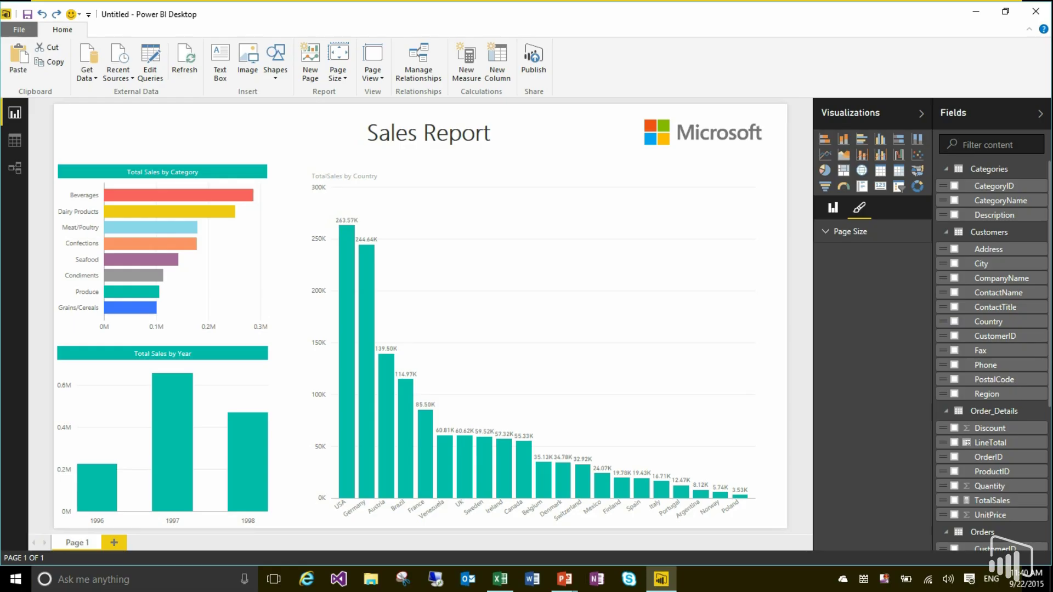
Step: Shorten the TotalSales by Country chart from its upper edge so it occupies only the lower half of the report, and deselect it
left_click(532, 164)
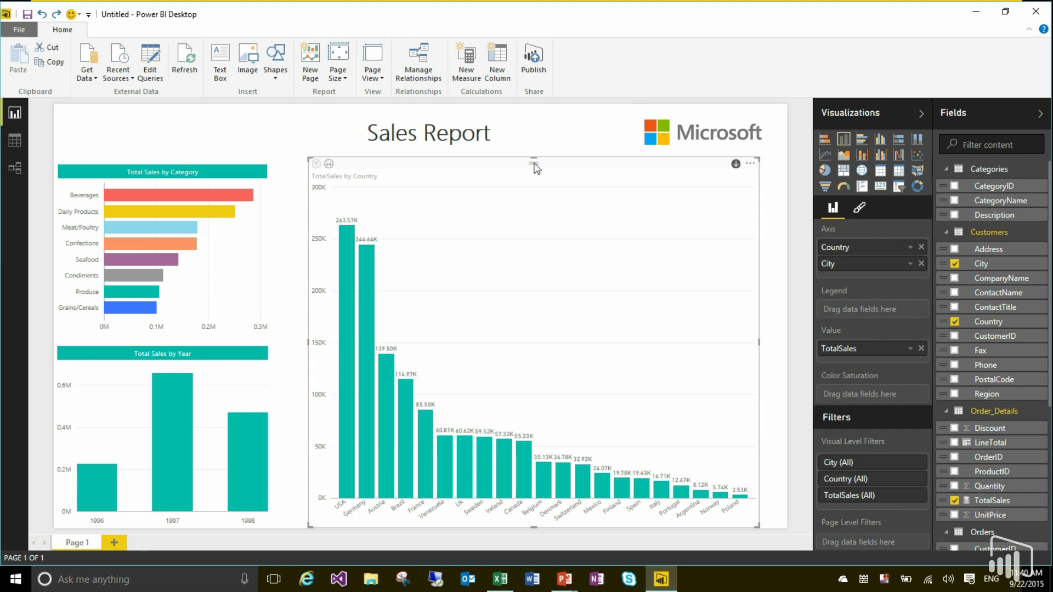
left_click_drag(533, 160, 531, 329)
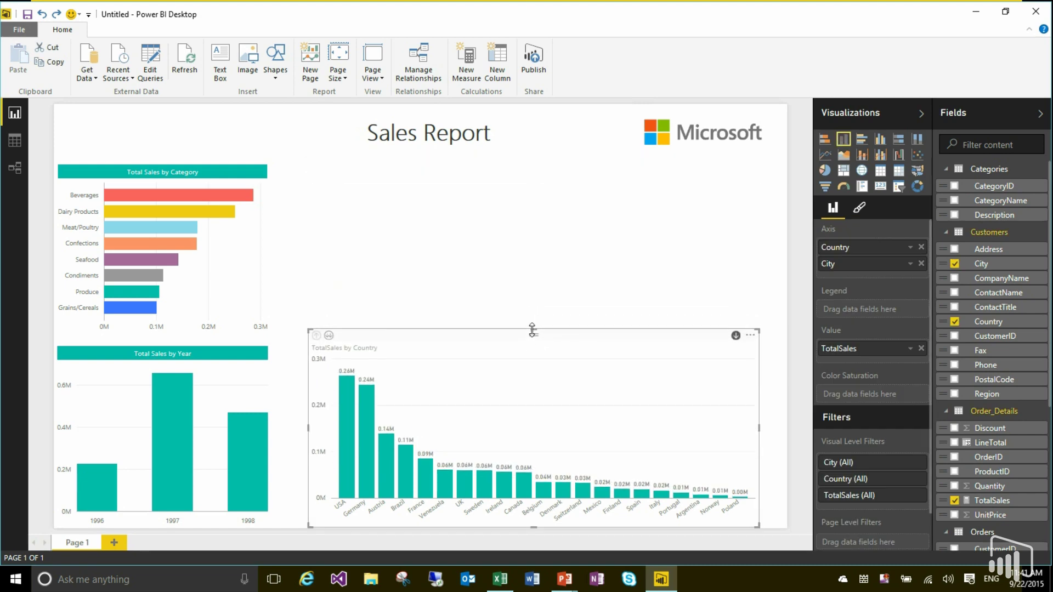
left_click(516, 286)
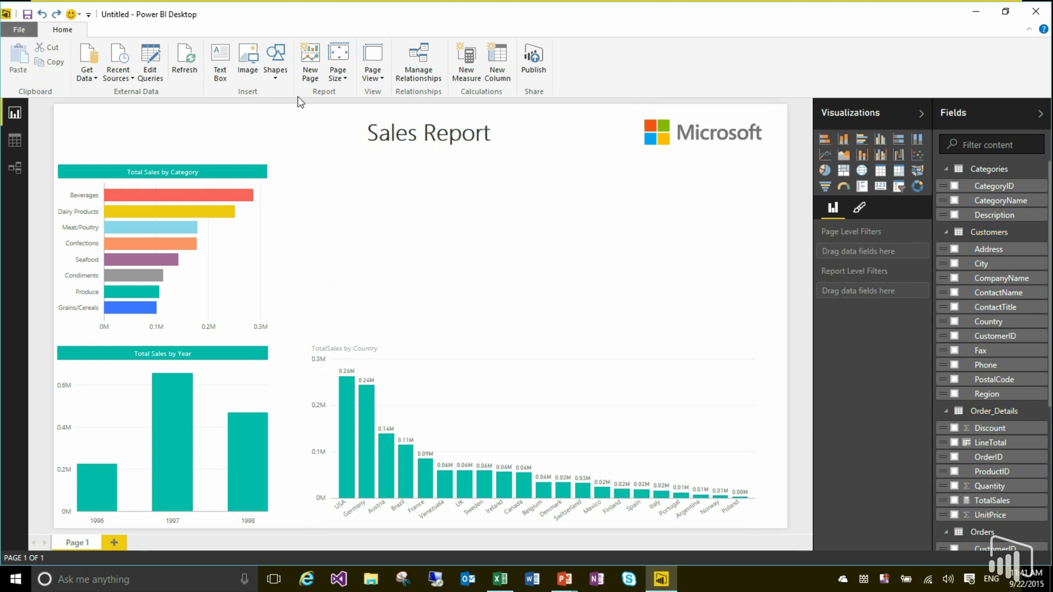
Step: Insert an oval shape between the page title and the TotalSales by Country chart, and resize it into a wide, flat ellipse
left_click(285, 76)
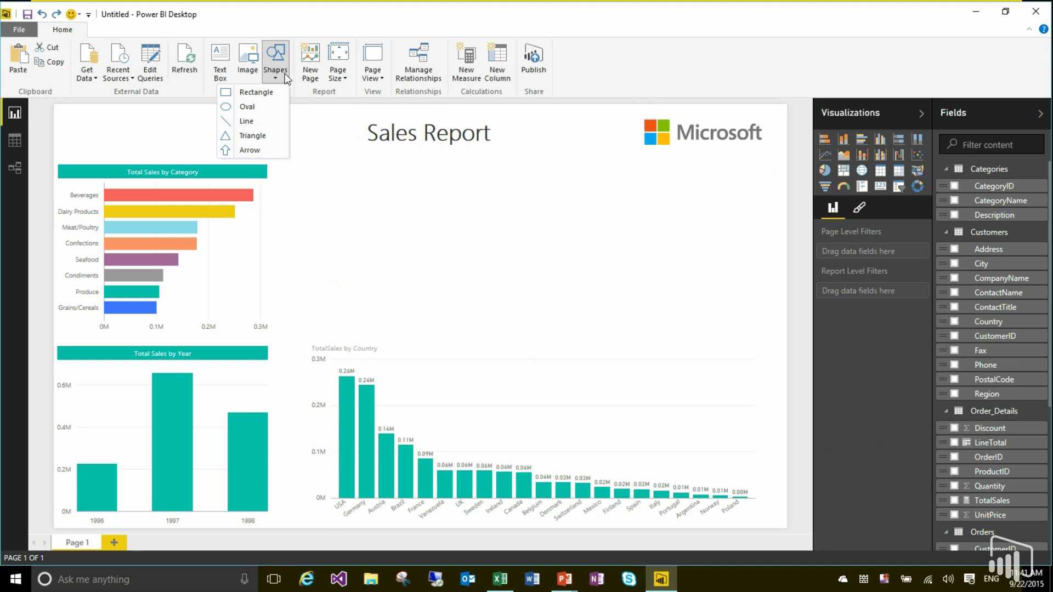
left_click(259, 105)
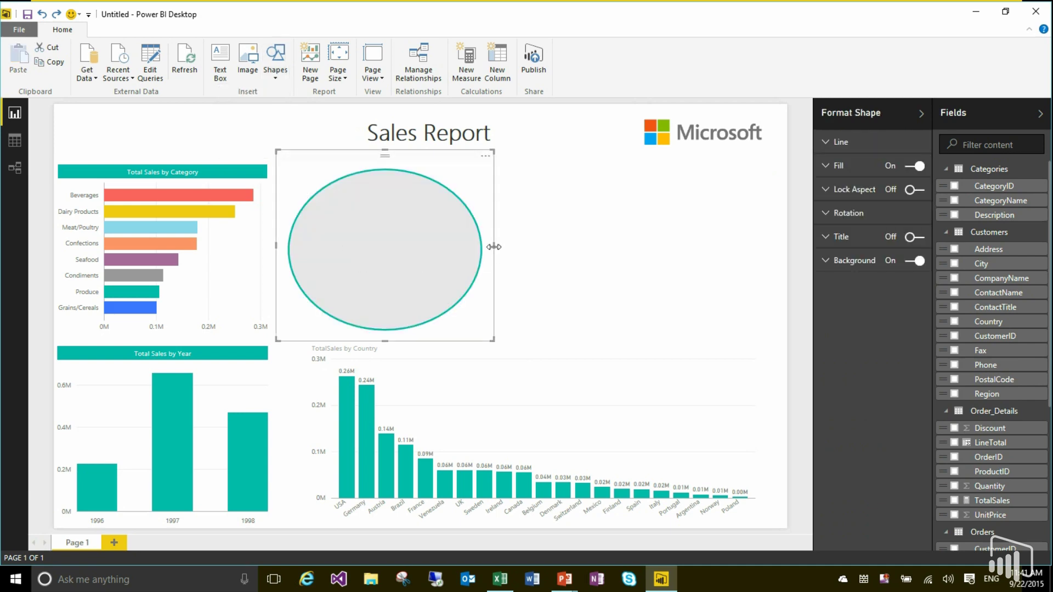
left_click_drag(493, 247, 596, 249)
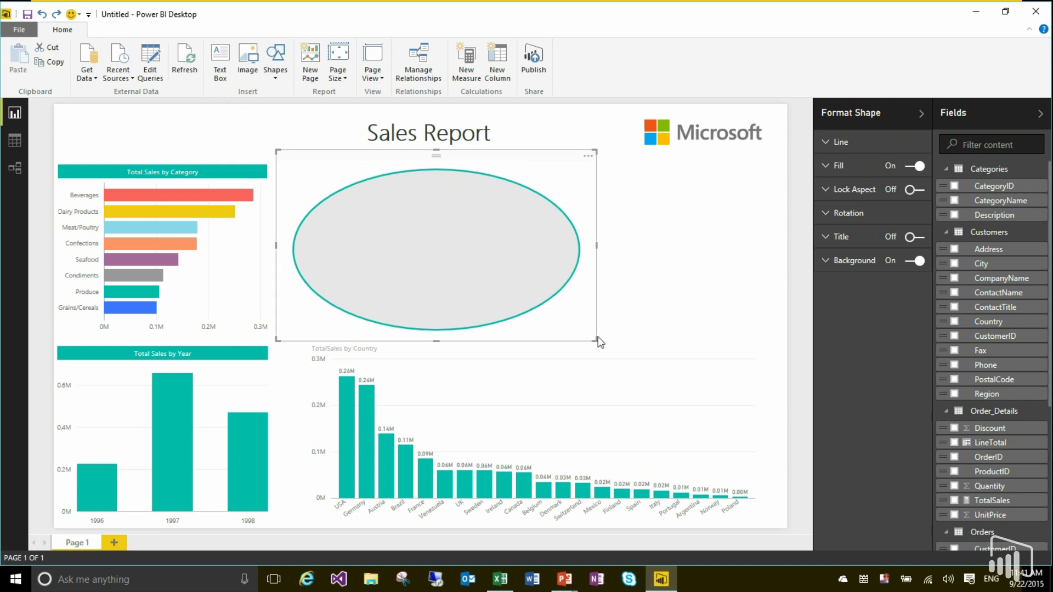
left_click_drag(596, 340, 515, 270)
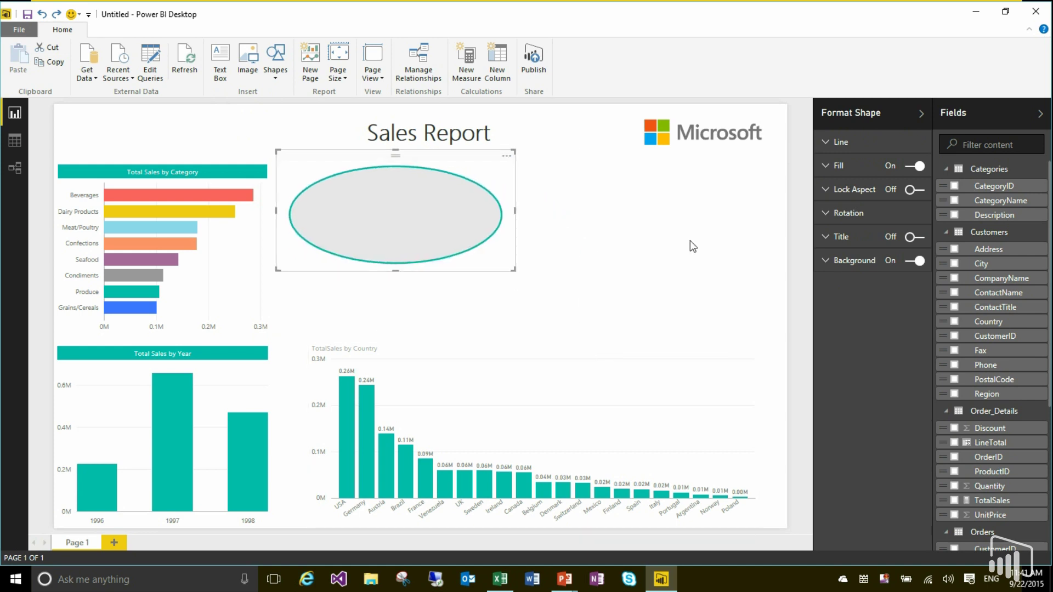
Step: Set the oval's line color to the red theme color
left_click(873, 143)
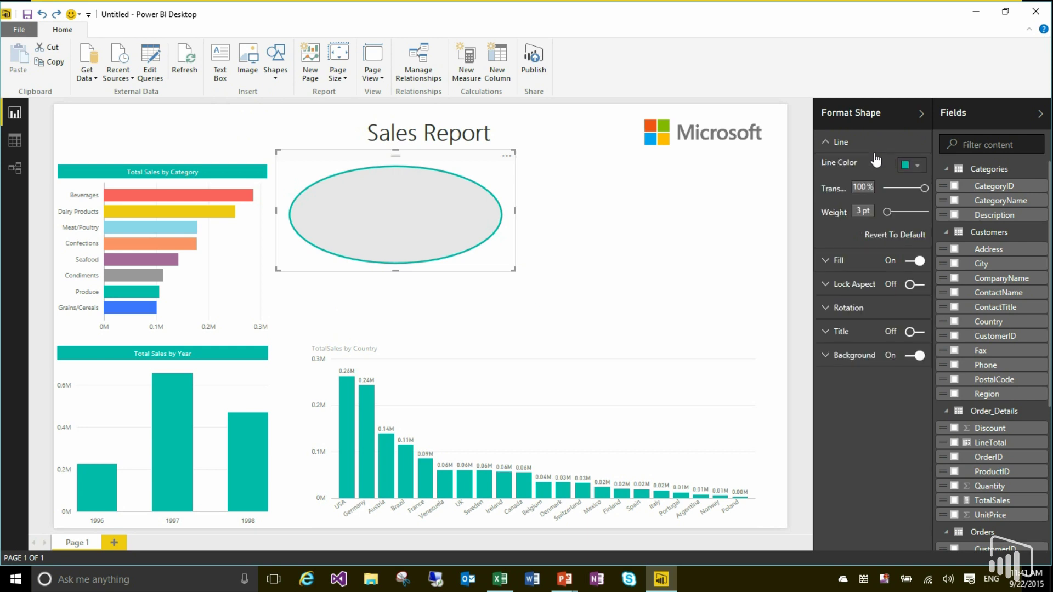
left_click(907, 170)
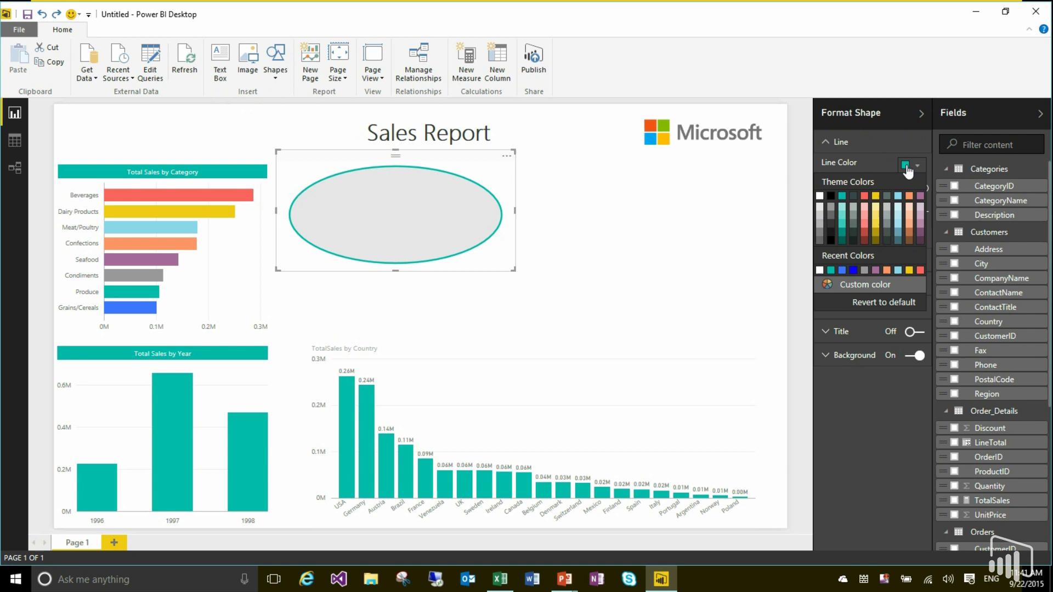
left_click(864, 198)
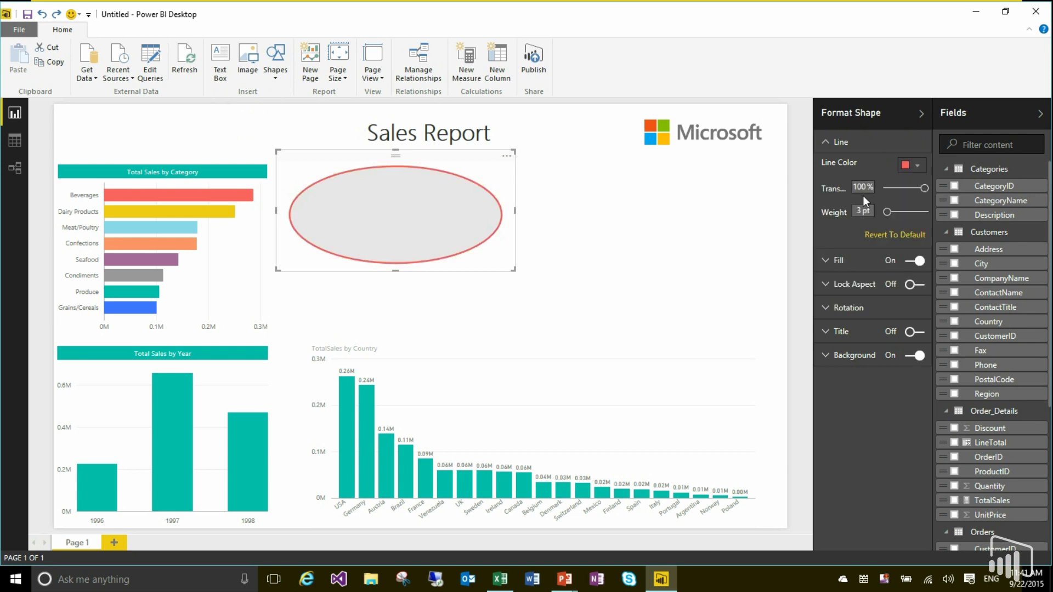
Step: Turn the oval's fill off and on again, and set its fill color to the red theme color
left_click(838, 263)
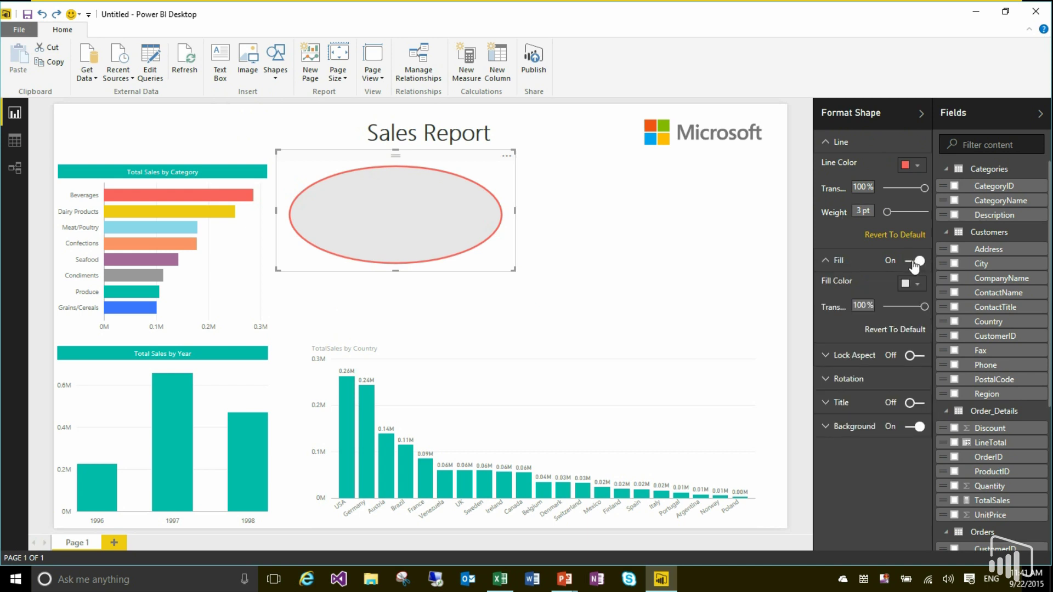
left_click(908, 265)
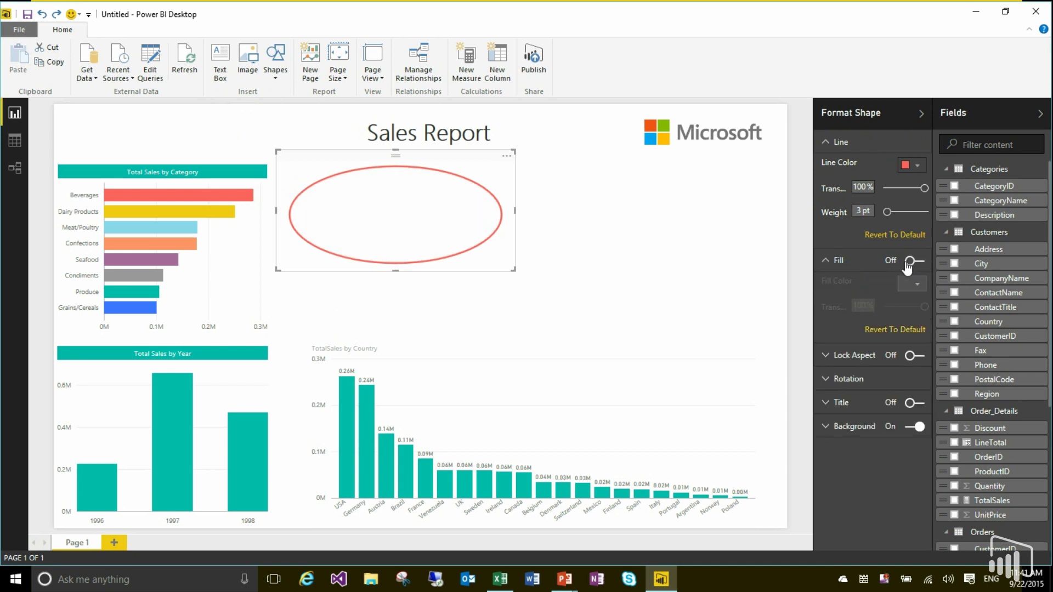
left_click(920, 266)
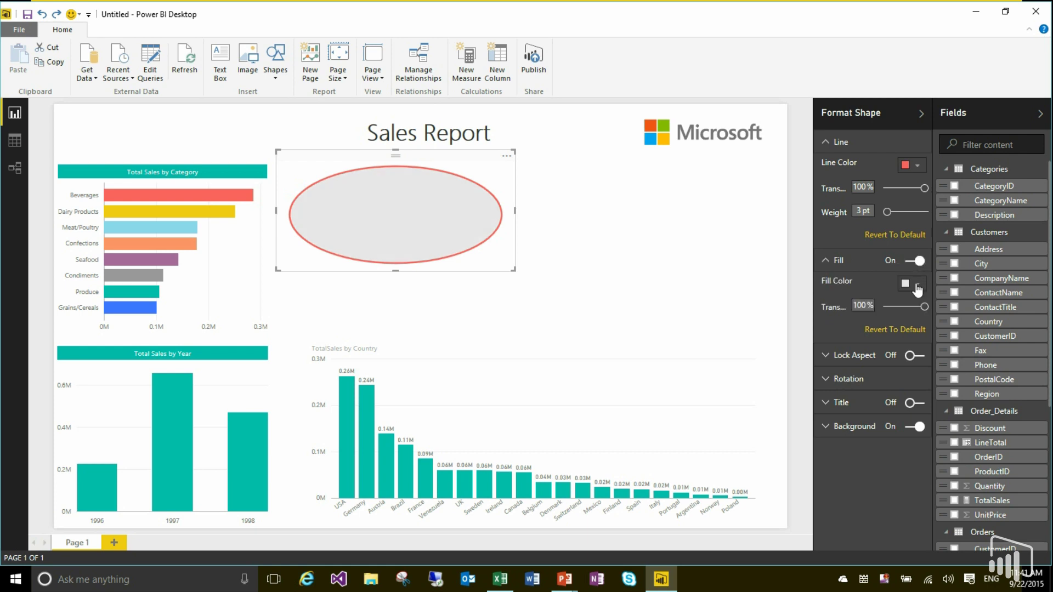
left_click(917, 286)
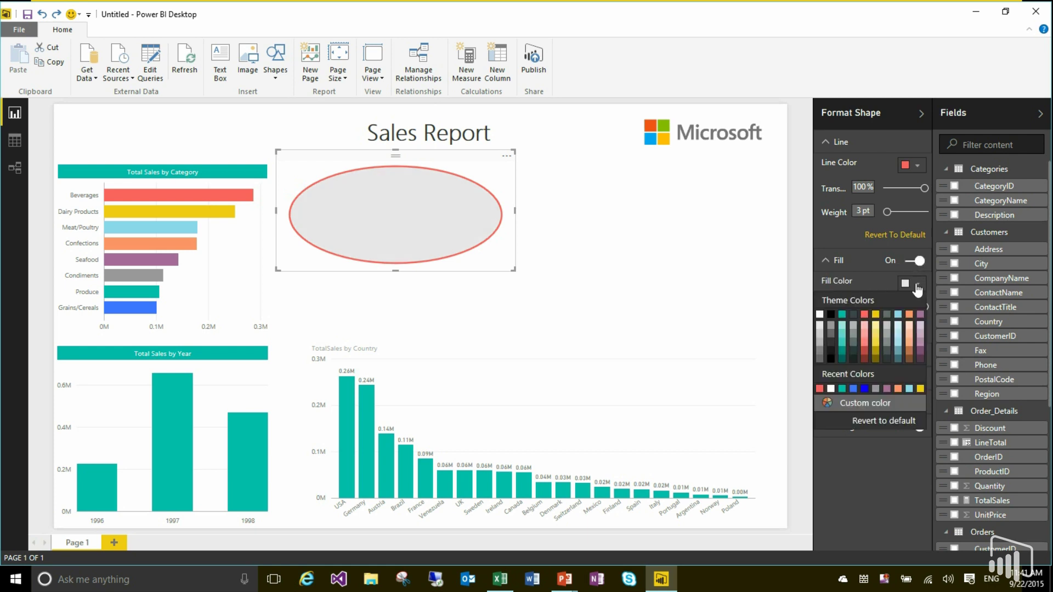
left_click(864, 315)
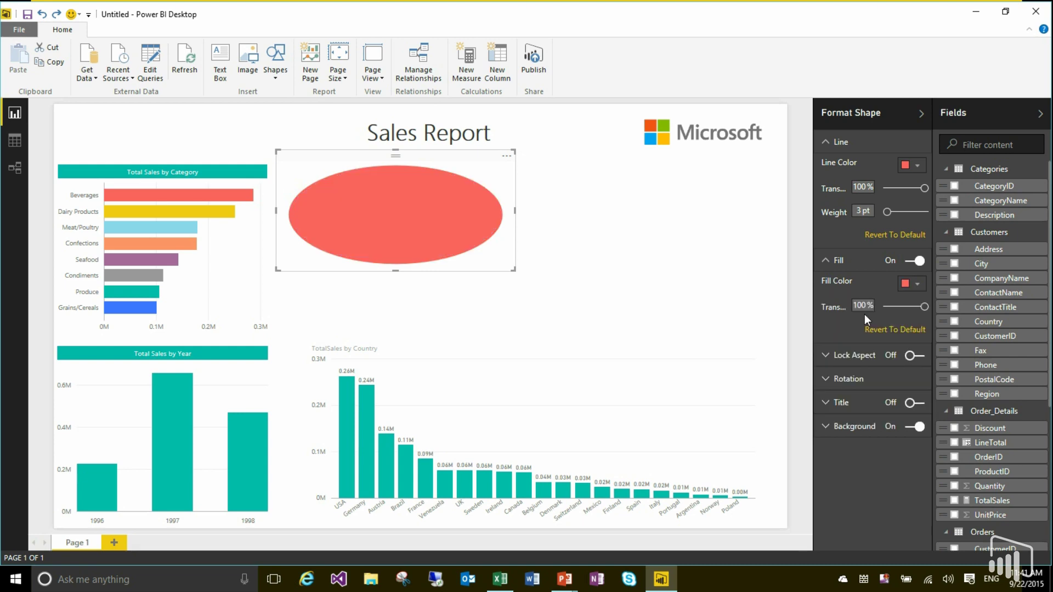
left_click(836, 263)
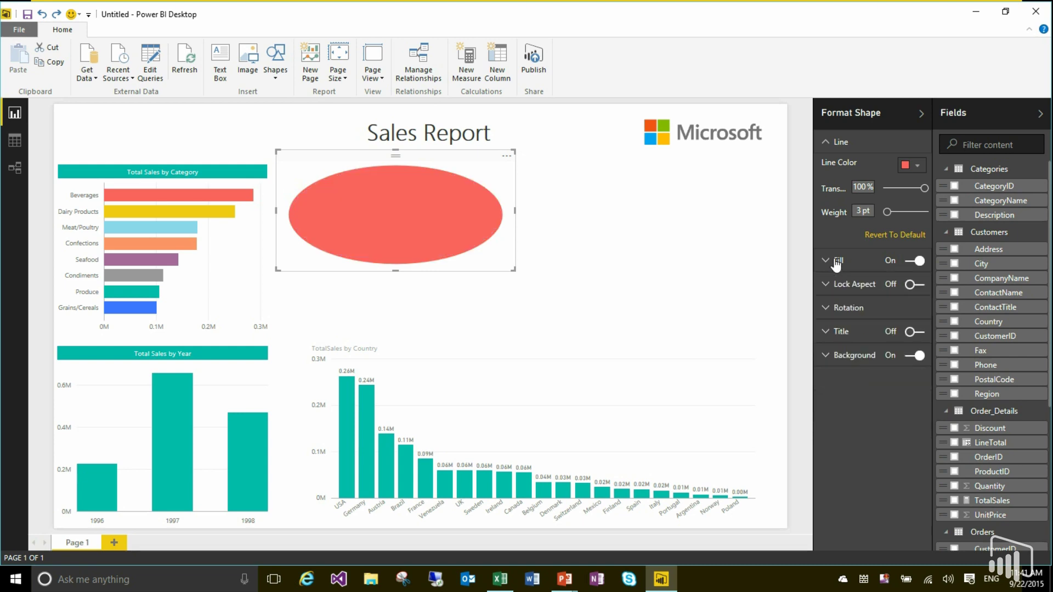
Step: Turn on Lock Aspect for the oval, enlarge it slightly in proportion from its lower-right corner, and deselect it
left_click(854, 285)
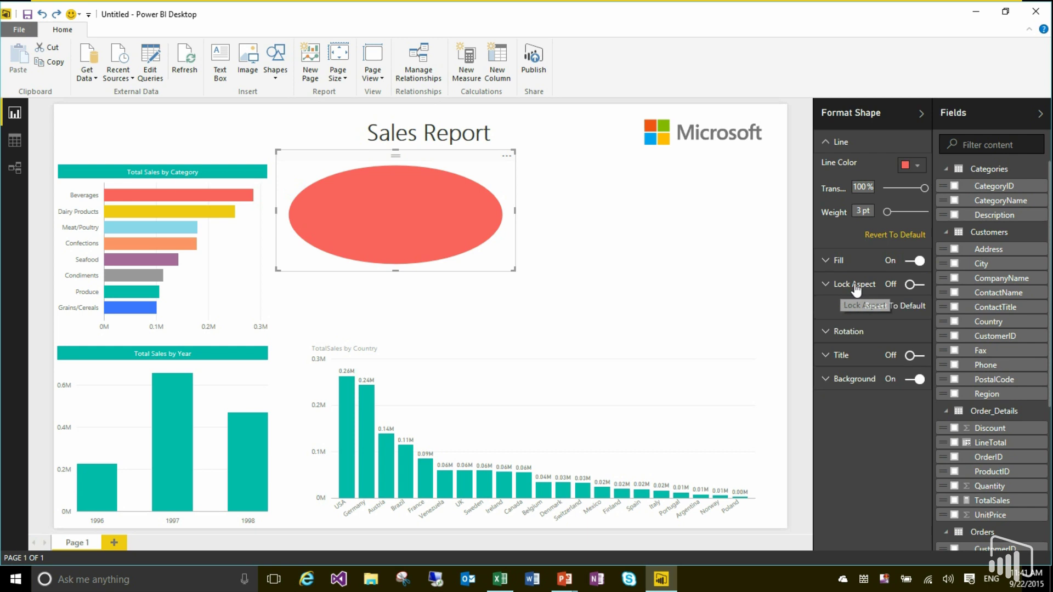
left_click(920, 286)
left_click_drag(512, 268, 533, 302)
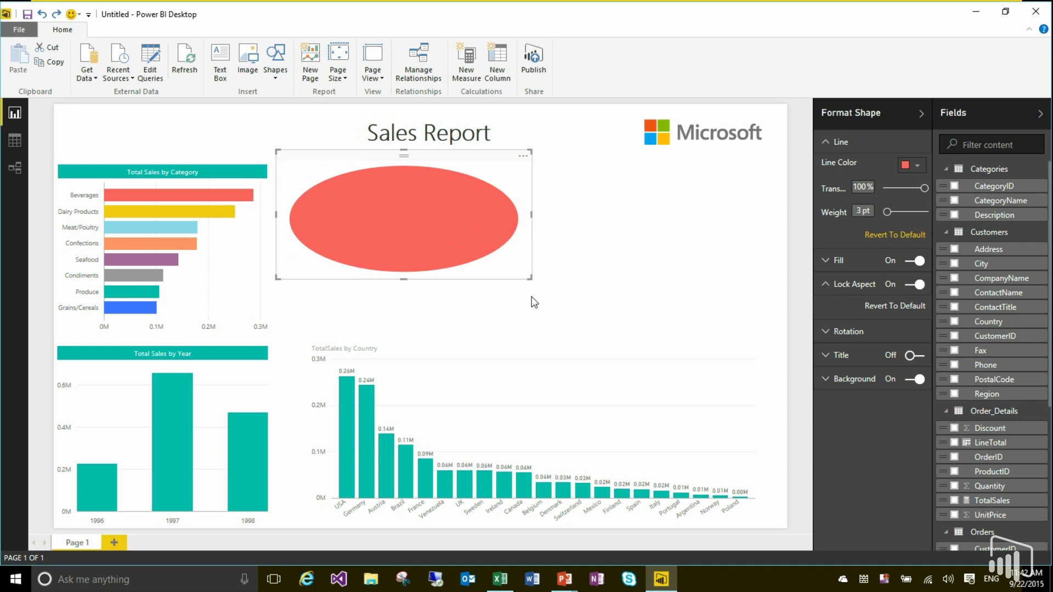
left_click(803, 259)
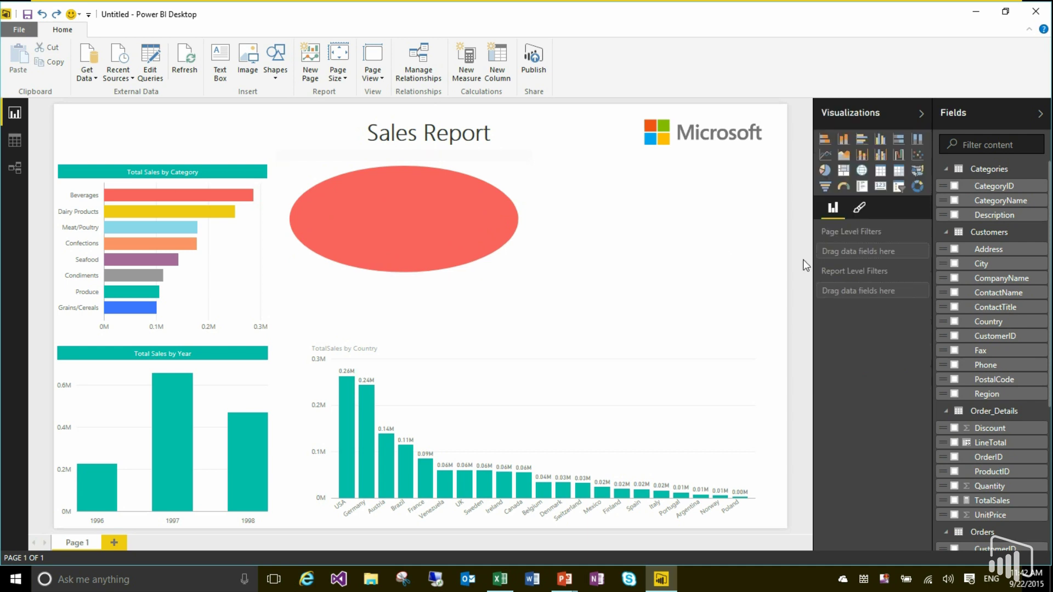
Step: Try out the oval's rotation, return it to 0°, and look over its Title and Background options
left_click(503, 249)
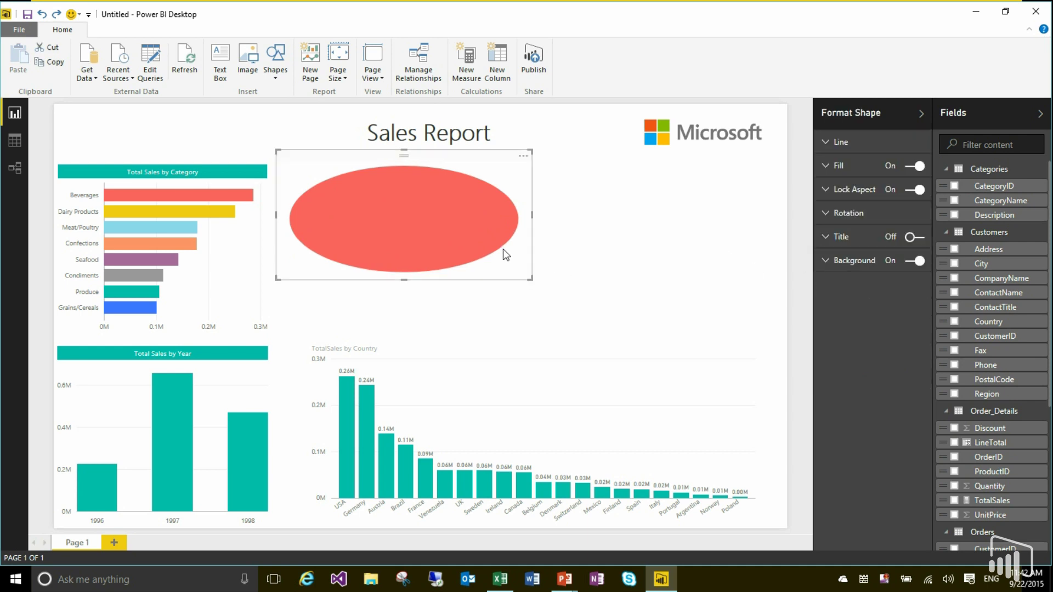
left_click(848, 214)
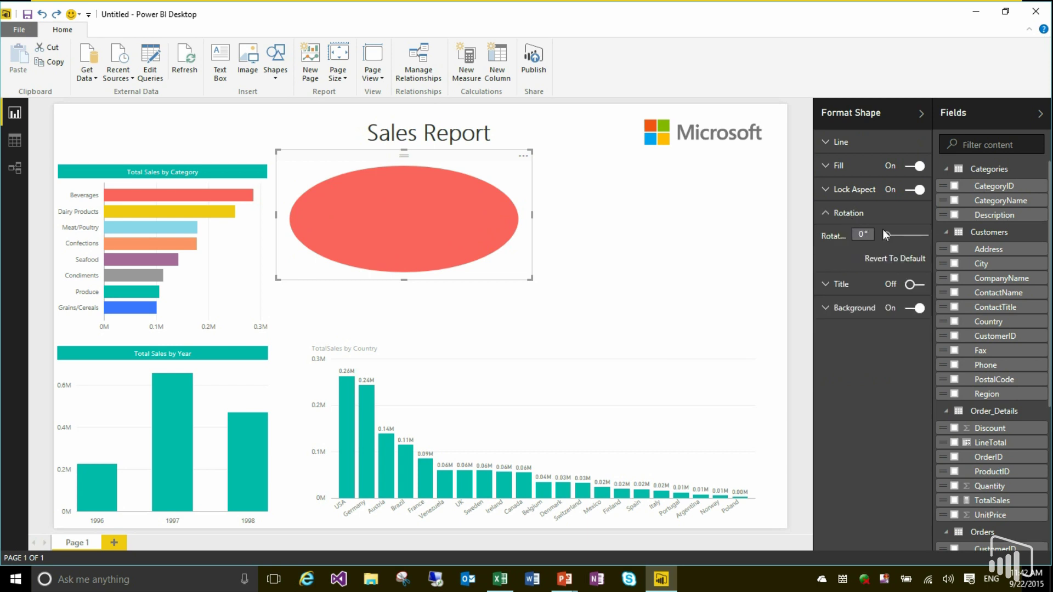
mouse_move(891, 235)
left_mouse_down()
mouse_move(906, 236)
mouse_move(874, 232)
mouse_move(886, 235)
left_mouse_up()
left_click(842, 285)
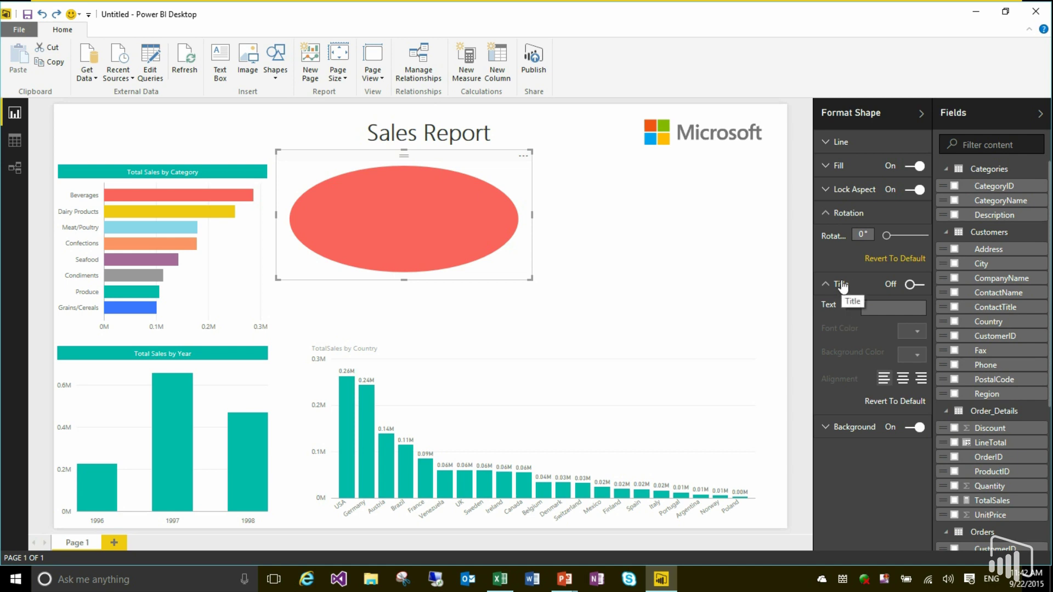
left_click(841, 285)
left_click(847, 310)
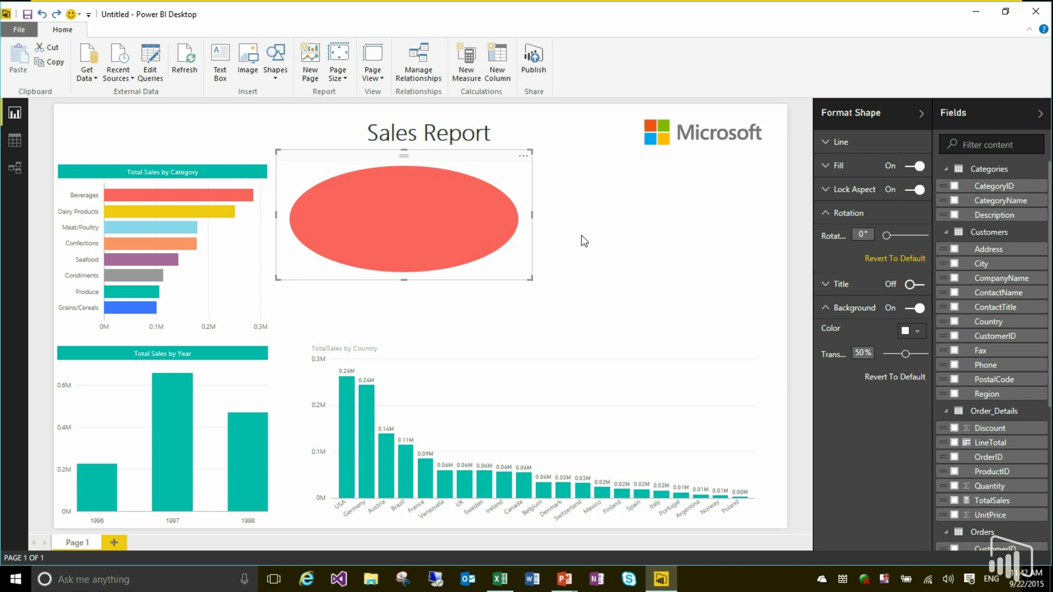
key("alt+Tab")
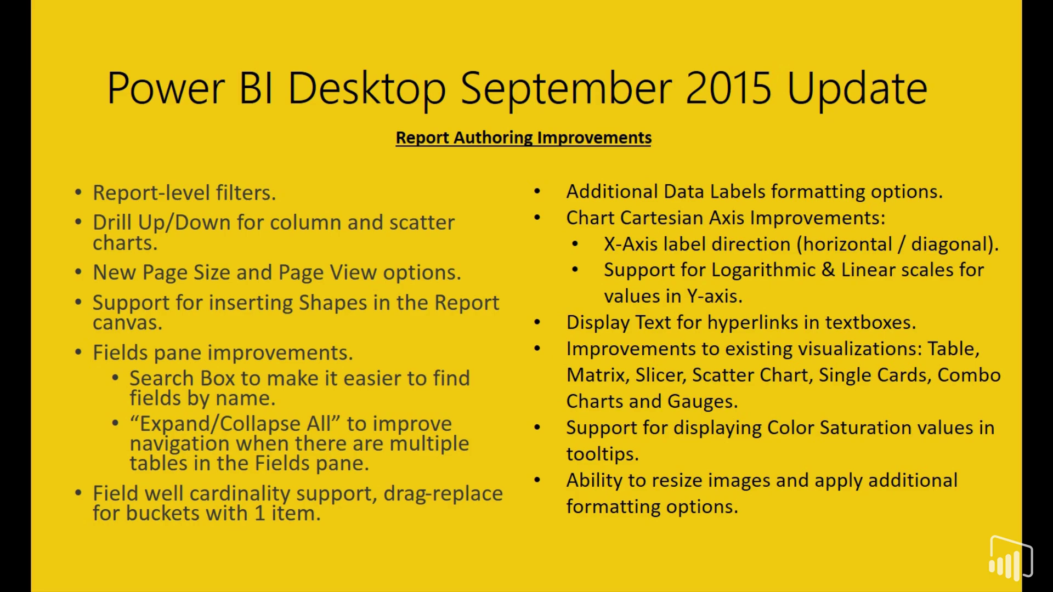
key("alt+Tab")
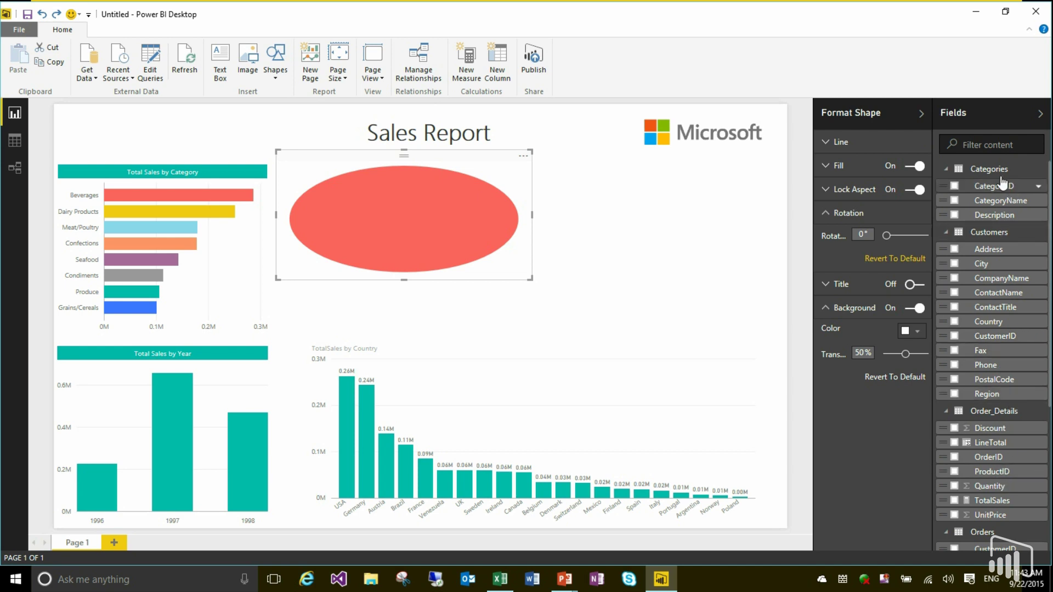
Step: Search the report's fields for "customer" and clear the search
left_click(991, 144)
type("d")
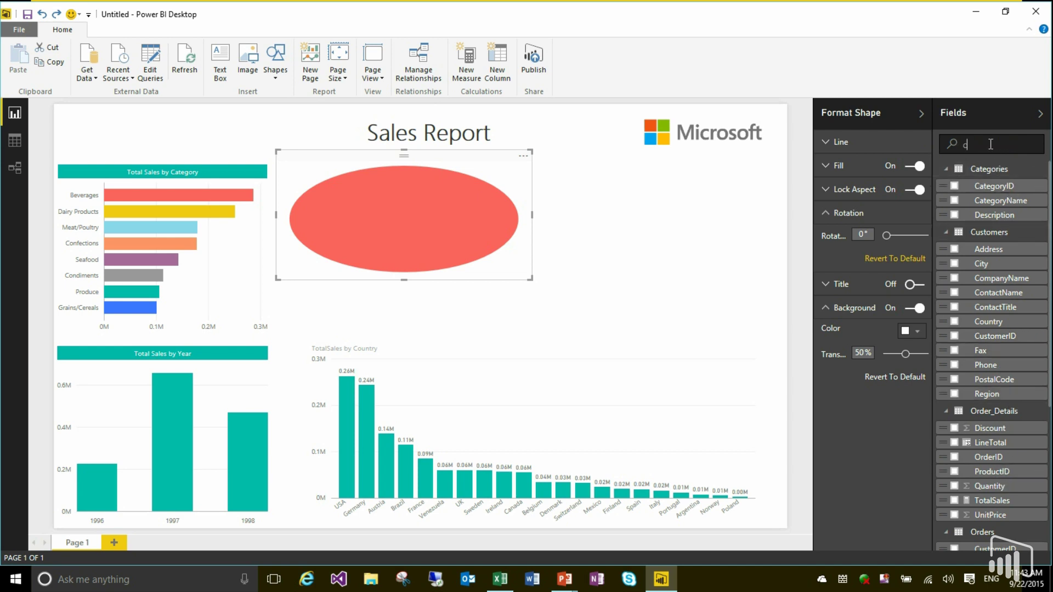
type("ustomer")
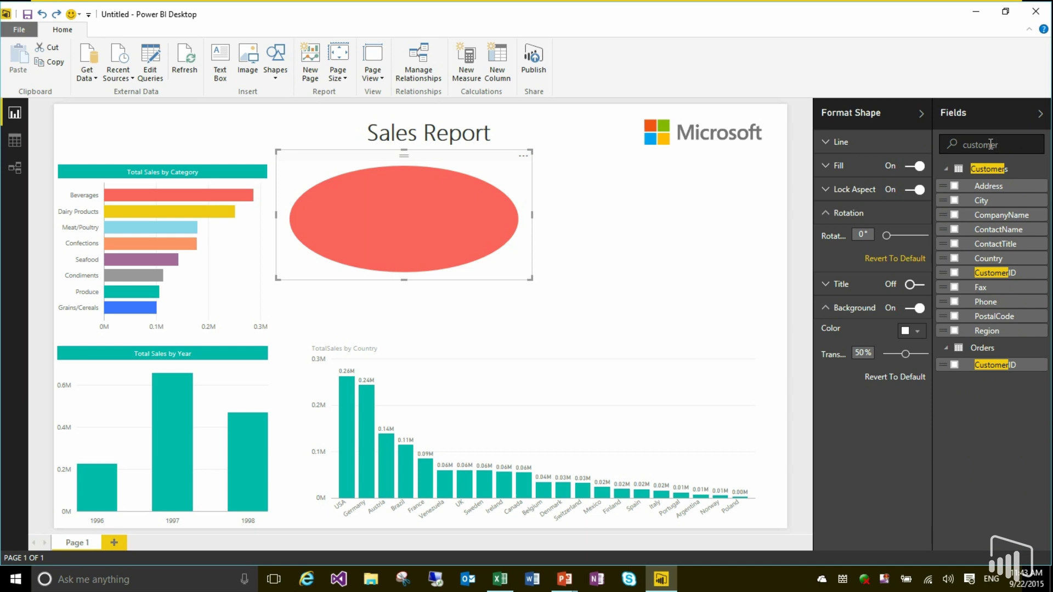
double_click(990, 143)
key("BackSpace")
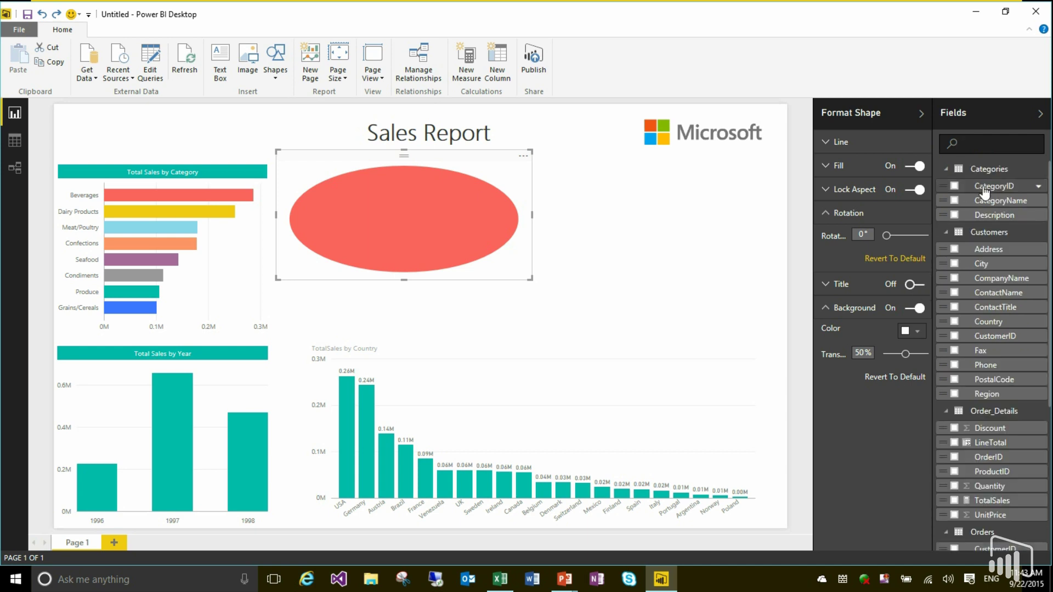
Step: Collapse and expand the Categories table's field list, and do the same for all tables with Collapse All and Expand All
left_click(947, 172)
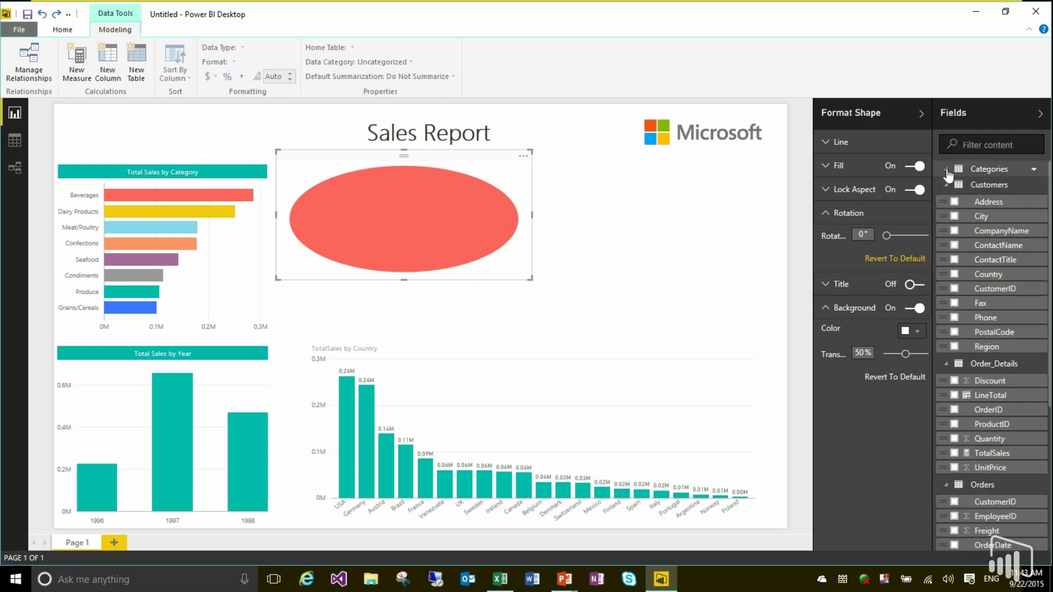
left_click(947, 171)
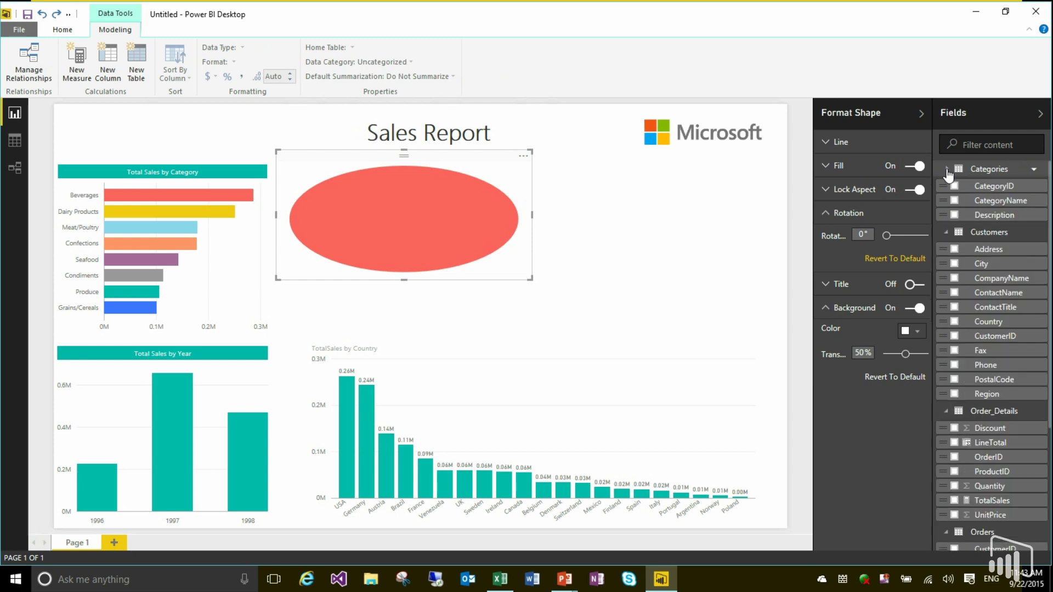
right_click(985, 175)
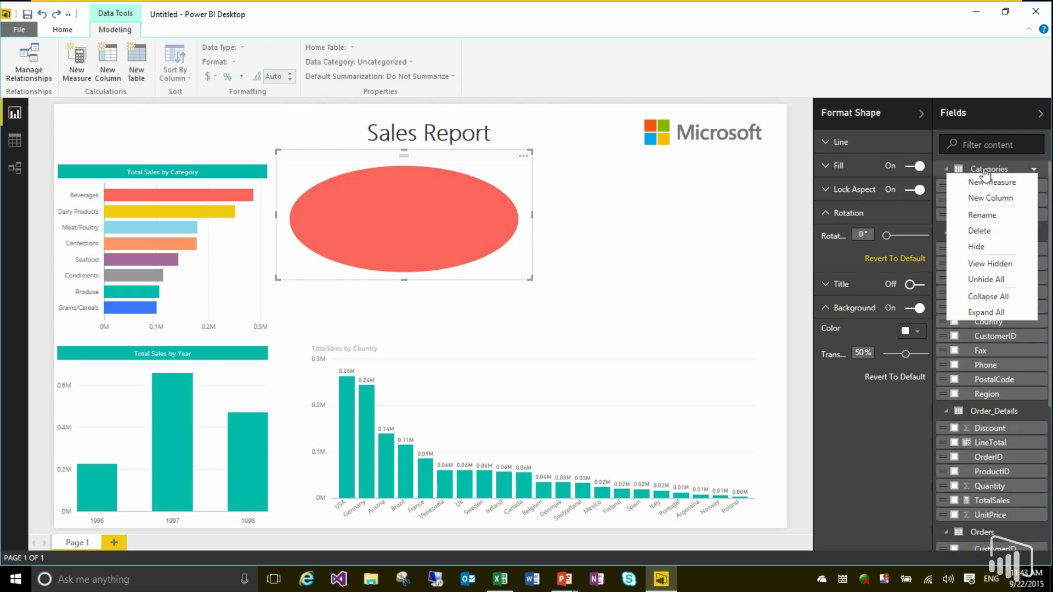
left_click(999, 297)
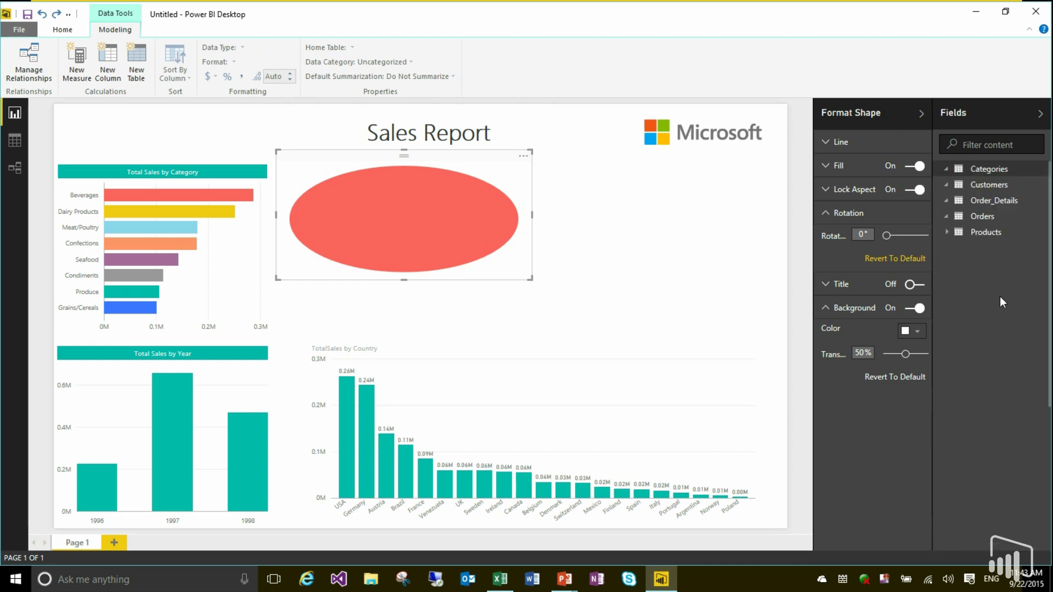
right_click(984, 171)
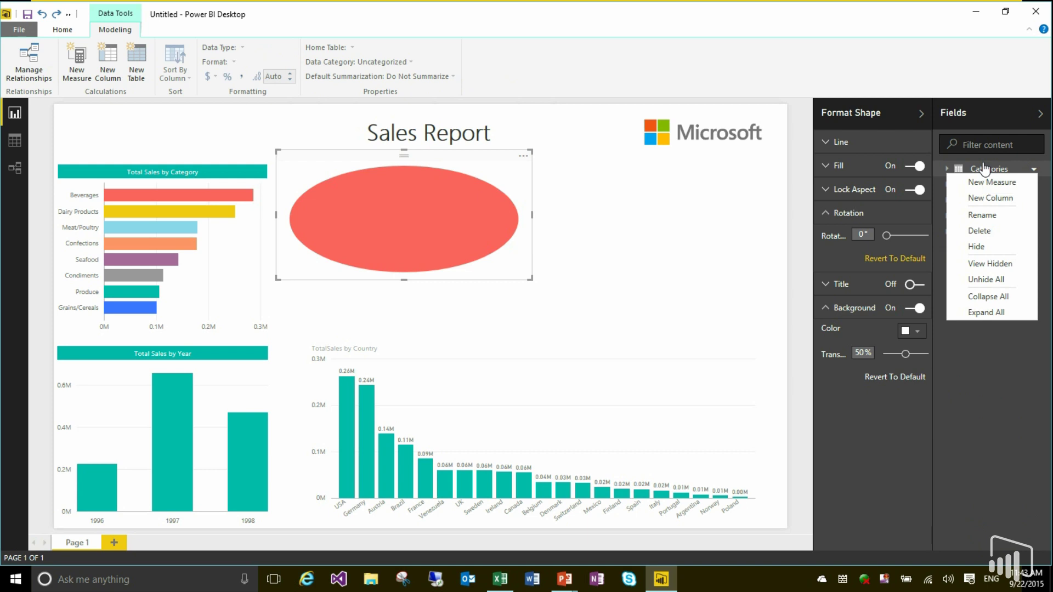
left_click(987, 314)
key("alt+Tab")
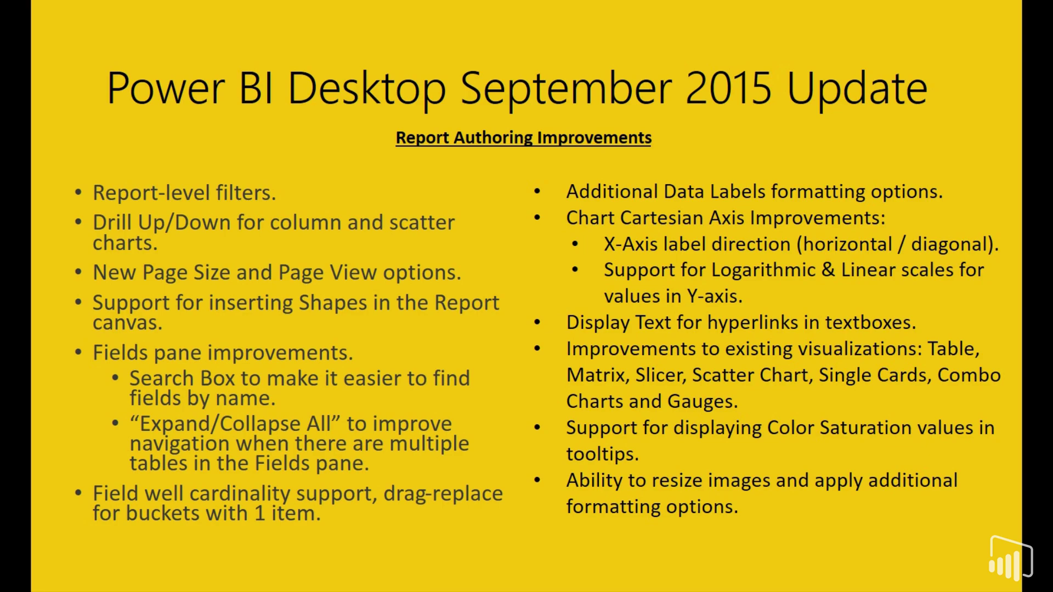
key("alt+Tab")
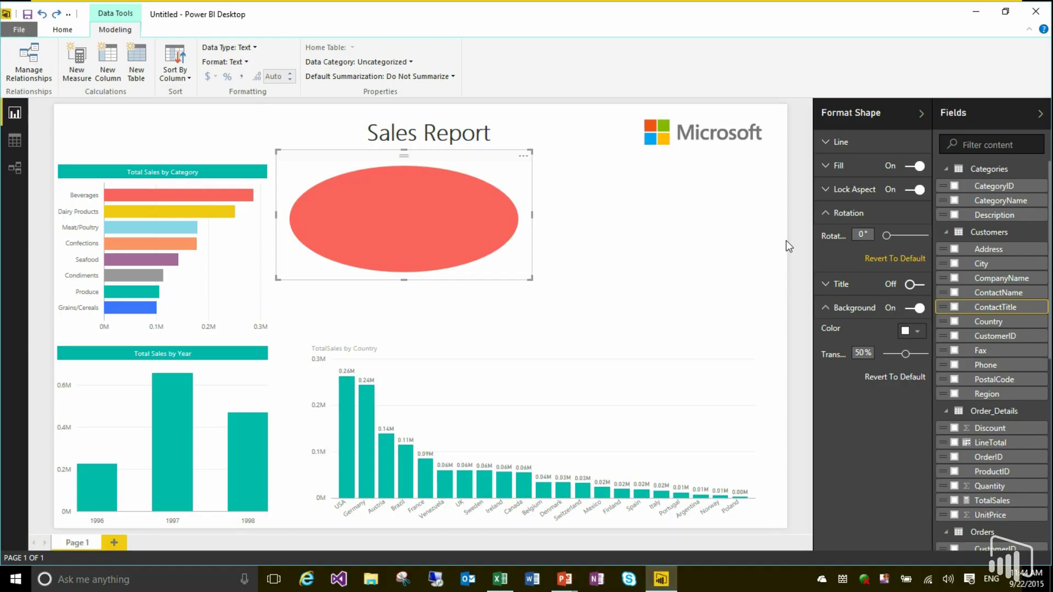
Step: Add CategoryName as the Legend of the Total Sales by Category bar chart
left_click(229, 291)
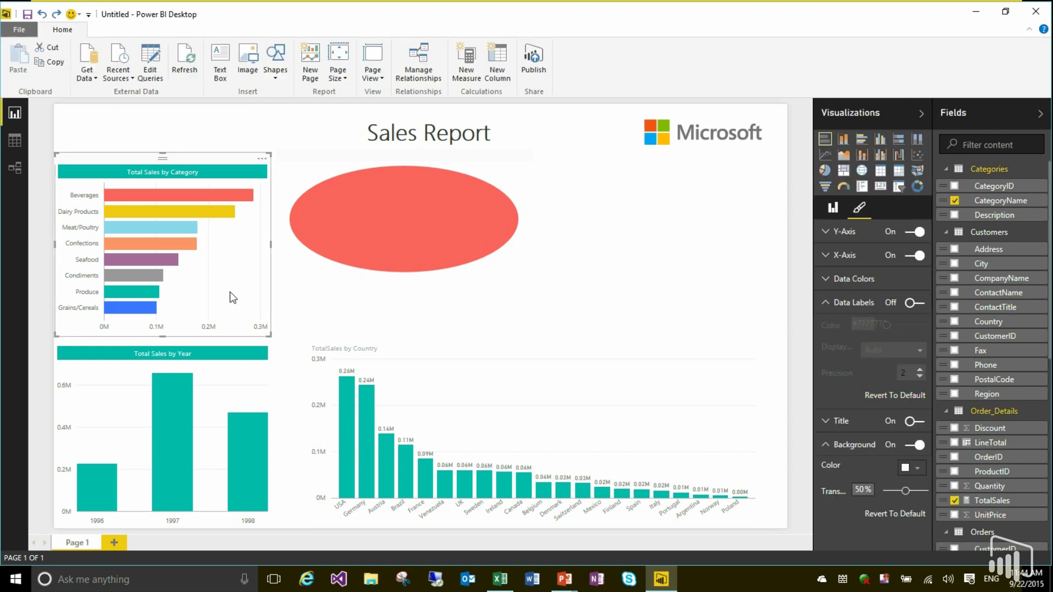
left_click(834, 214)
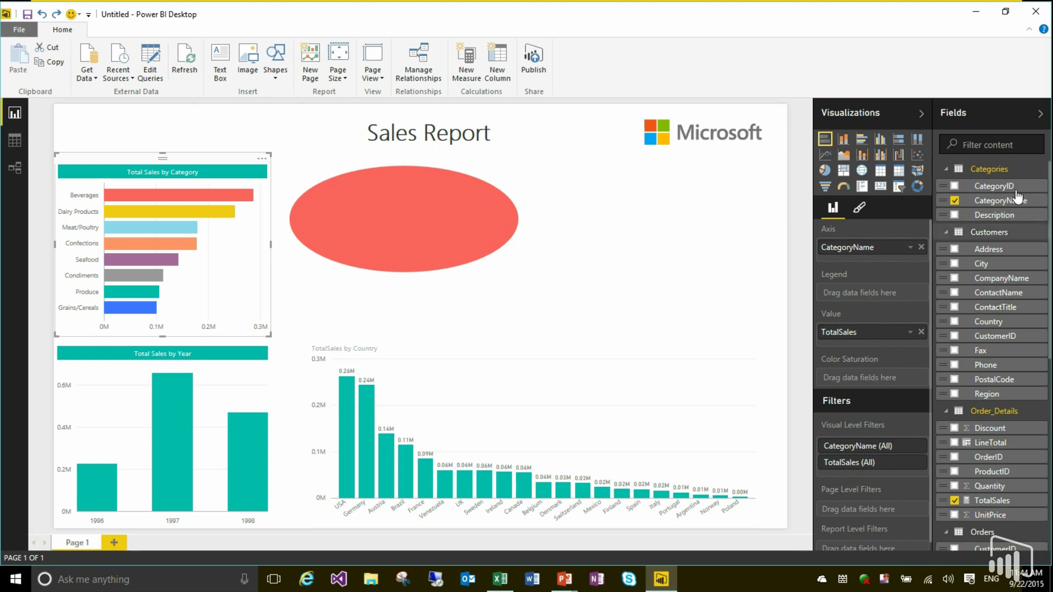
left_click_drag(1012, 205, 881, 289)
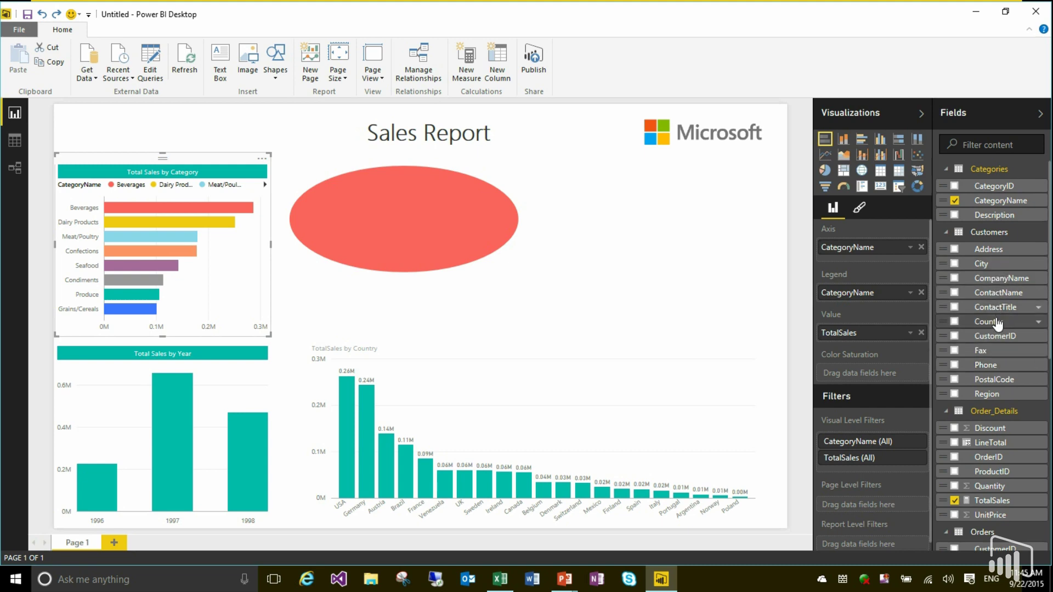
Step: Replace the Legend field of the Total Sales by Category chart with Country, clear it, and restore CategoryName
left_click_drag(995, 324, 874, 297)
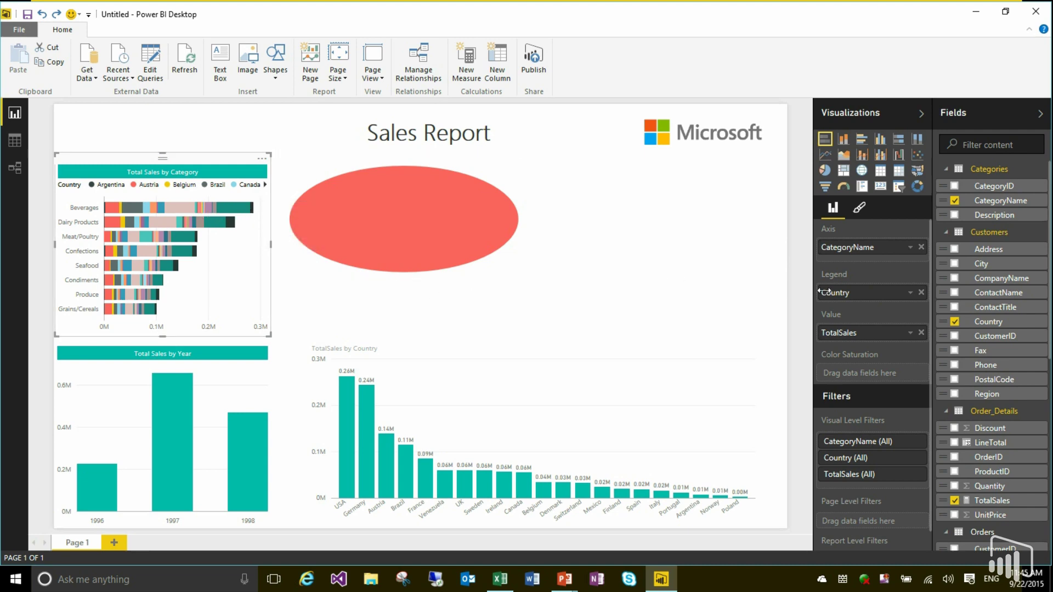
left_click(921, 293)
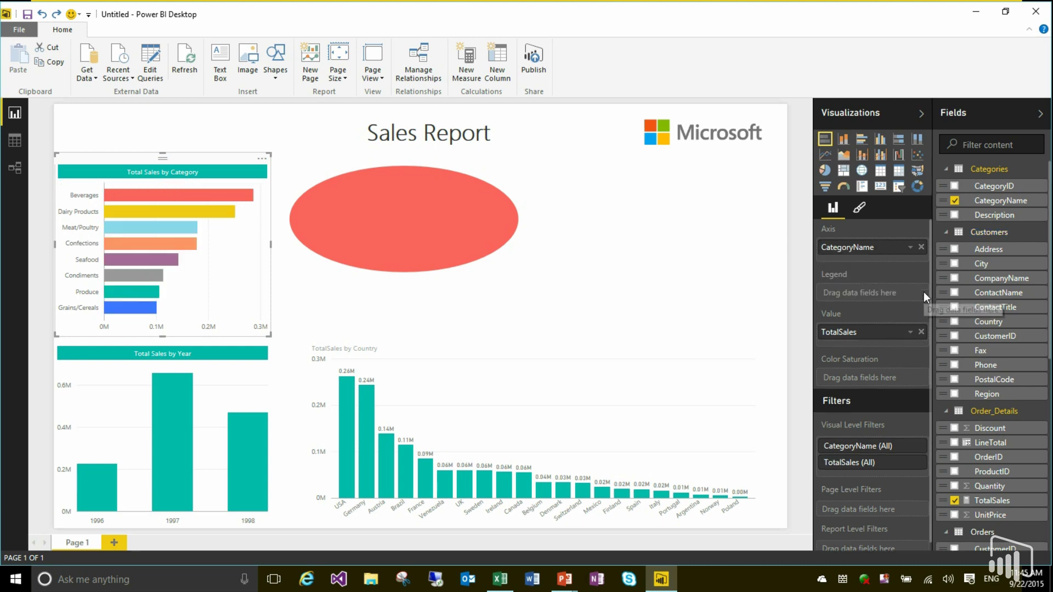
left_click_drag(998, 209, 893, 287)
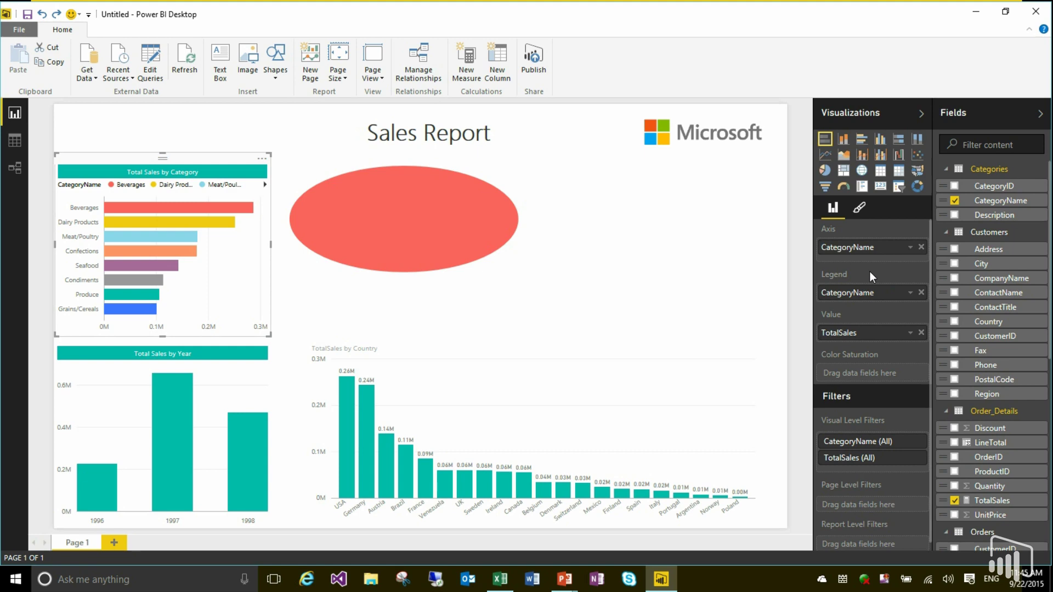
key("alt+Tab")
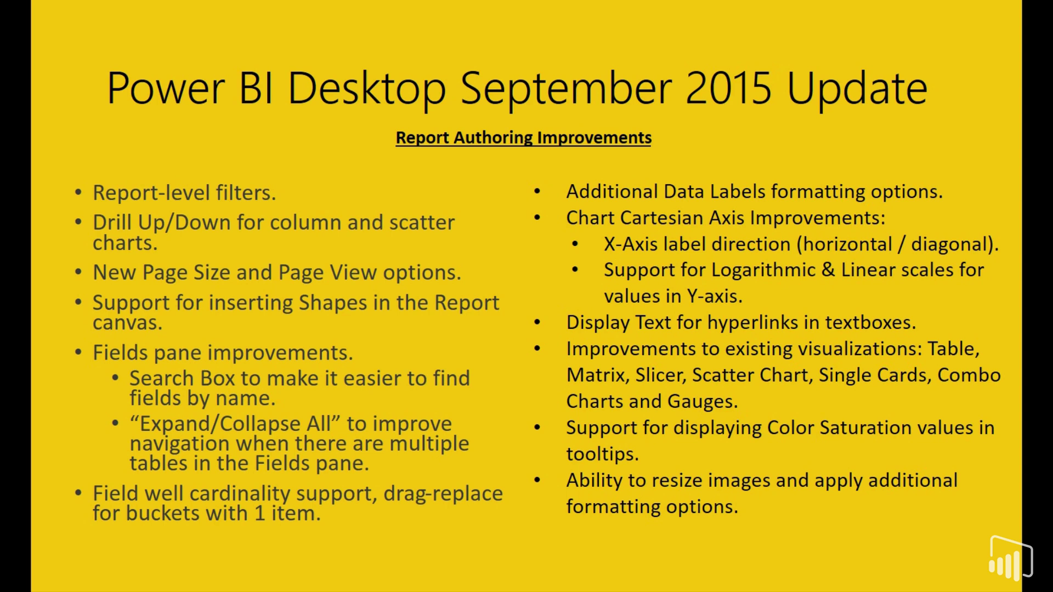
key("alt+Tab")
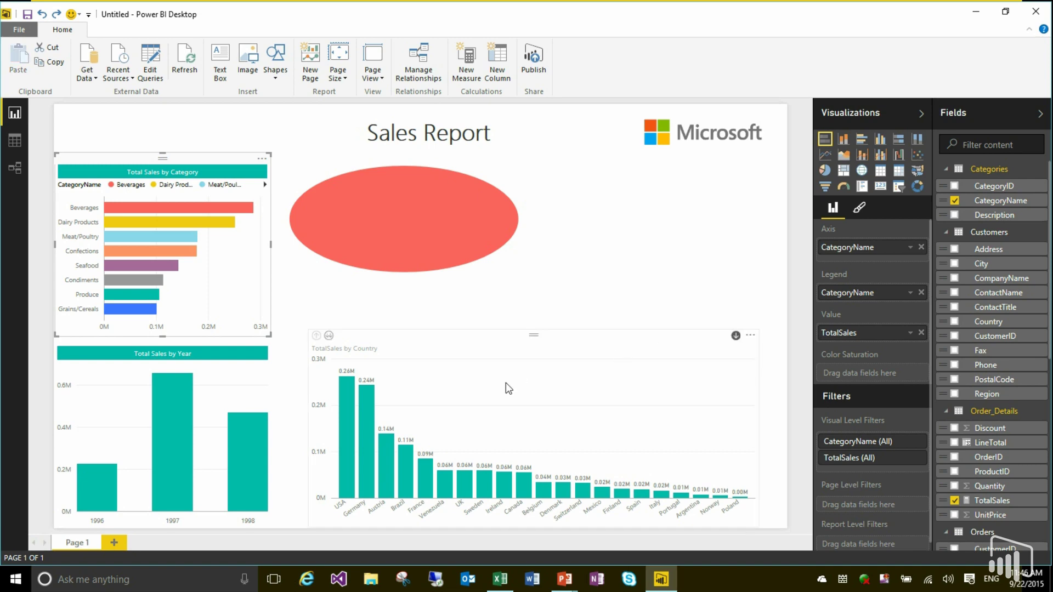
Step: Set the data label color of the TotalSales by Country column chart to red
left_click(535, 333)
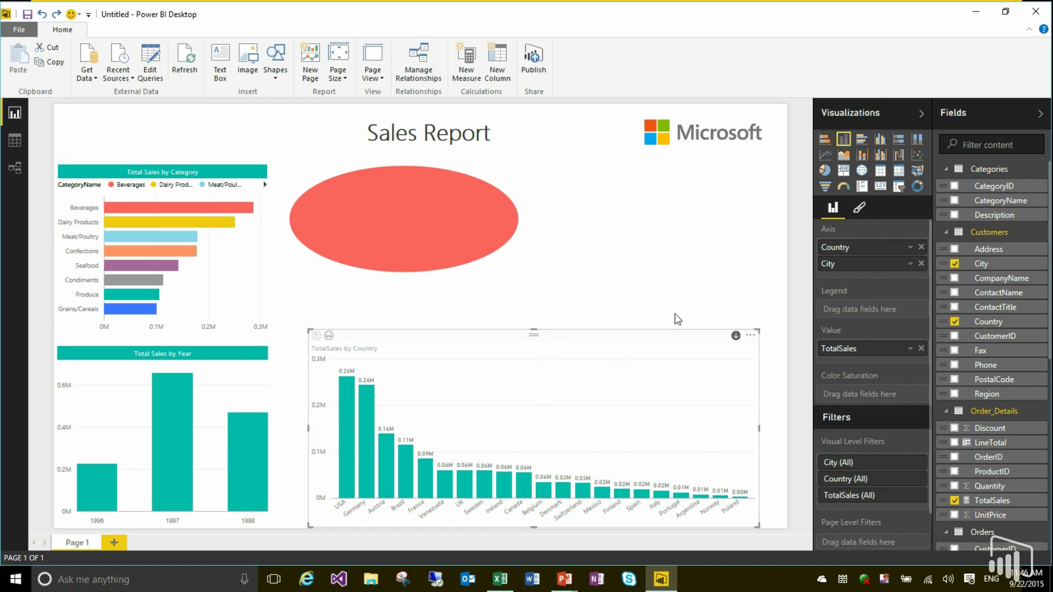
left_click(862, 208)
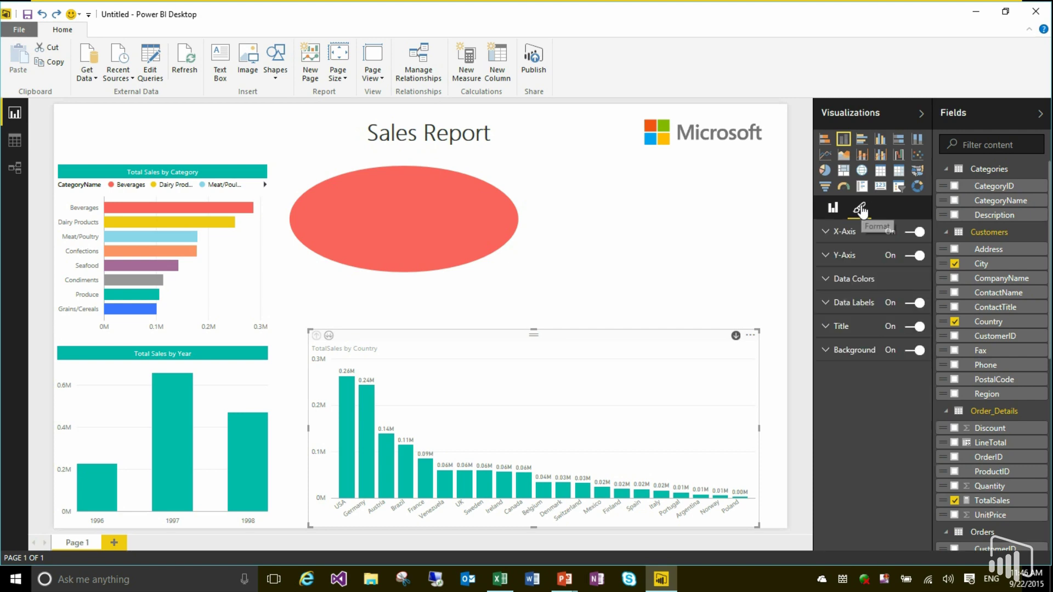
left_click(857, 303)
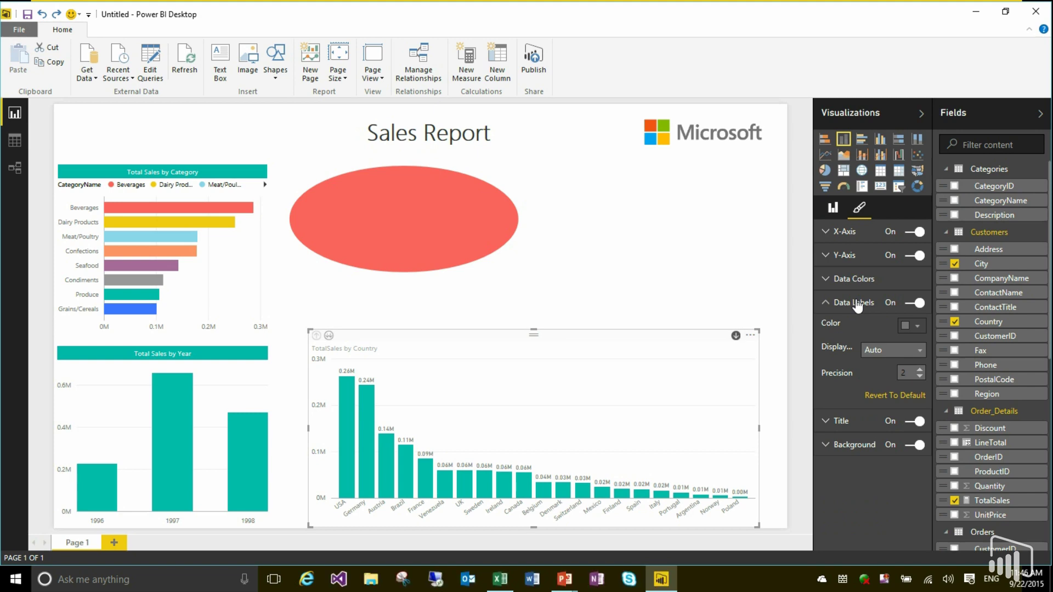
left_click(919, 330)
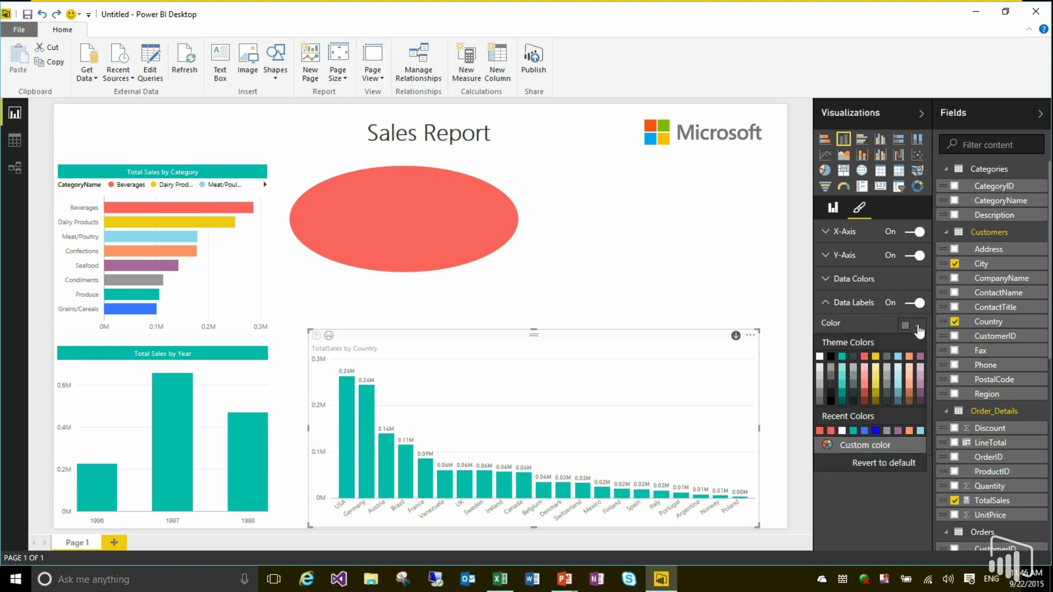
left_click(865, 357)
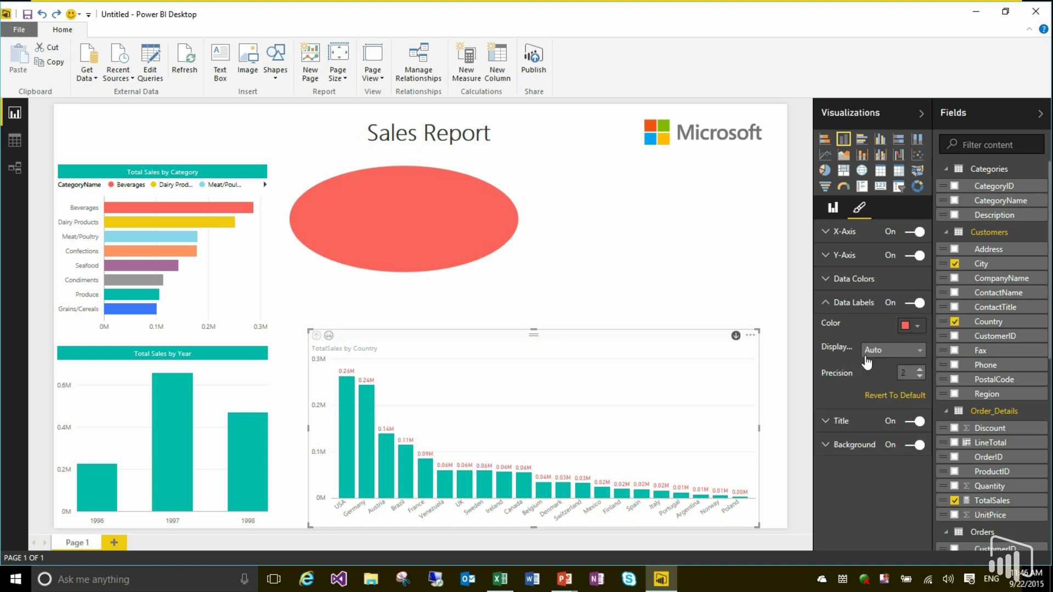
Step: Try Thousands and Billions as the data label display units, return them to Auto, and set the precision to 3
left_click(900, 355)
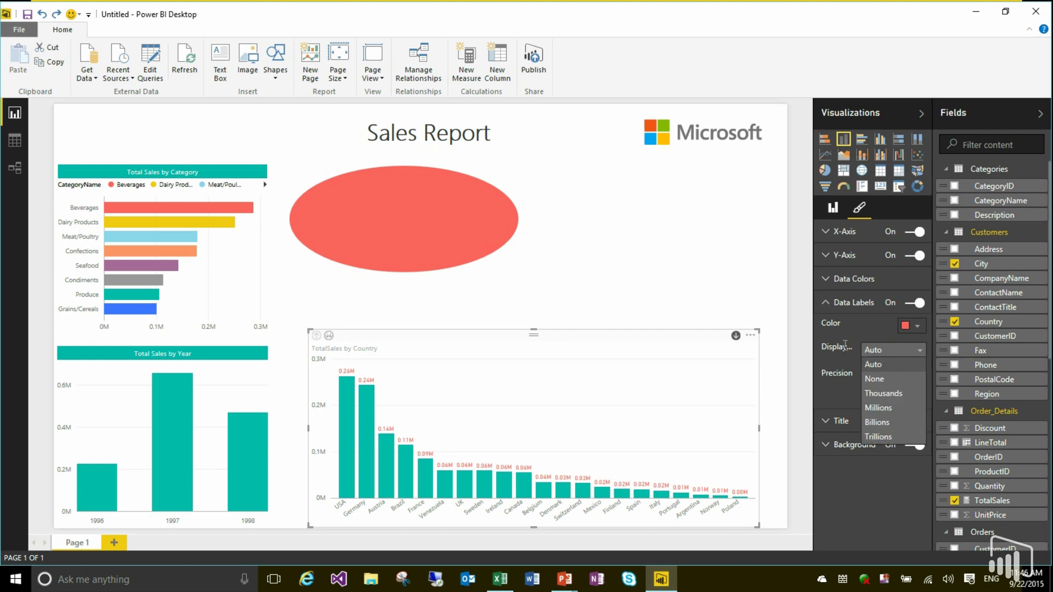
left_click(888, 395)
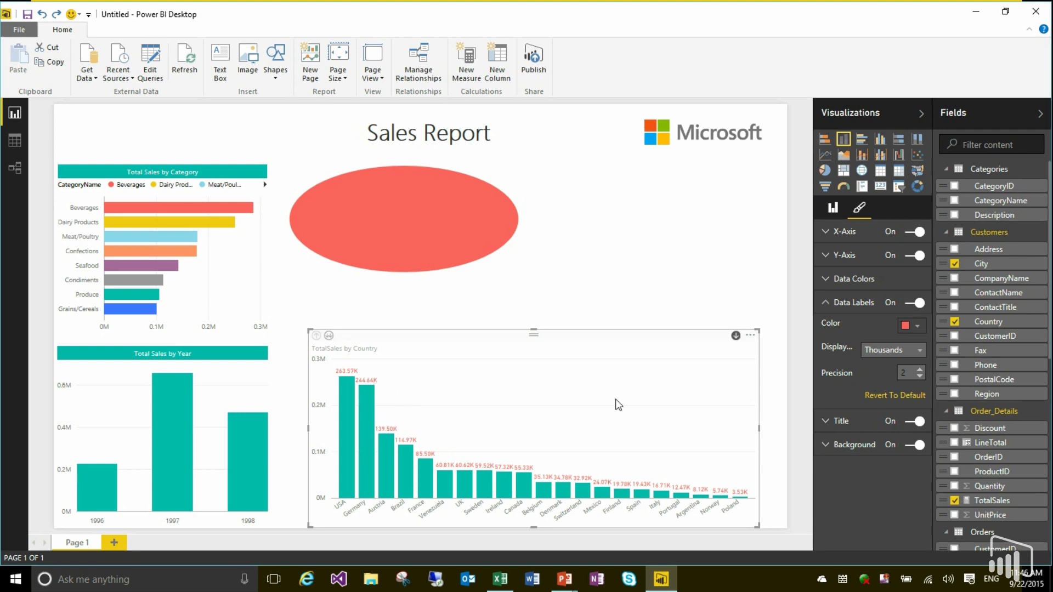
left_click(891, 356)
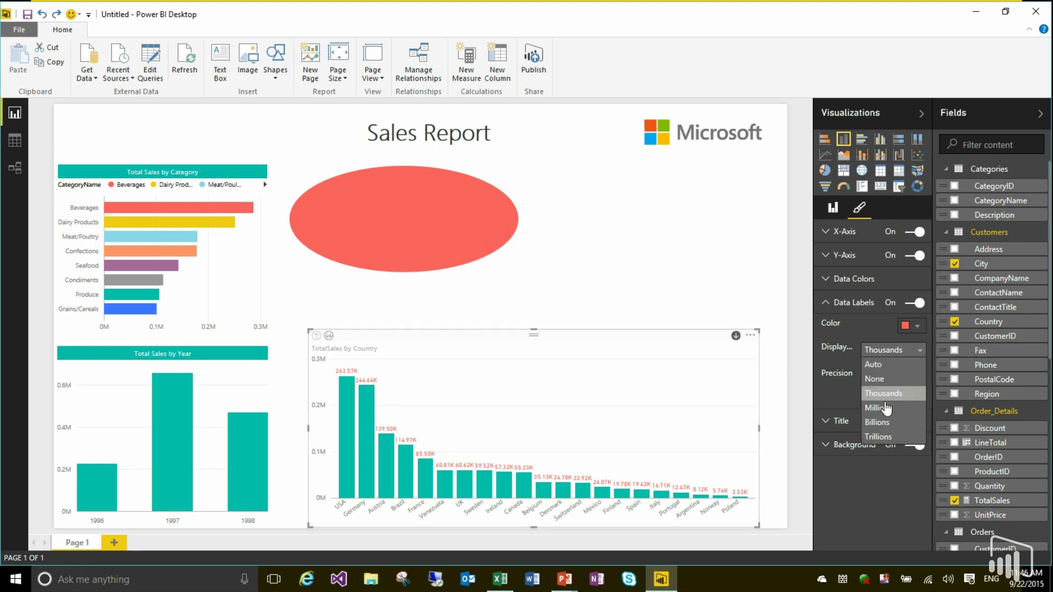
left_click(889, 423)
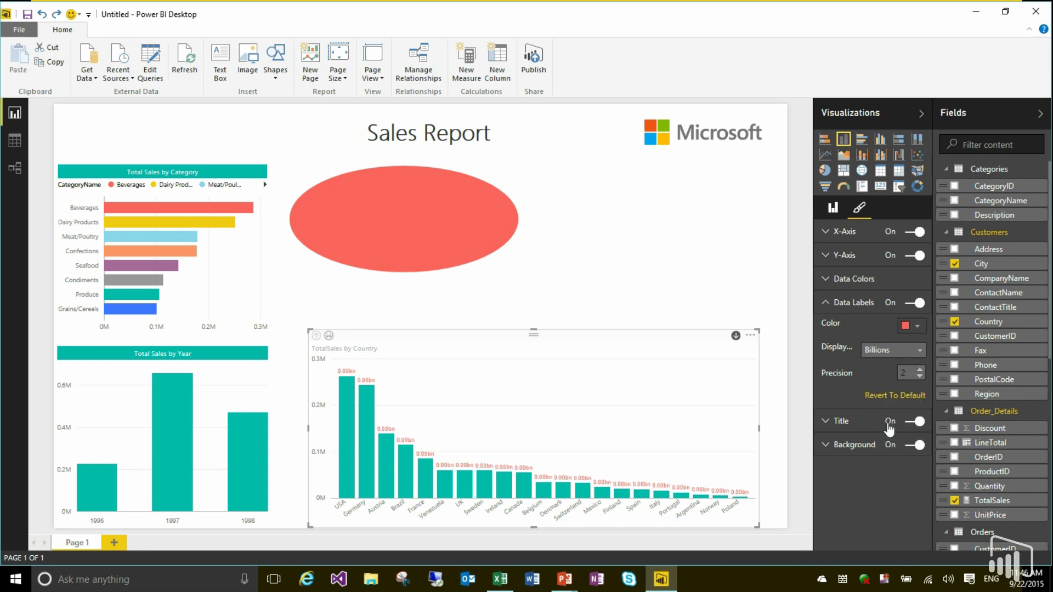
left_click(870, 353)
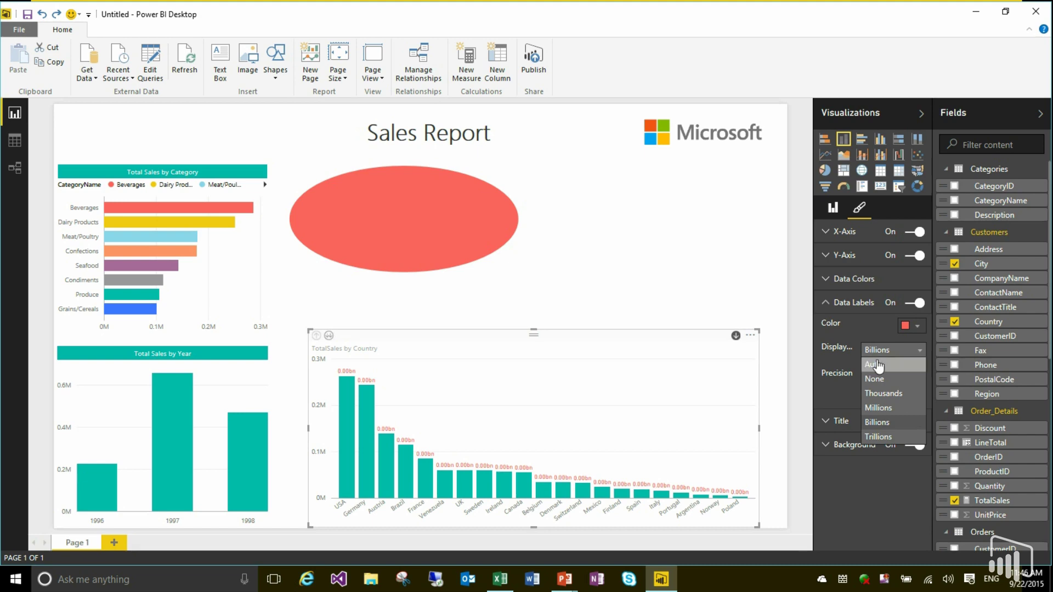
left_click(877, 365)
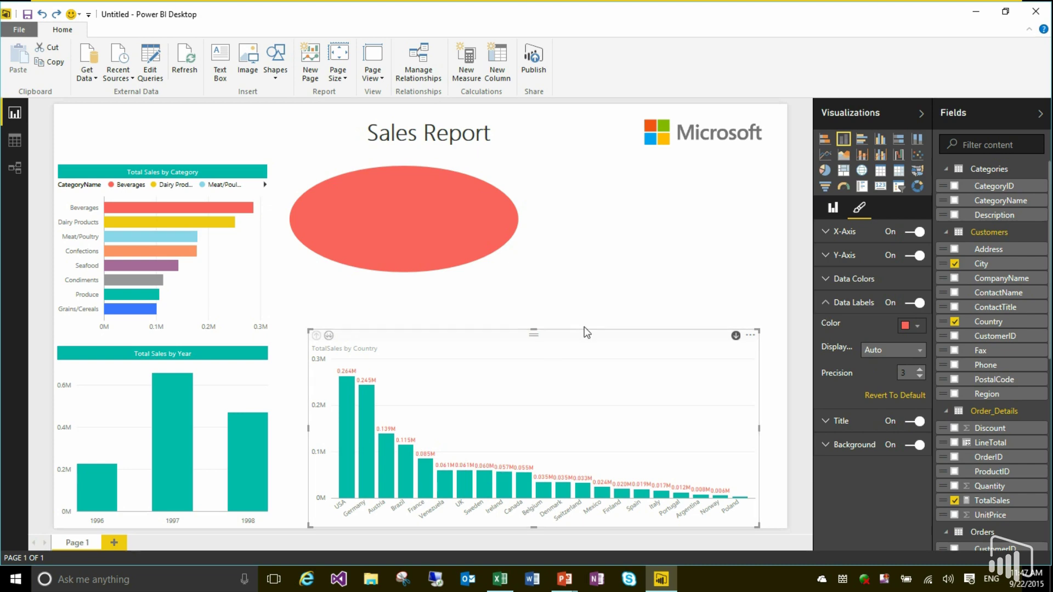
key("alt+Tab")
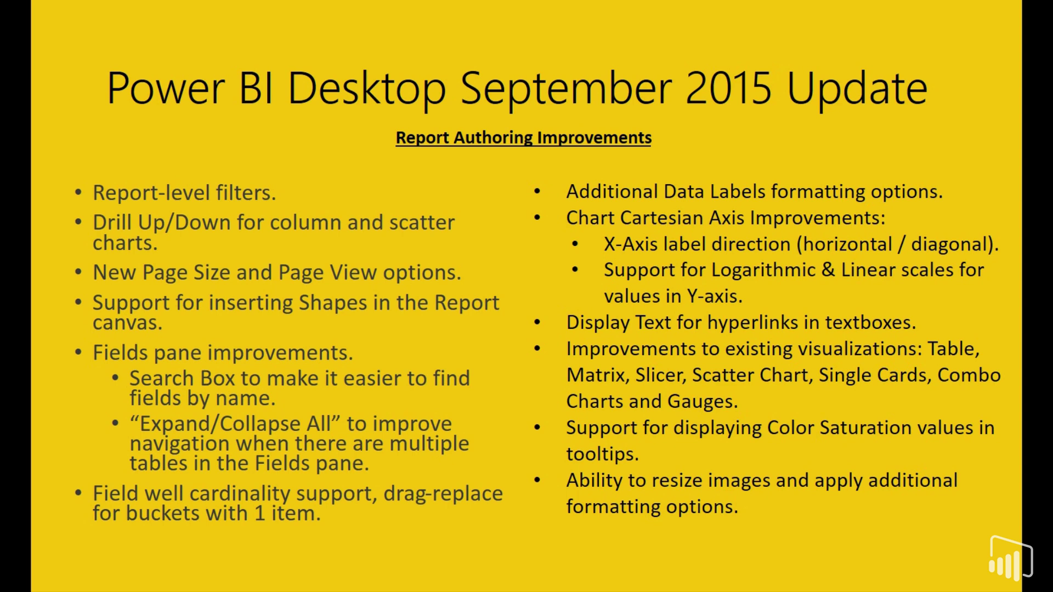
key("alt+Tab")
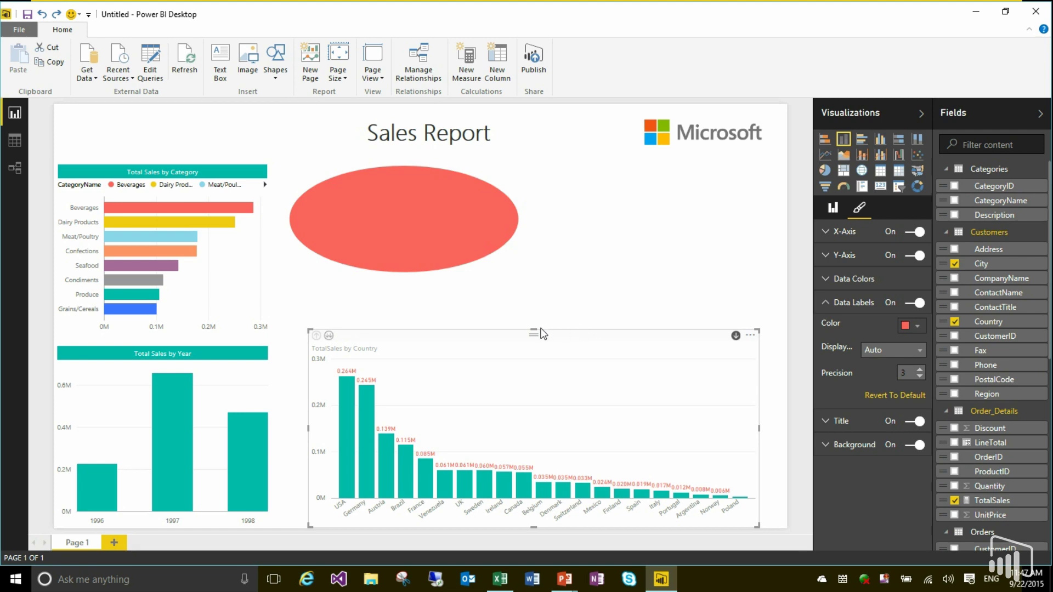
Step: Enlarge the TotalSales by Country chart upward over the red oval's area and delete the oval
left_click_drag(533, 331, 543, 203)
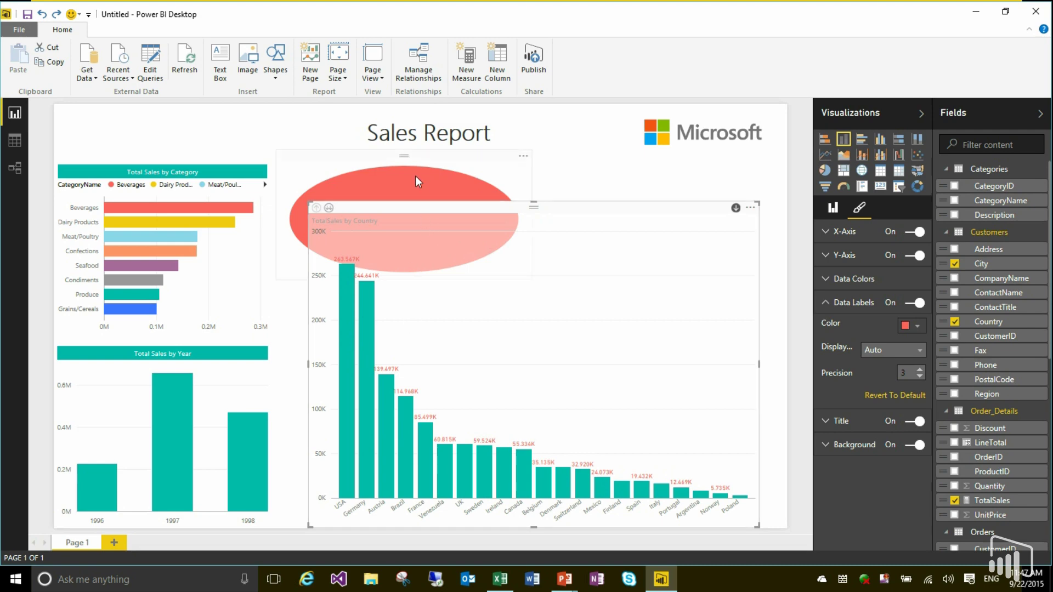
left_click(470, 175)
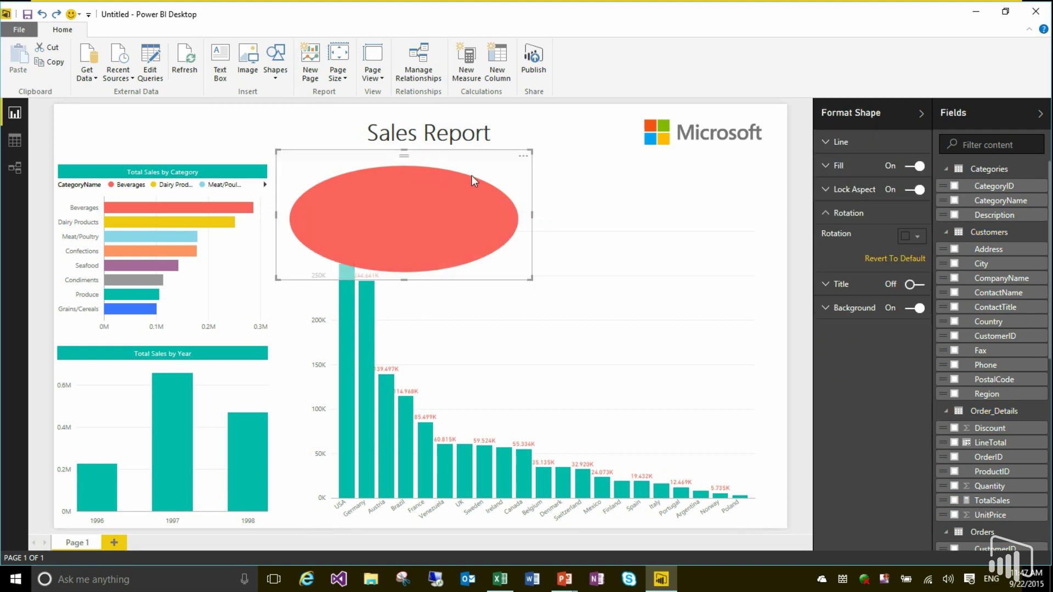
key("Delete")
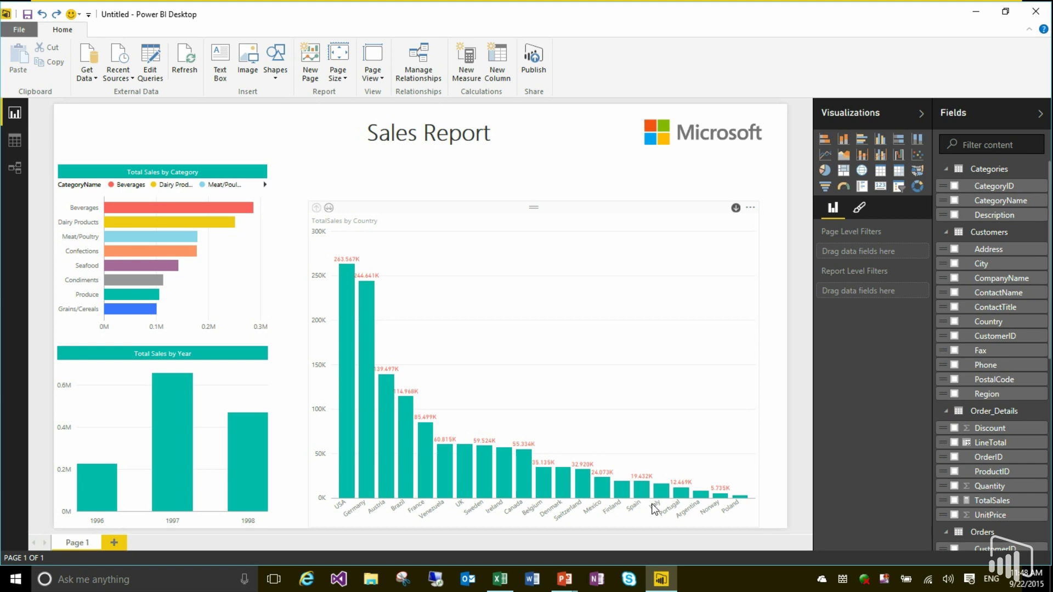
key("alt+Tab")
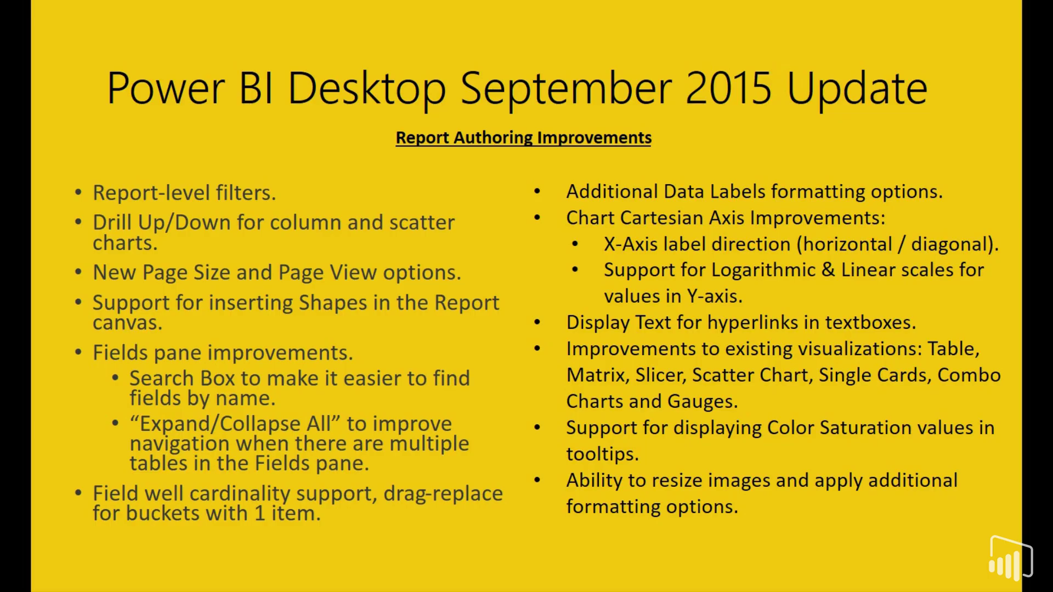
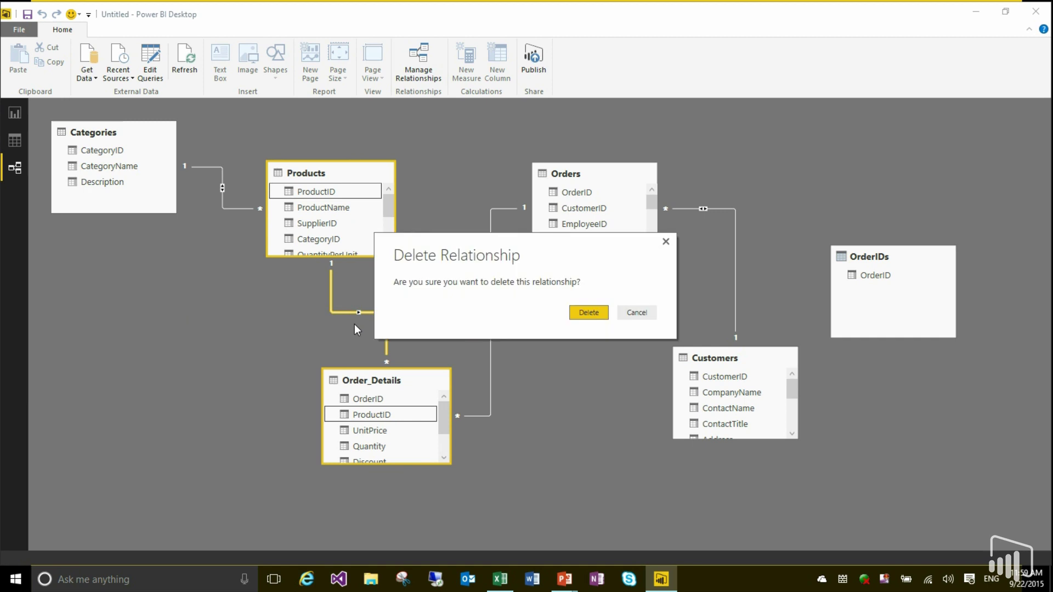
Step: Delete the relationship between Products and Order_Details and recreate it by linking their ProductID columns
left_click(583, 321)
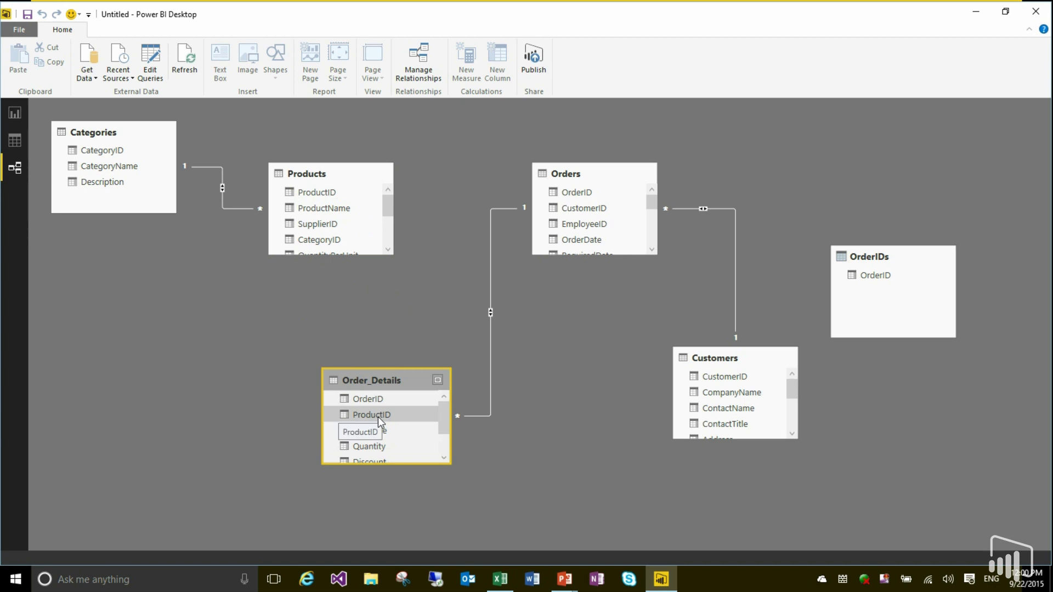
left_click_drag(377, 417, 327, 195)
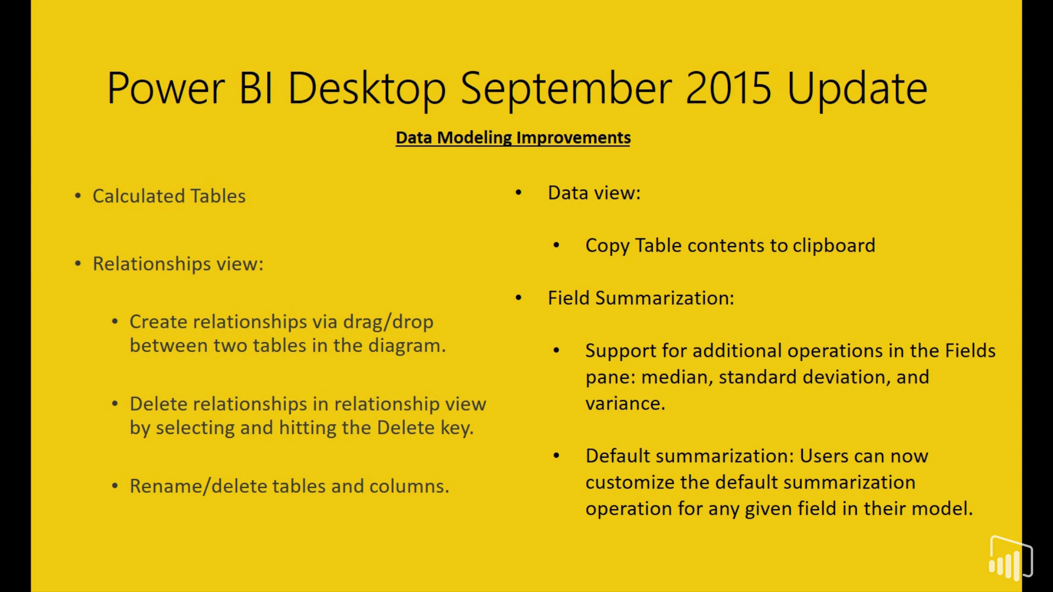
Step: Look over the actions available for the OrderID column of Order_Details in the relationship diagram
key("alt+Tab")
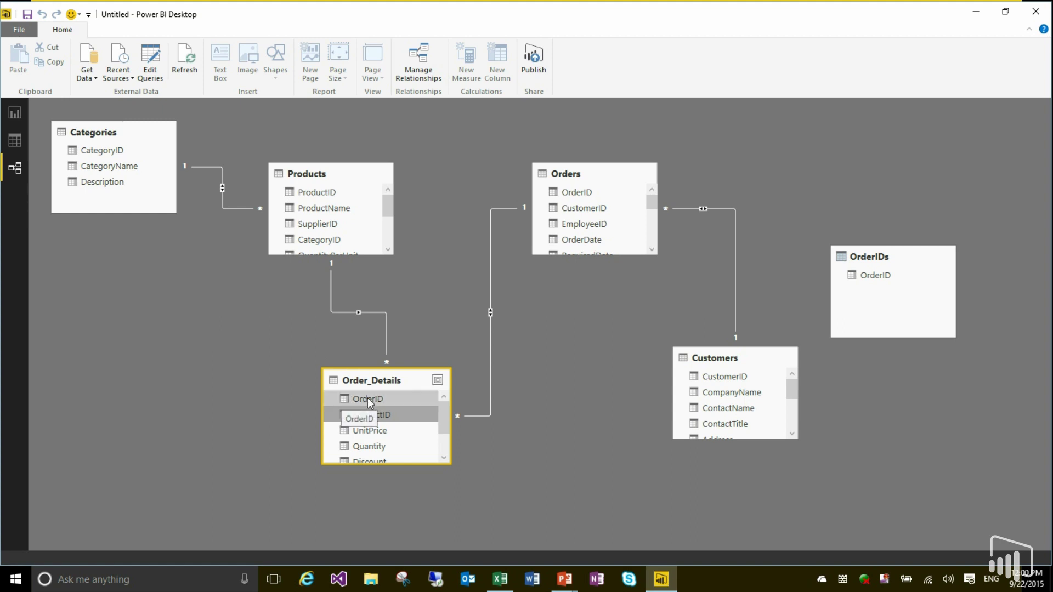
right_click(368, 400)
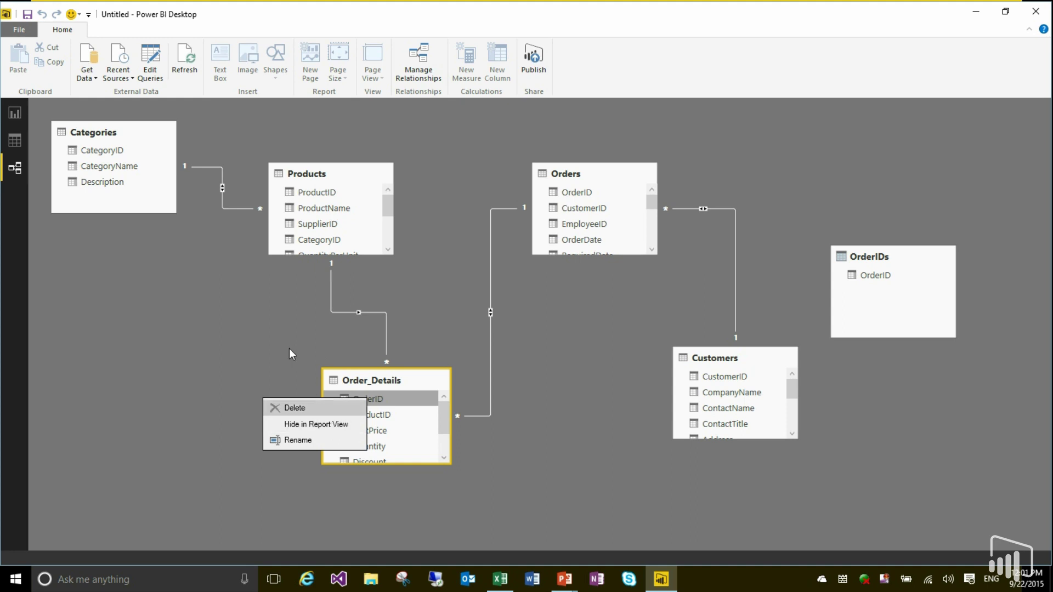
key("Escape")
key("alt+Tab")
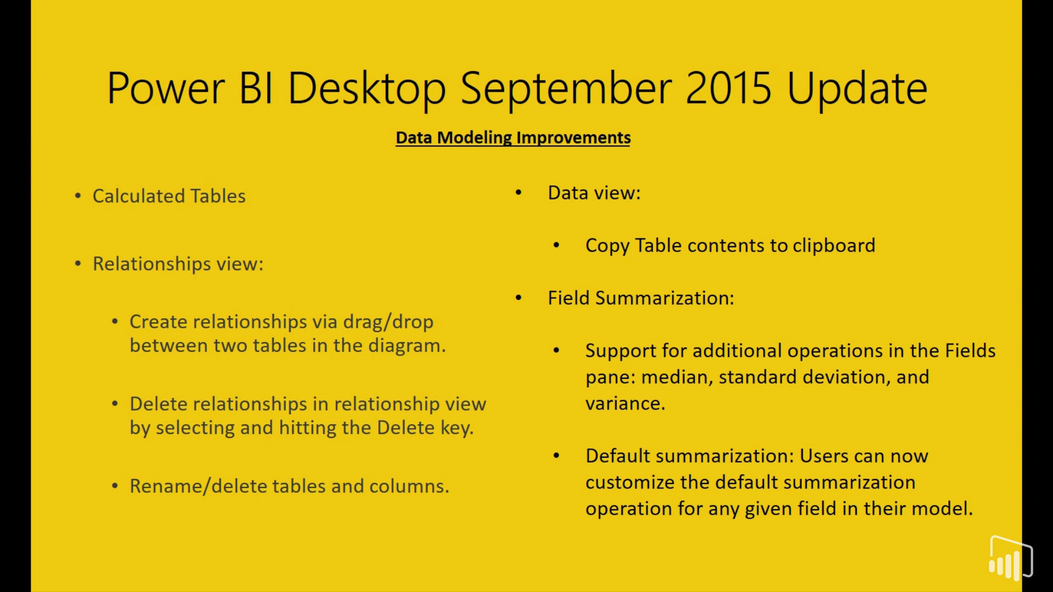
key("alt+Tab")
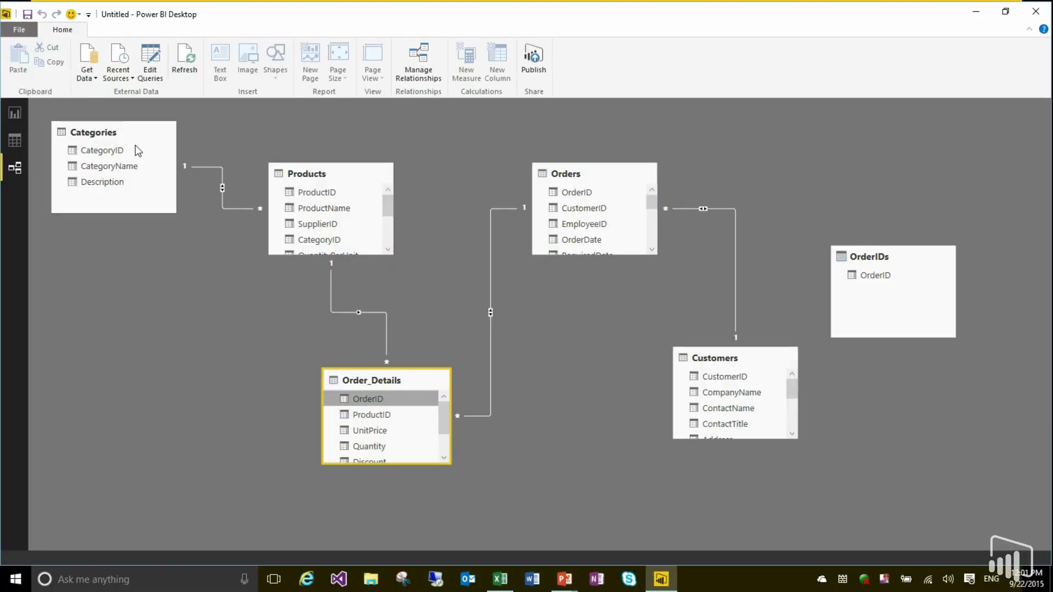
Step: Show the Order_Details table in the Data view and copy the whole table to the clipboard
left_click(15, 141)
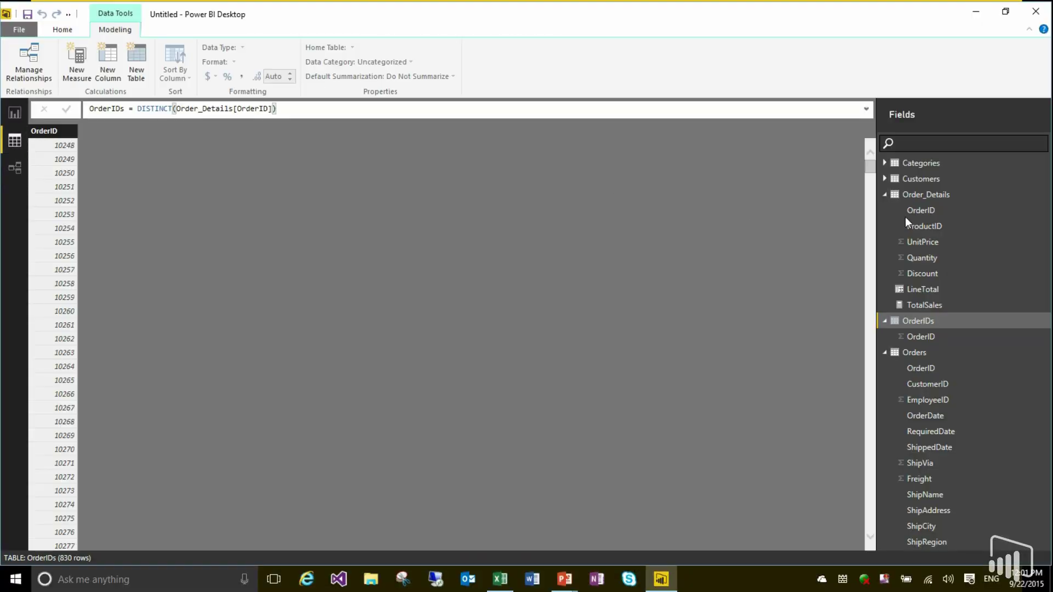
left_click(923, 195)
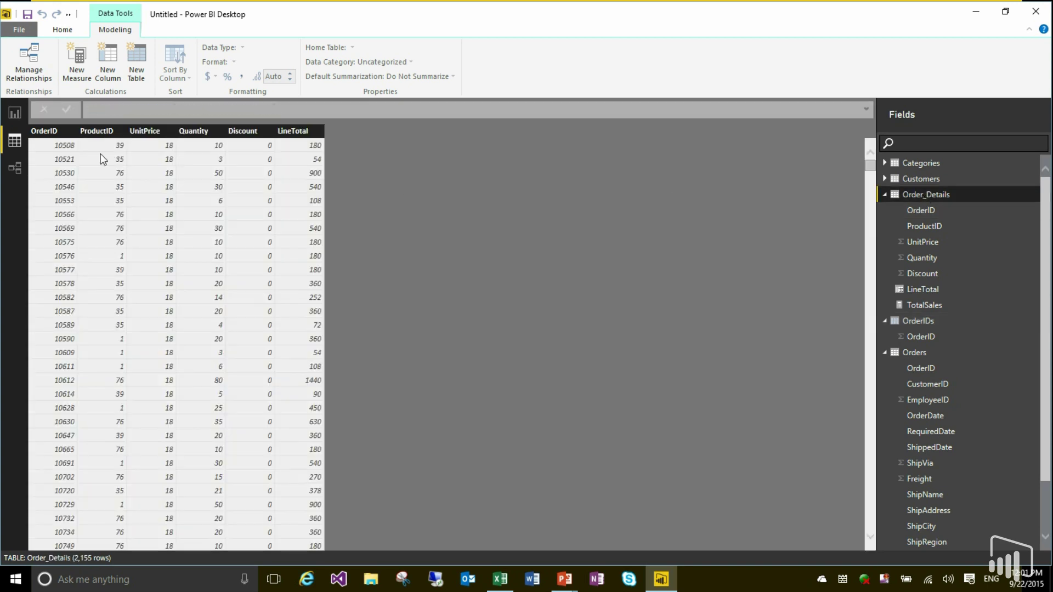
right_click(49, 128)
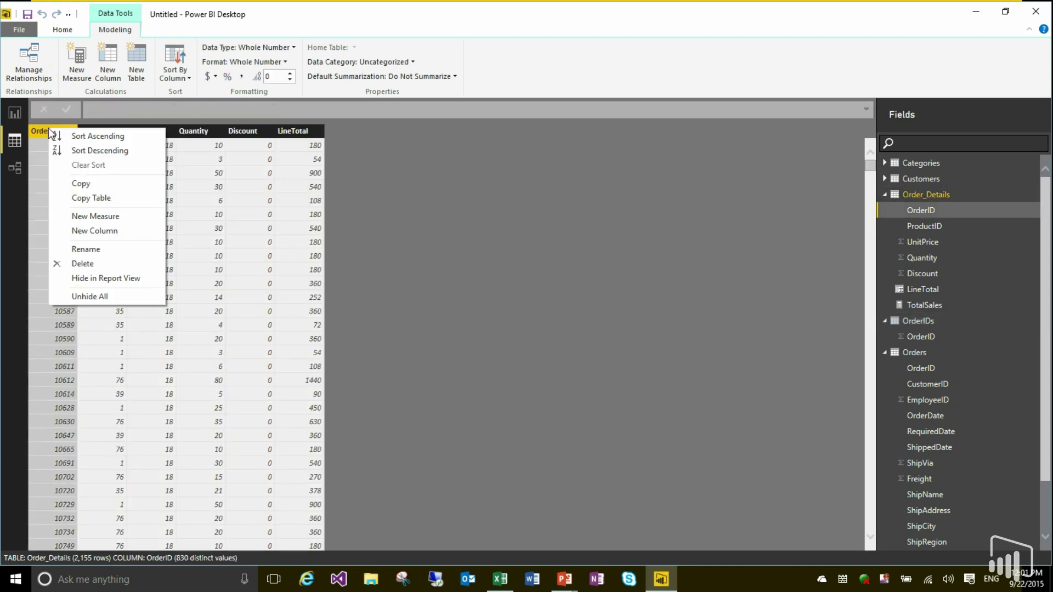
left_click(98, 198)
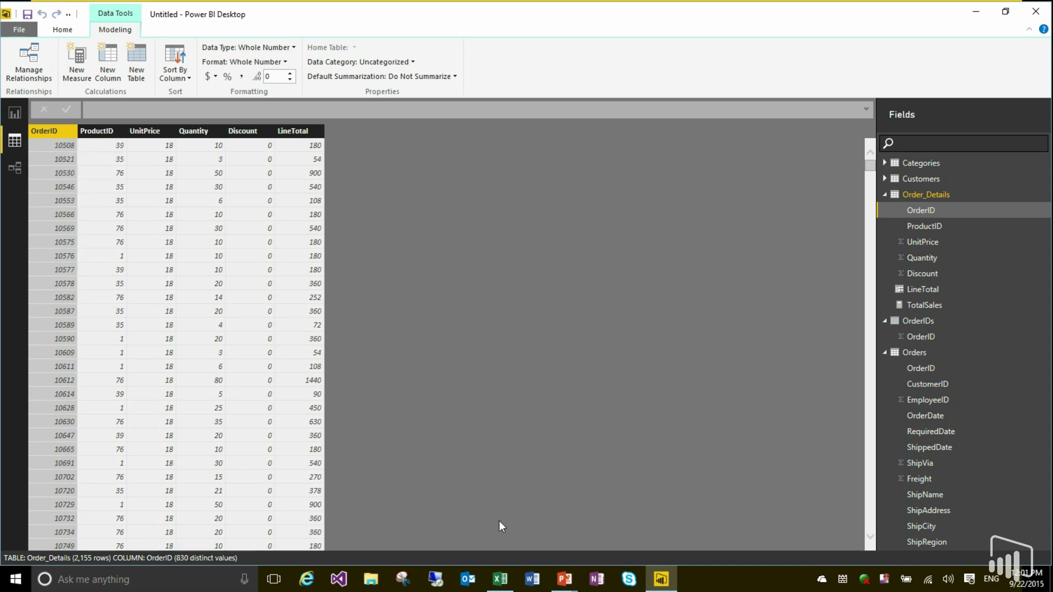
Step: Switch to Excel and paste the copied Order_Details table into Sheet1 starting at cell A1
left_click(499, 579)
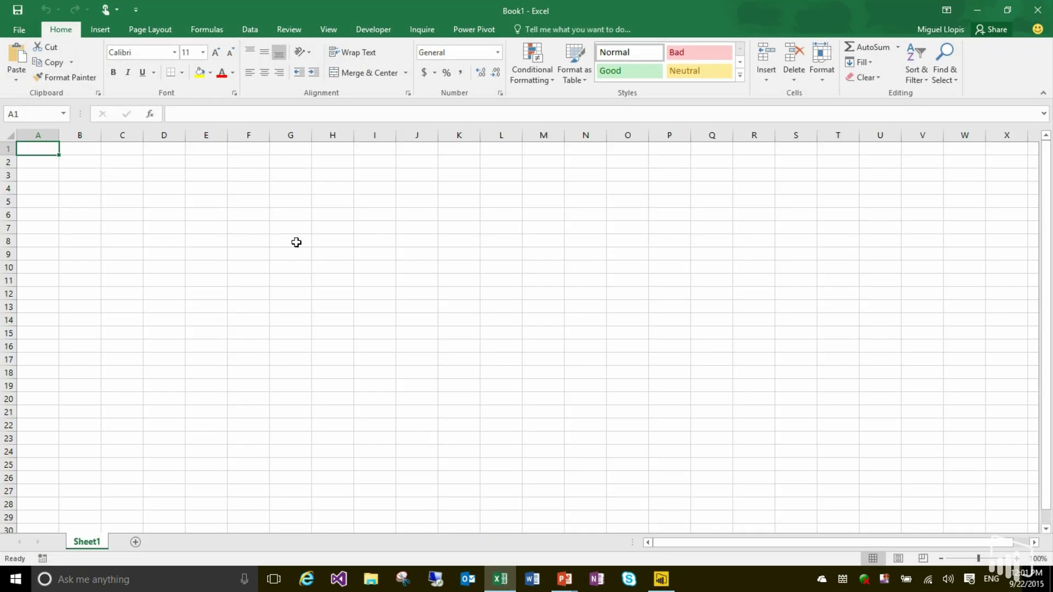
key("ctrl+v")
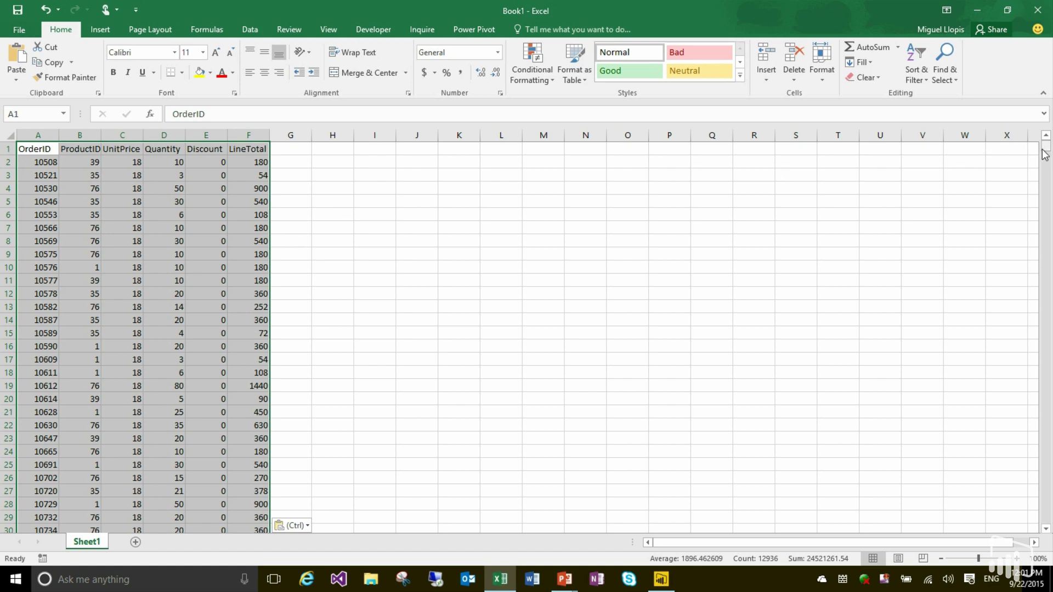
Step: Switch back to Power BI Desktop and copy the UnitPrice column of the Order_Details table to the clipboard
left_click_drag(1045, 148, 1029, 531)
key("alt+Tab")
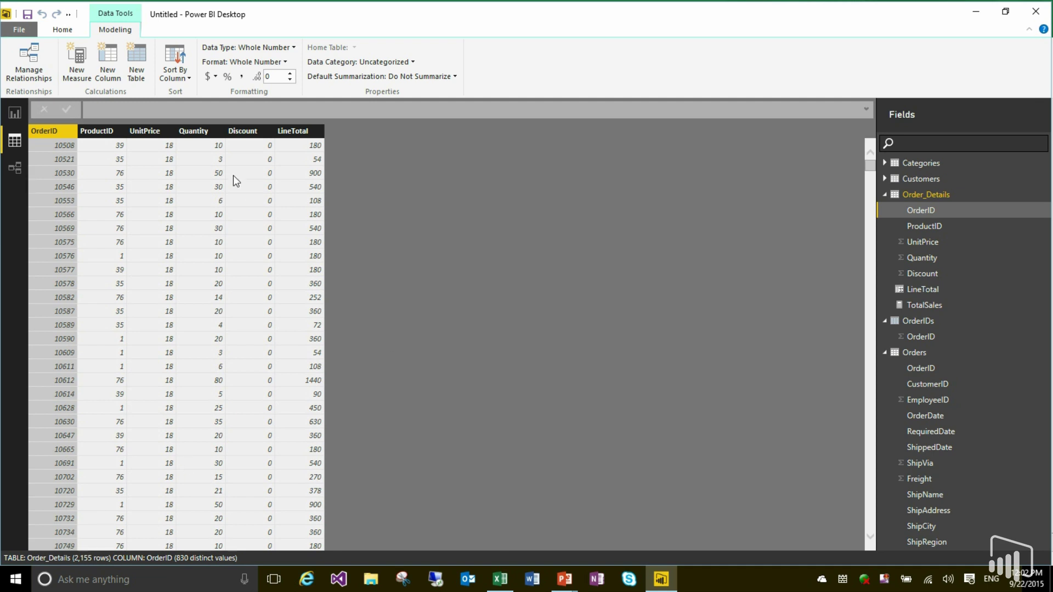
left_click(156, 131)
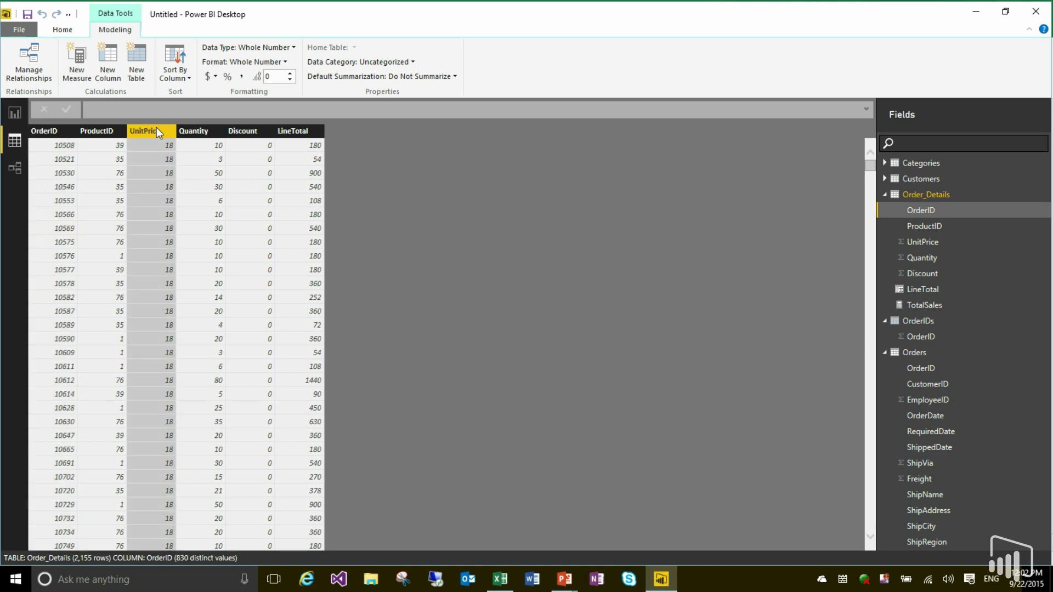
right_click(157, 131)
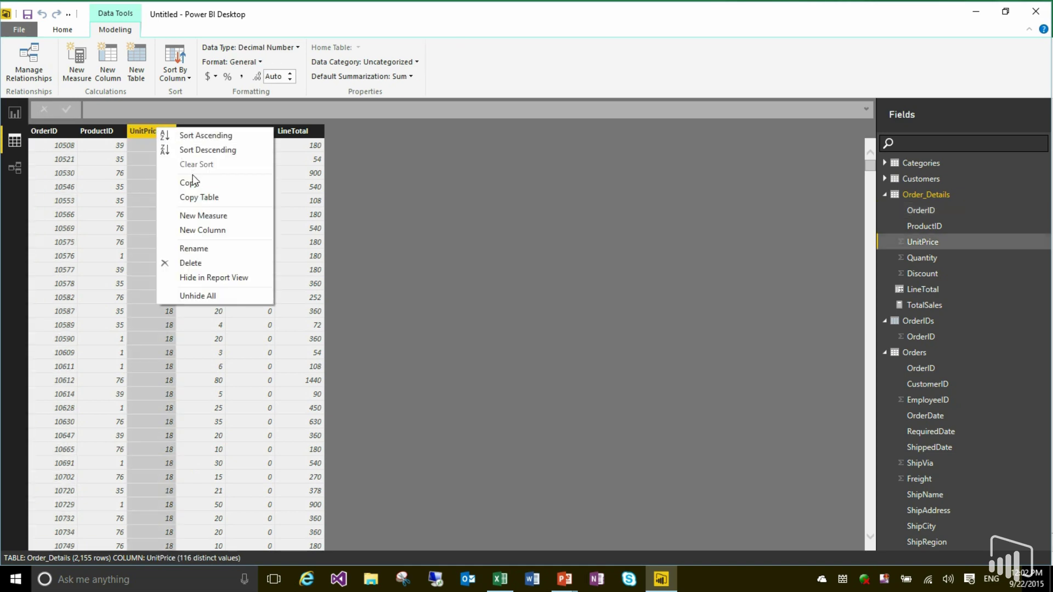
left_click(193, 182)
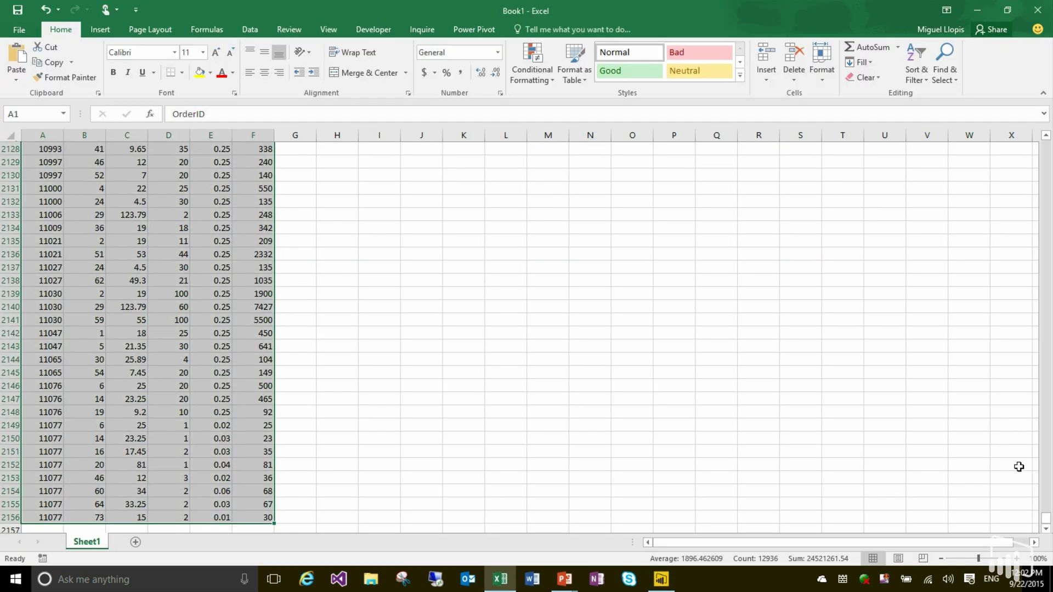
Step: Switch to Excel and paste the copied UnitPrice column into Sheet1 starting at cell I1
key("ctrl+Home")
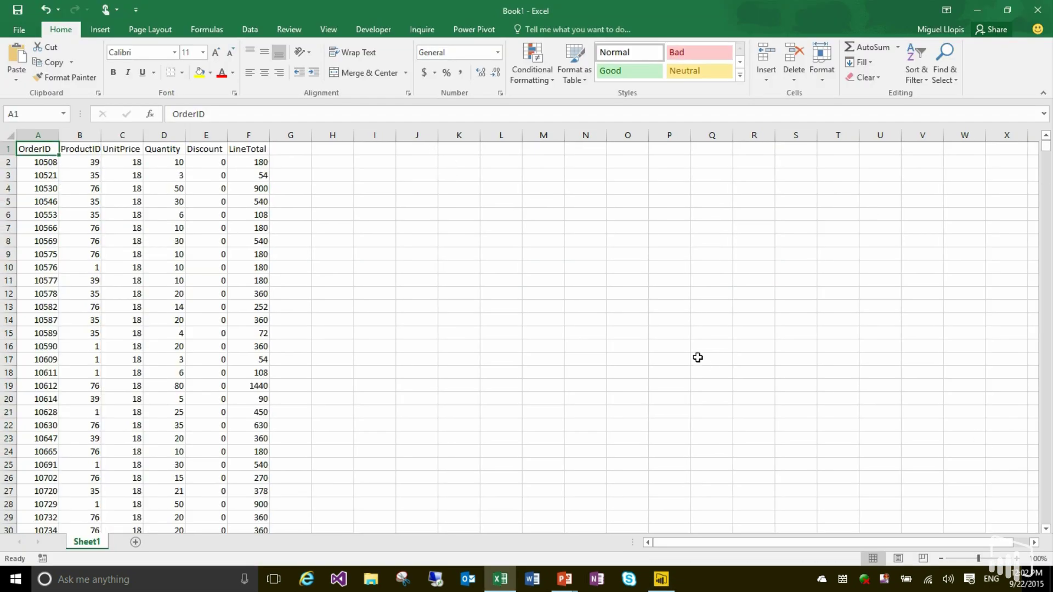
left_click(379, 148)
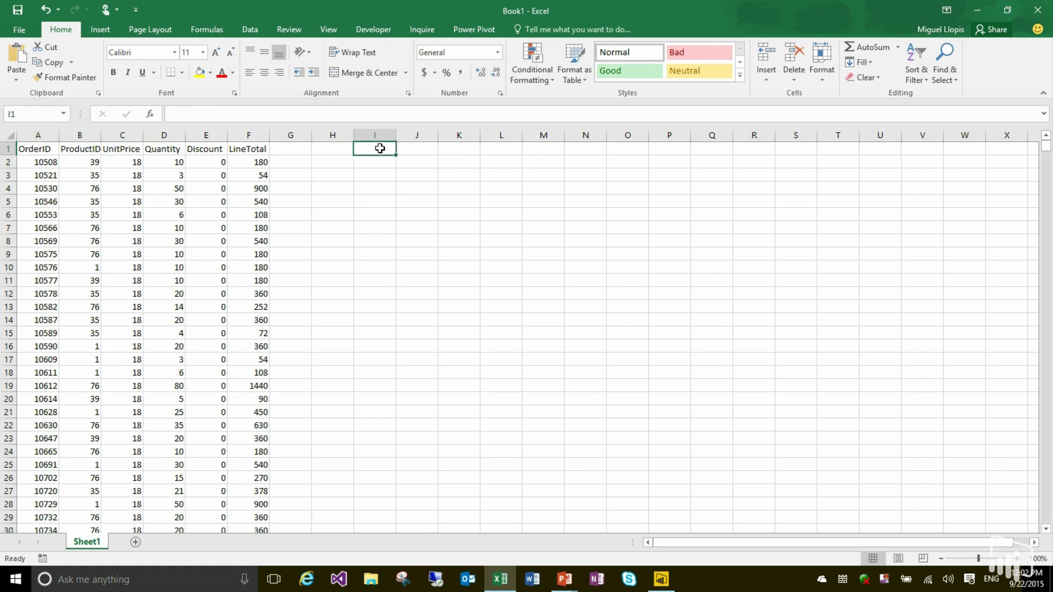
key("ctrl+v")
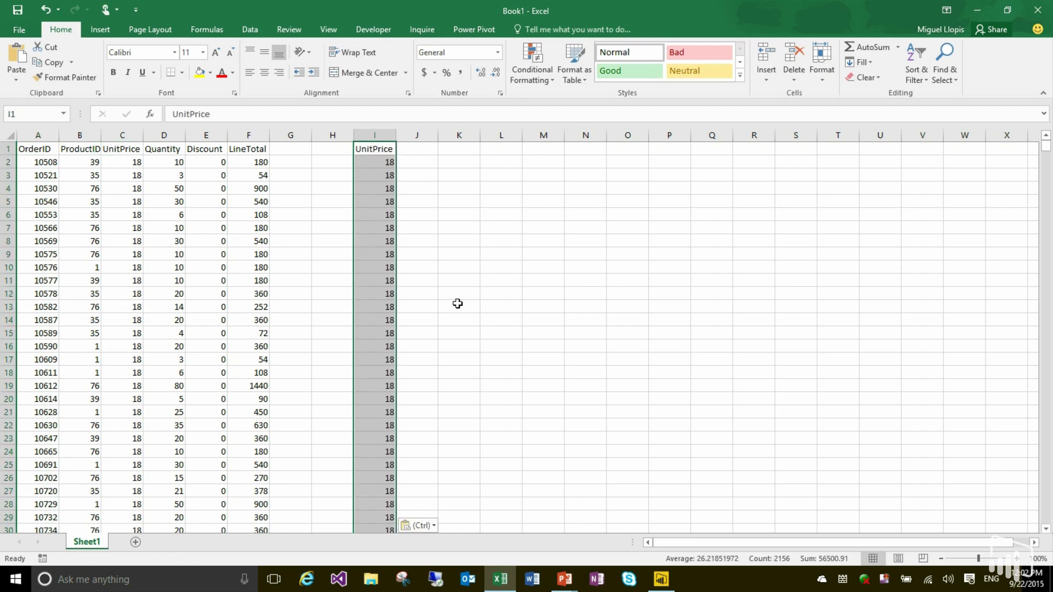
left_click(516, 290)
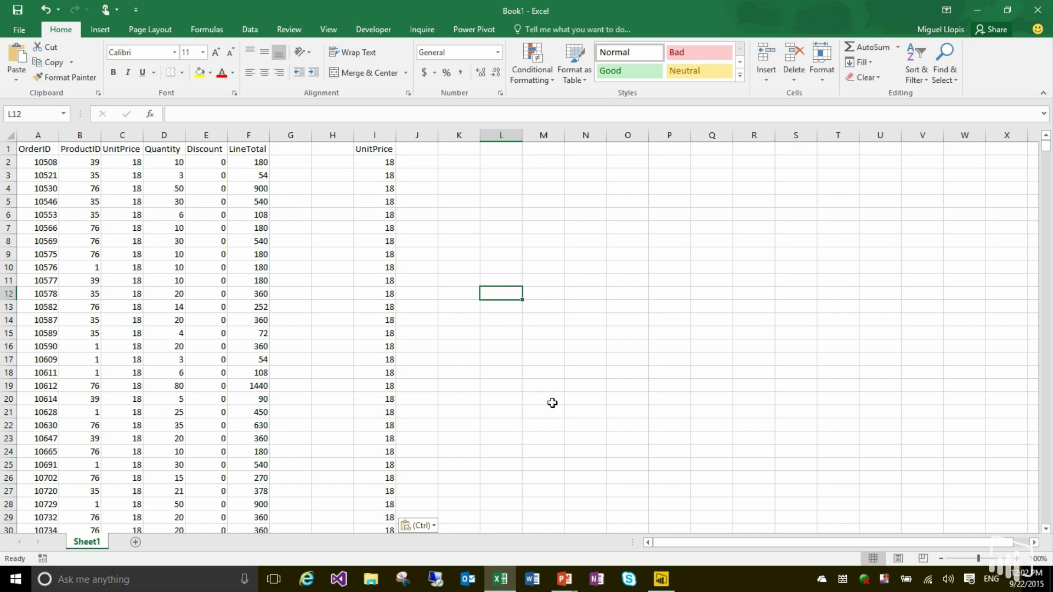
Step: Switch to the PowerPoint slideshow and review the Data Modeling Improvements slide
key("alt+Tab")
key("alt+Tab")
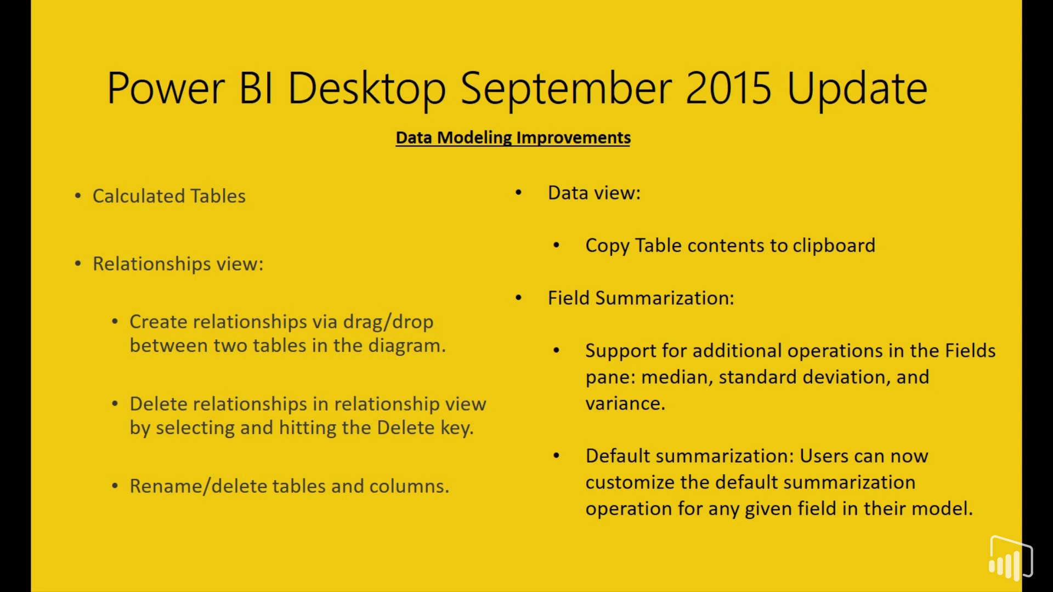
key("alt+Tab")
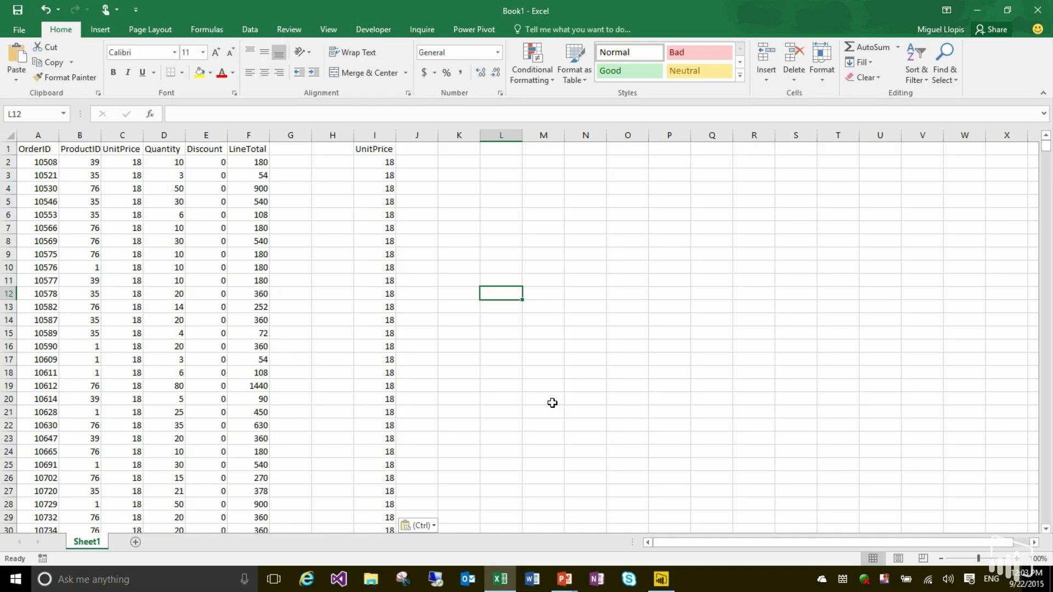
Step: In the Power BI Desktop report, replace TotalSales with Quantity as the Total Sales by Year chart's value and look over its summarization options
key("alt+Tab")
key("Tab")
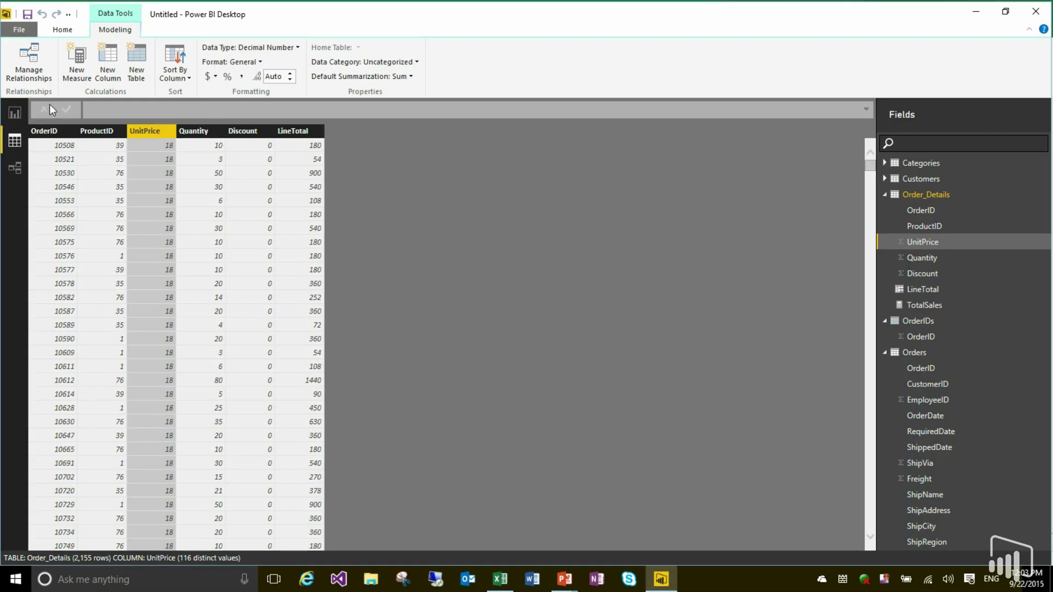
left_click(15, 113)
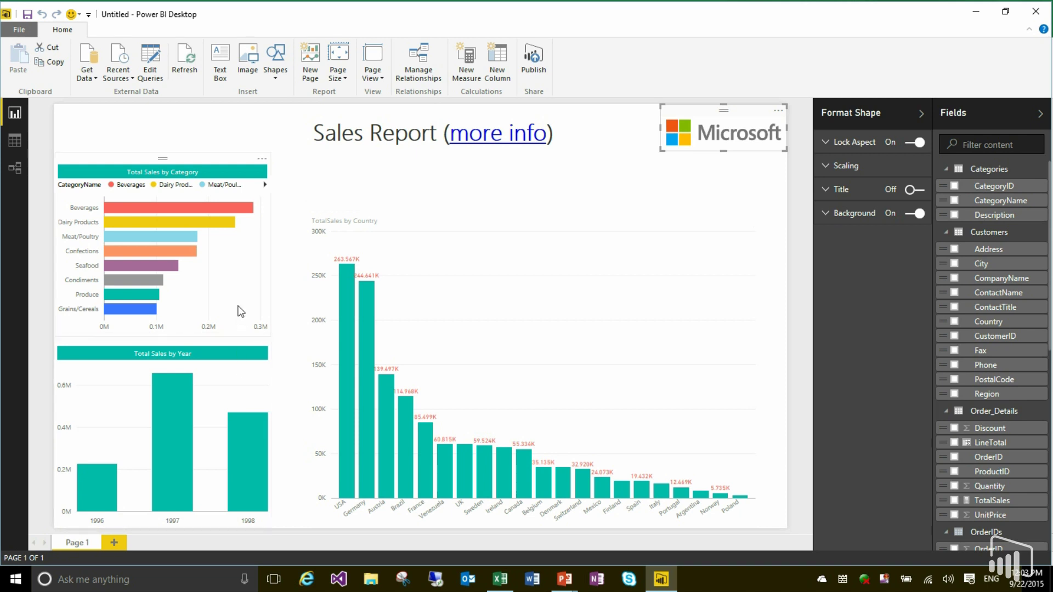
left_click(229, 394)
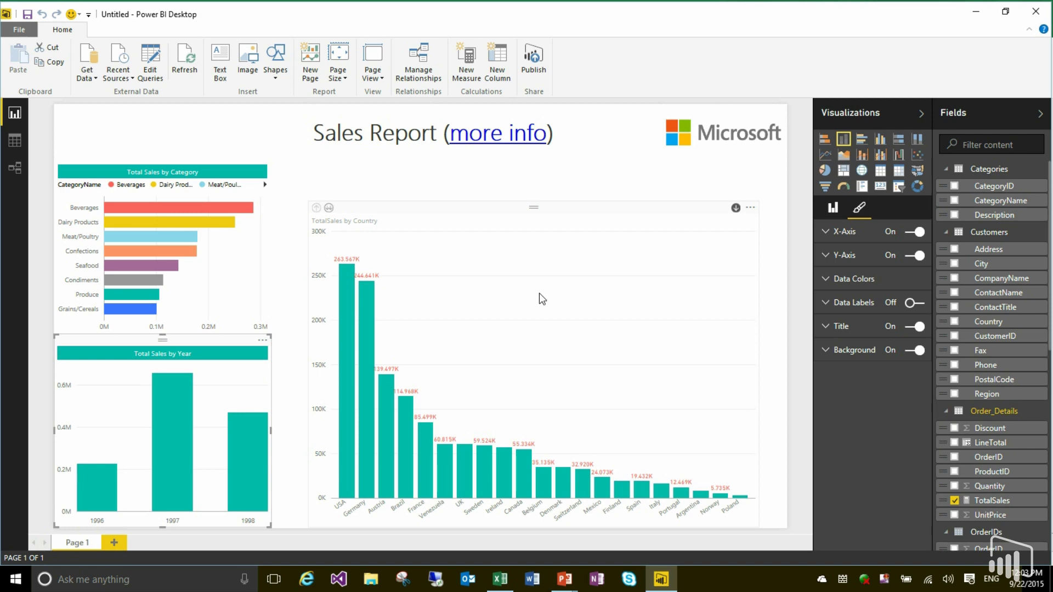
left_click(833, 209)
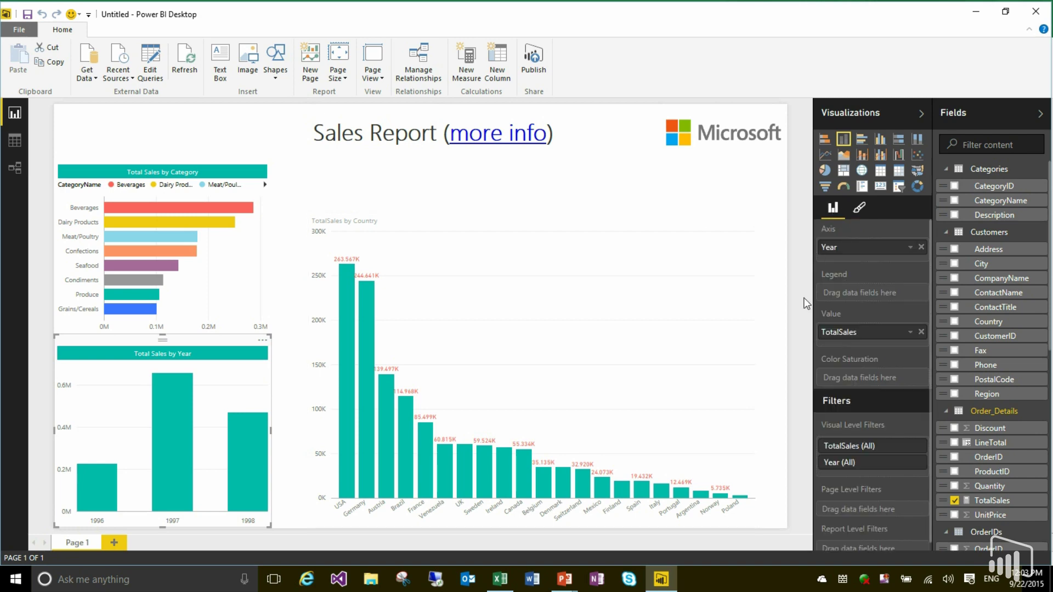
left_click(921, 332)
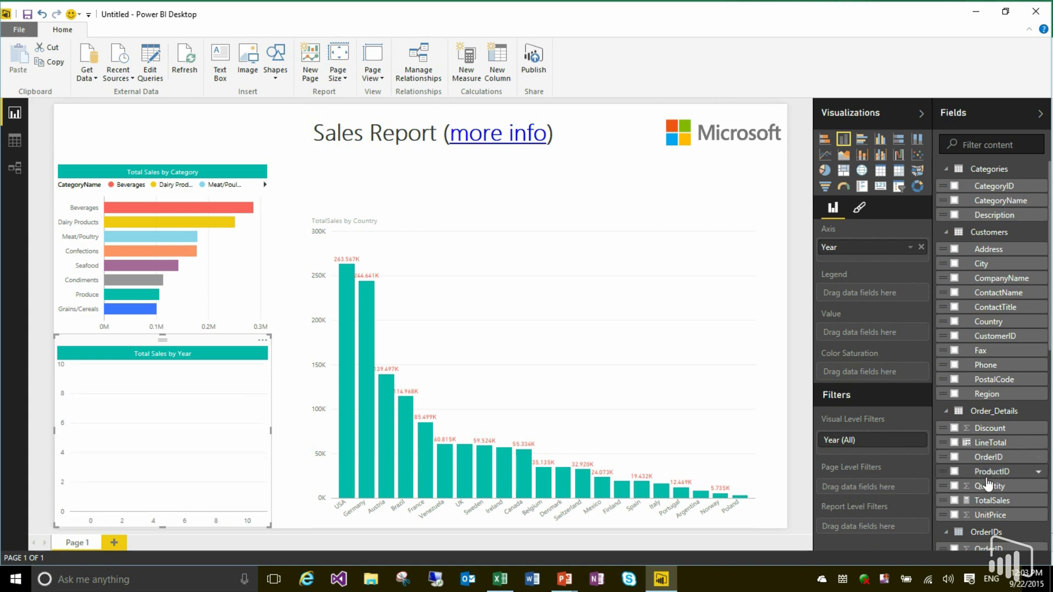
left_click_drag(986, 485, 864, 331)
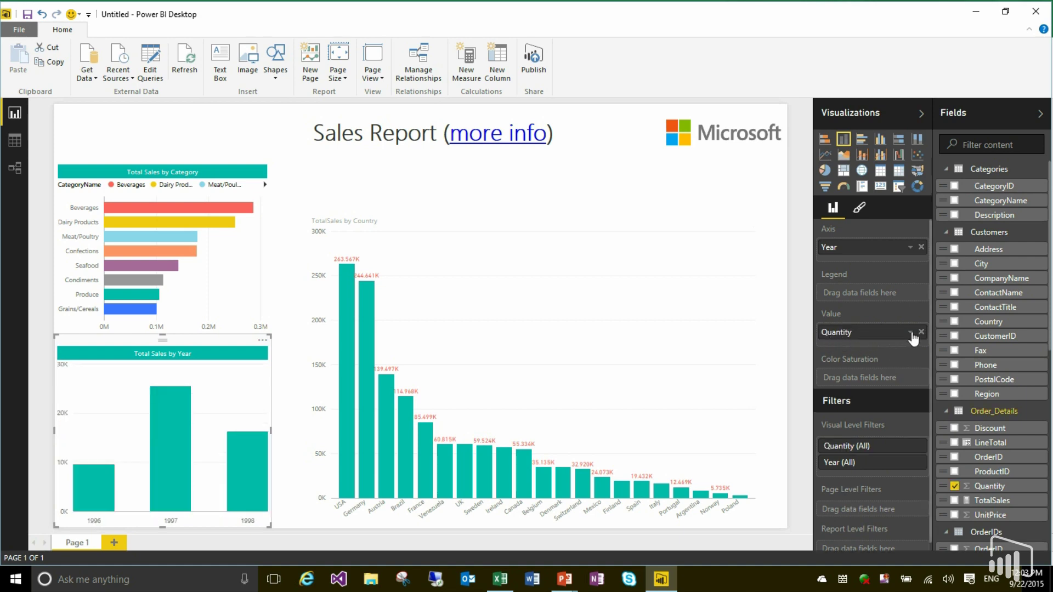
left_click(910, 333)
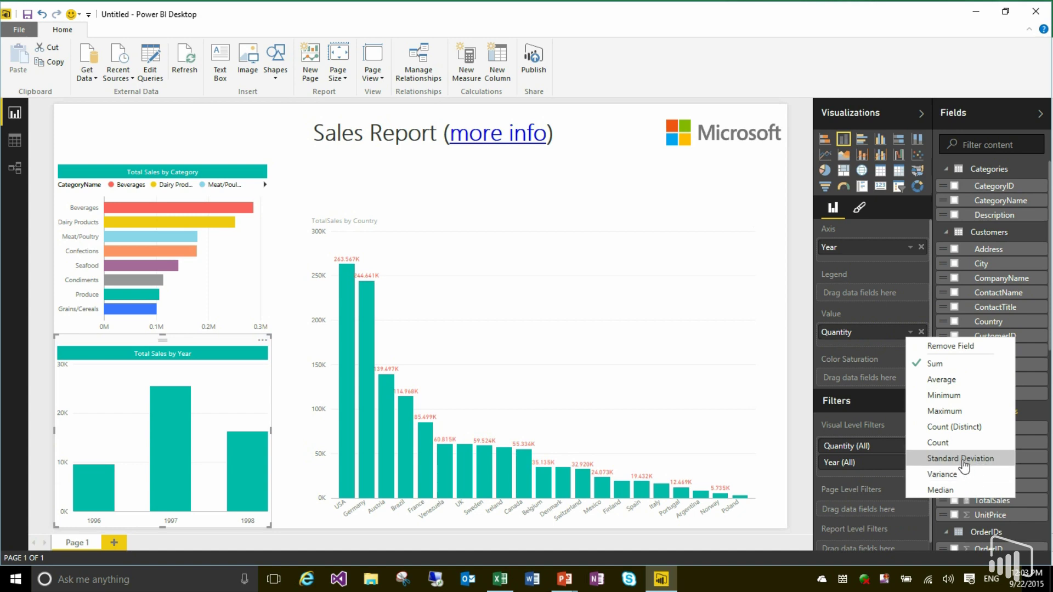
left_click(849, 359)
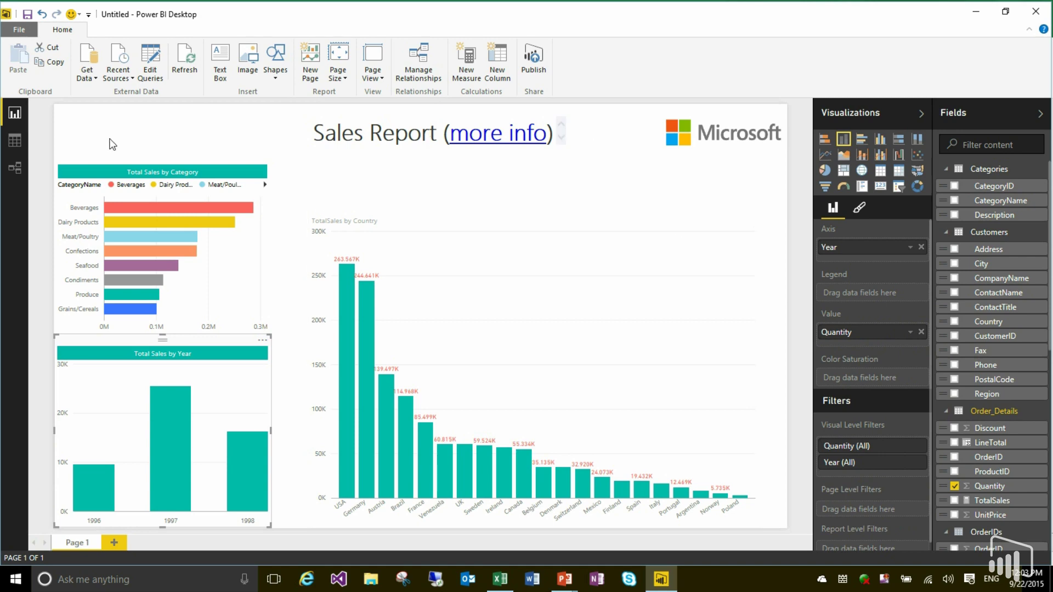
Step: In the Data view, set the default summarization of the Quantity column in Order_Details to Maximum
left_click(19, 141)
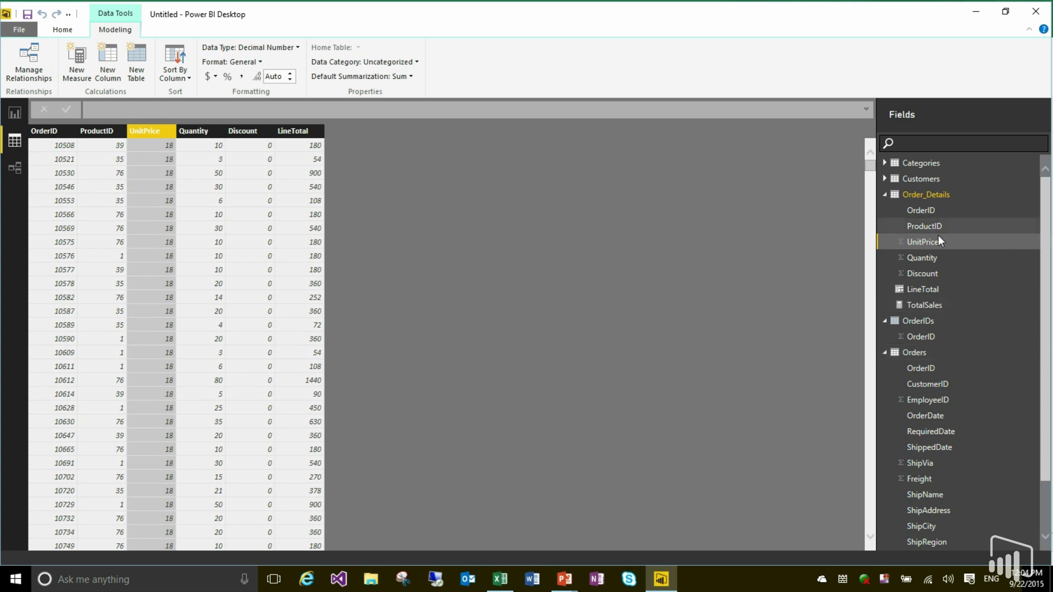
left_click(928, 259)
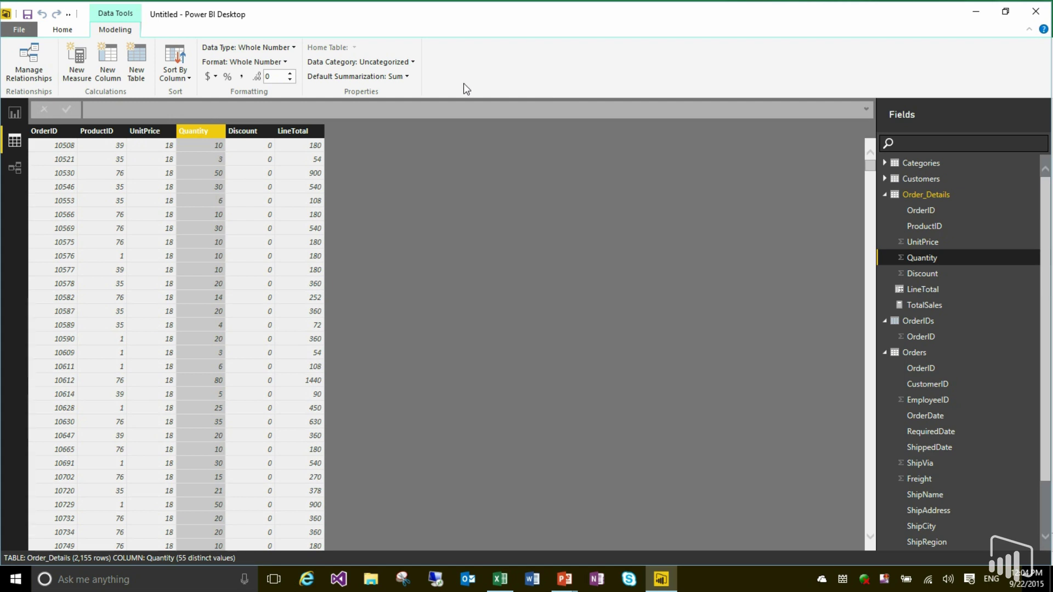
left_click(397, 78)
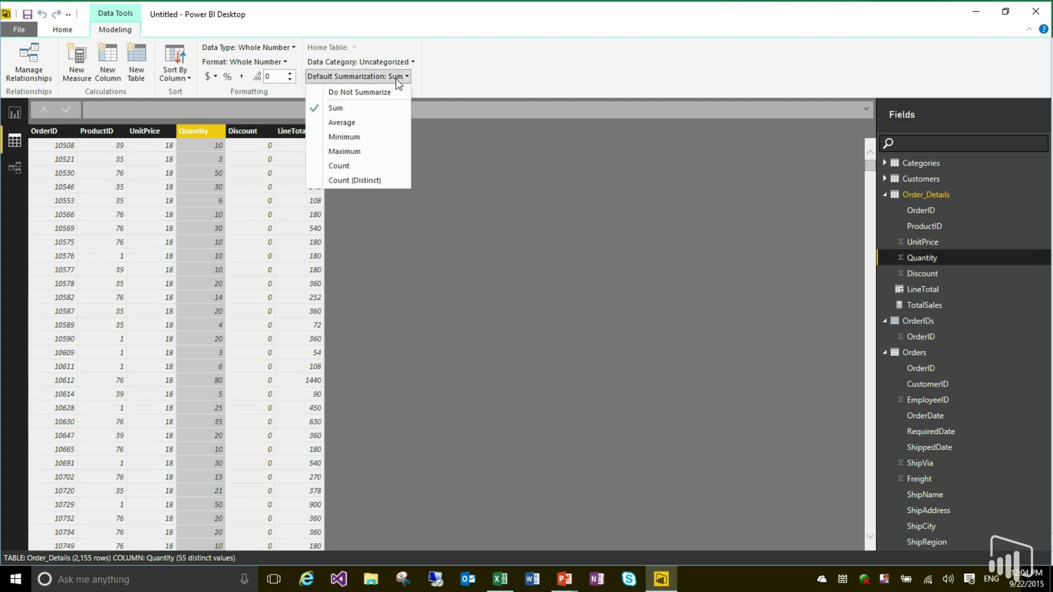
left_click(369, 158)
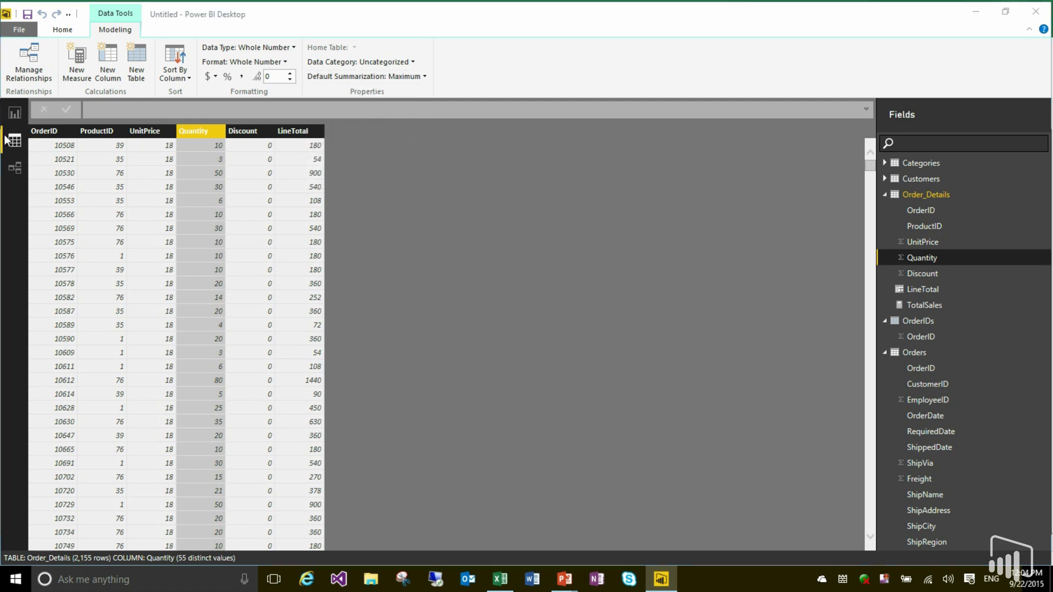
Step: In the report, replace the Total Sales by Year chart's Sum of Quantity value with Quantity as color saturation and check its summarization
left_click(14, 115)
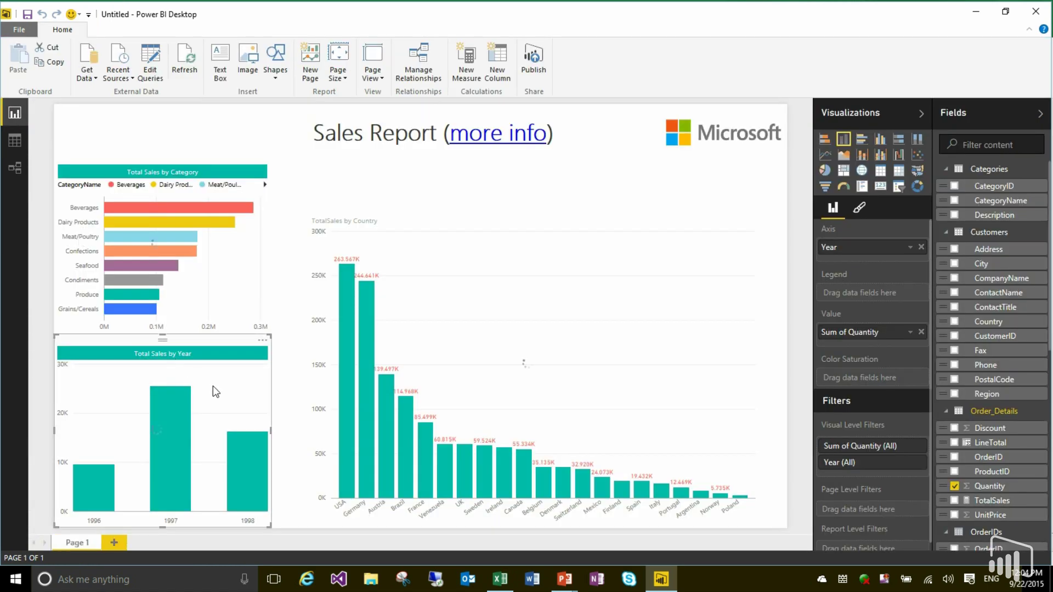
left_click(922, 332)
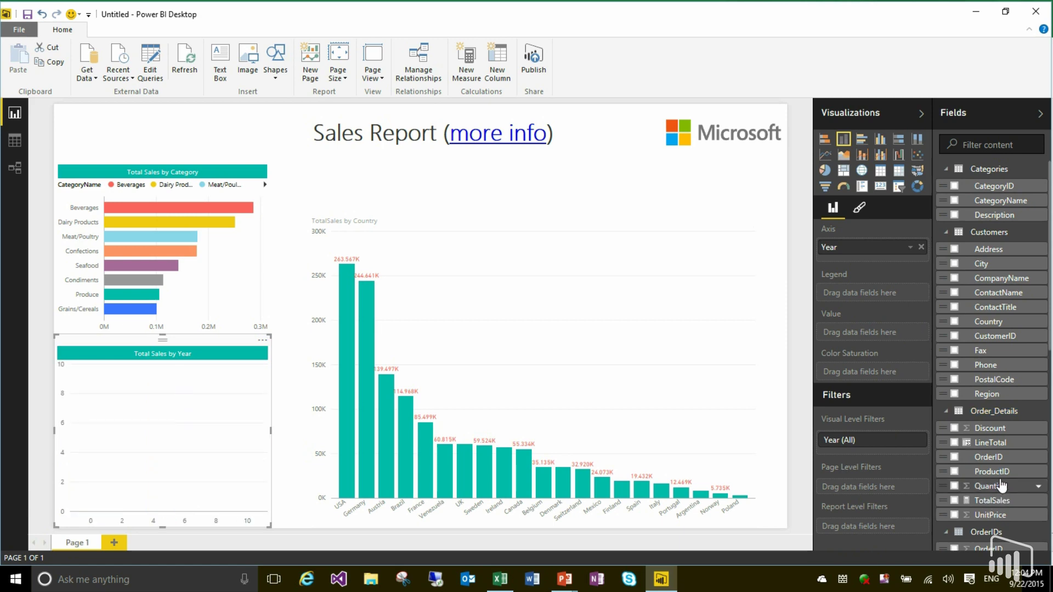
left_click_drag(1002, 491, 875, 366)
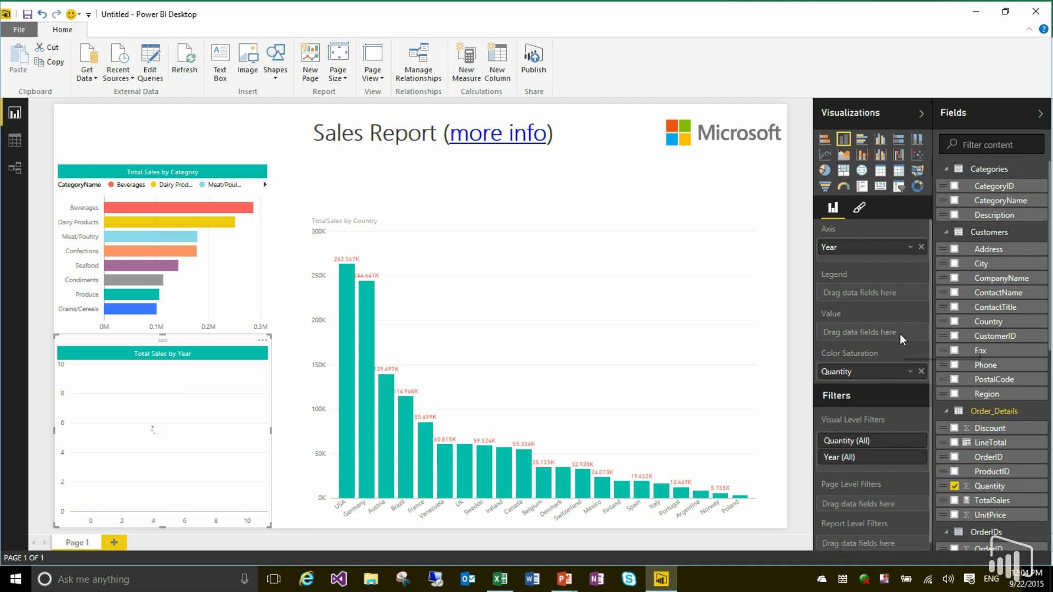
left_click(911, 371)
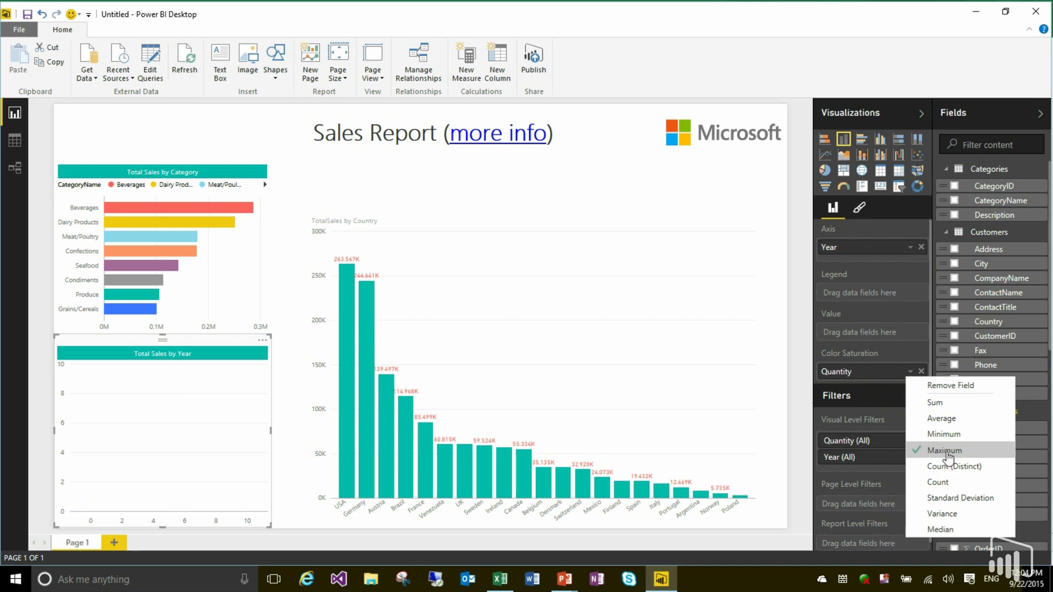
left_click(819, 259)
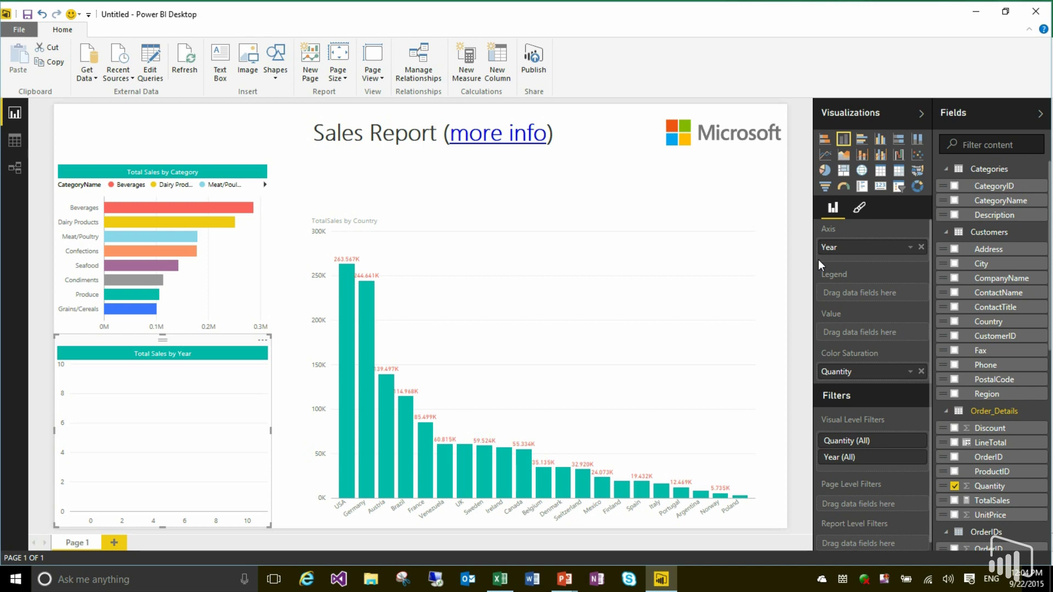
Step: Switch to the PowerPoint slideshow and advance to the Data Connectivity Improvements slide
key("alt+Tab")
key("alt+Tab")
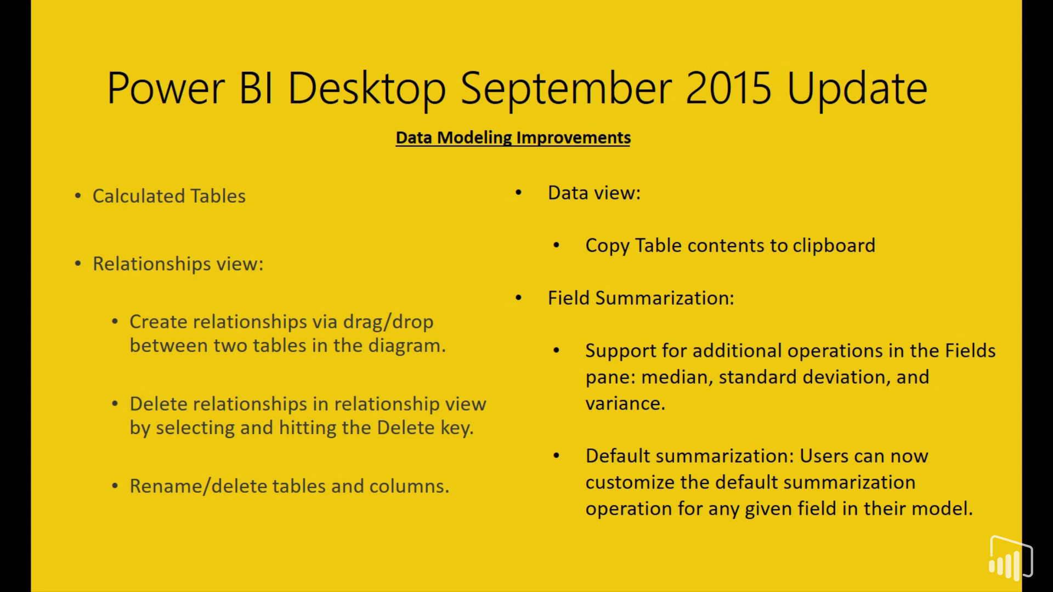
key("Right")
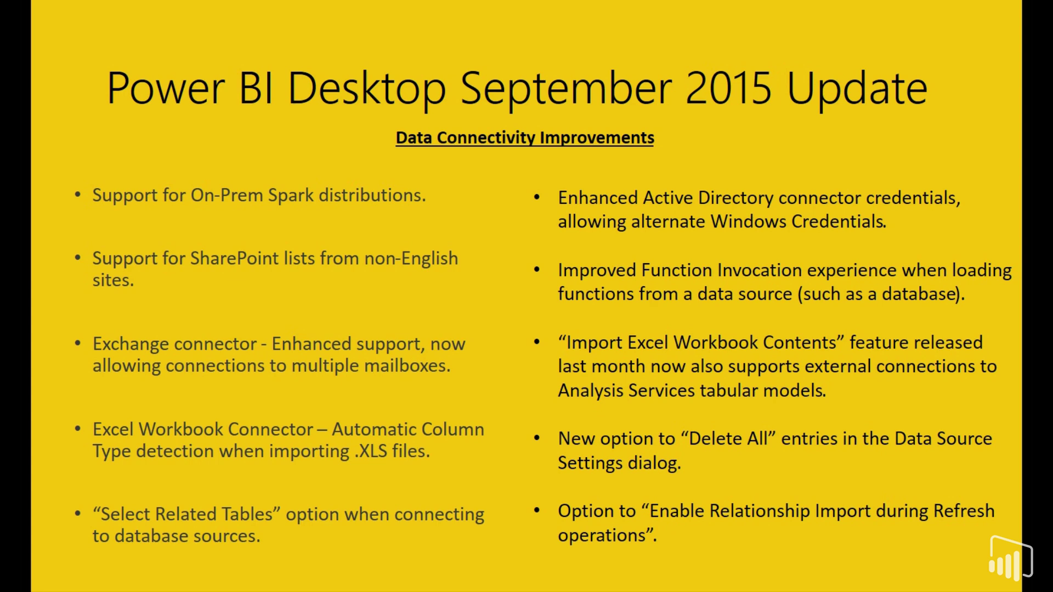
Step: Return to Power BI Desktop and start a new data connection with the Spark (Beta) connector from the Other category
key("alt+Tab")
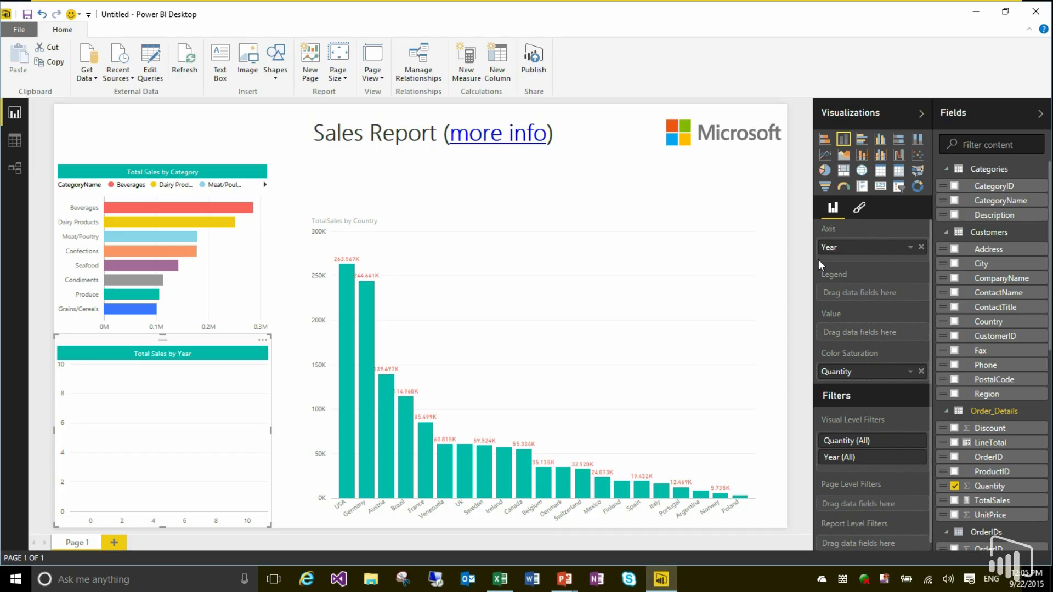
left_click(90, 58)
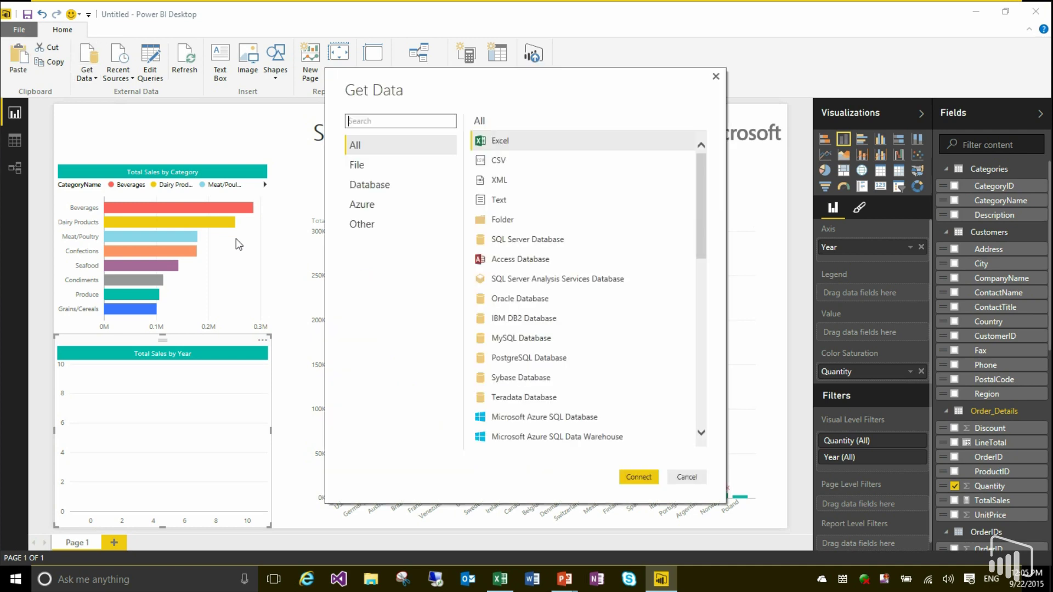
left_click(374, 226)
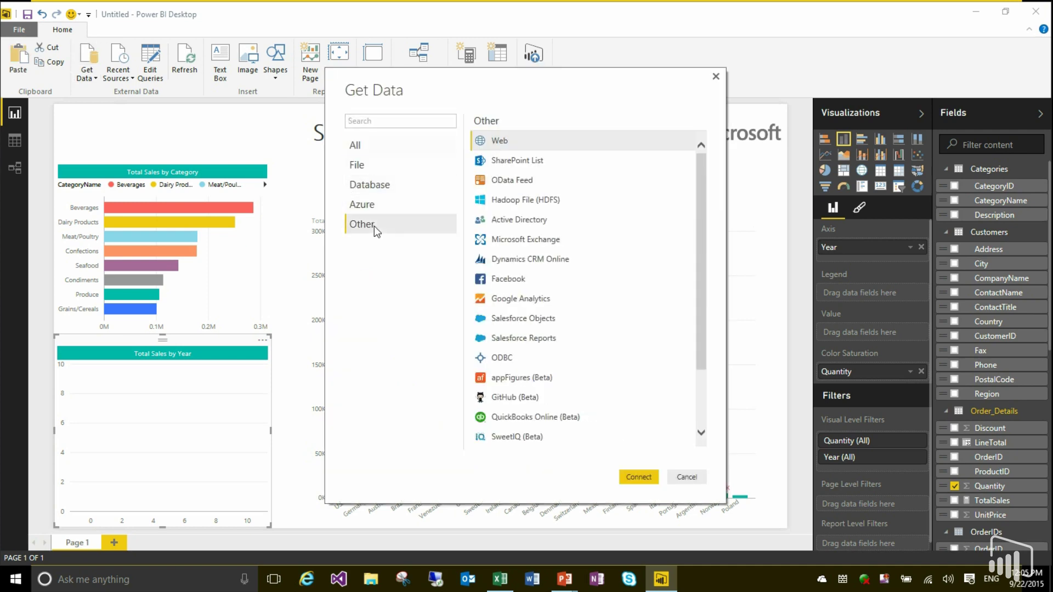
left_click_drag(700, 220, 701, 317)
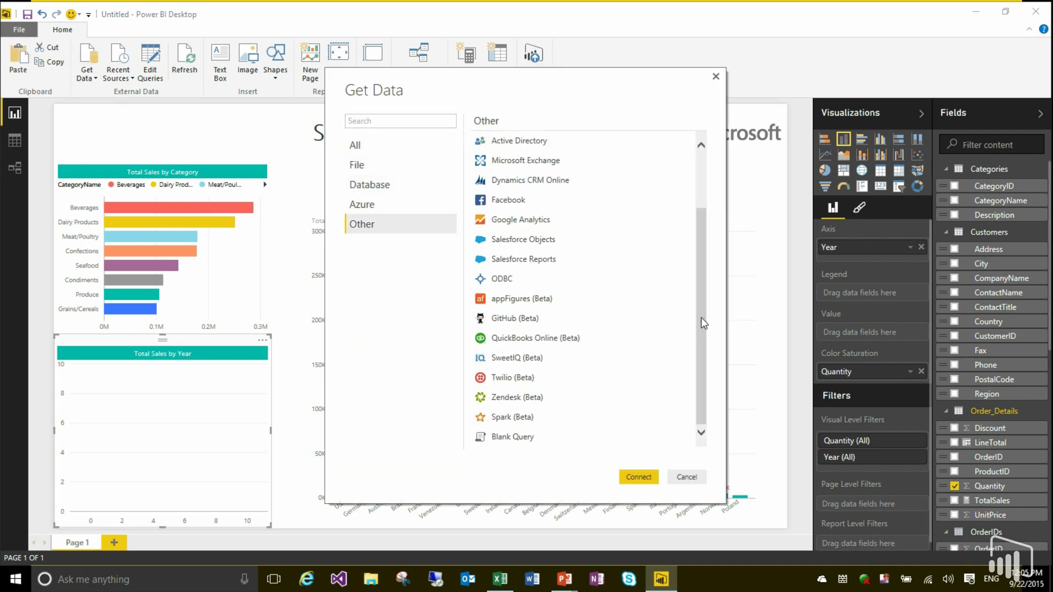
left_click(530, 419)
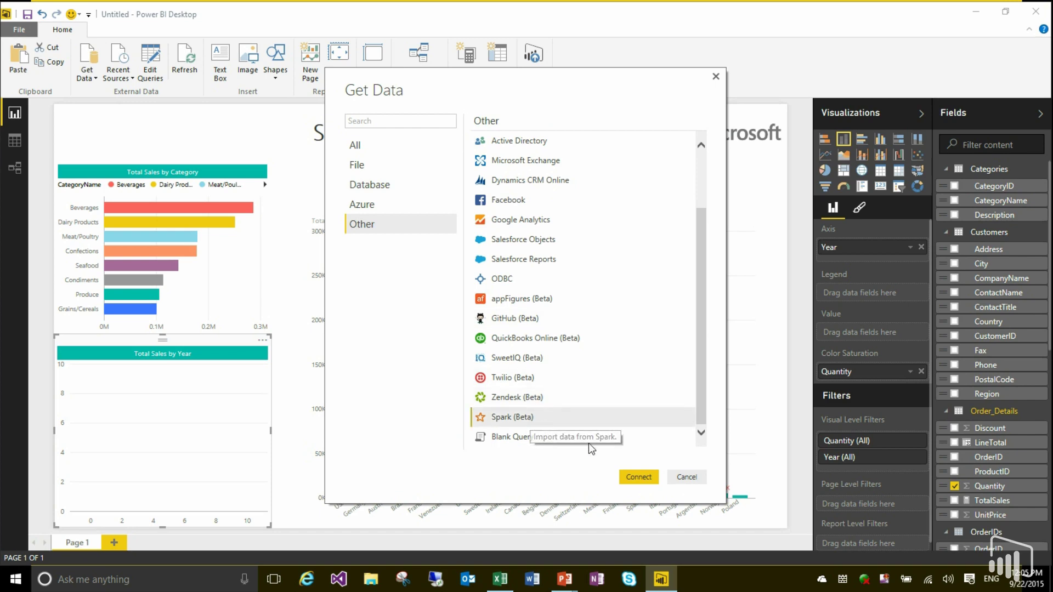
left_click(634, 476)
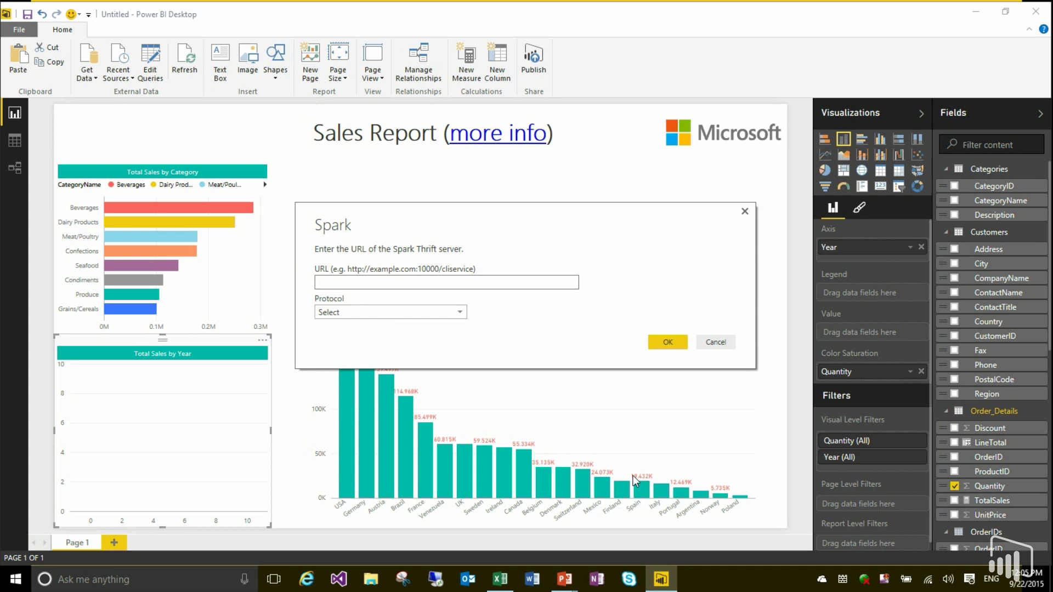
Step: Check the protocol options for the Spark connection, then cancel it and switch to the PowerPoint slideshow
left_click(458, 314)
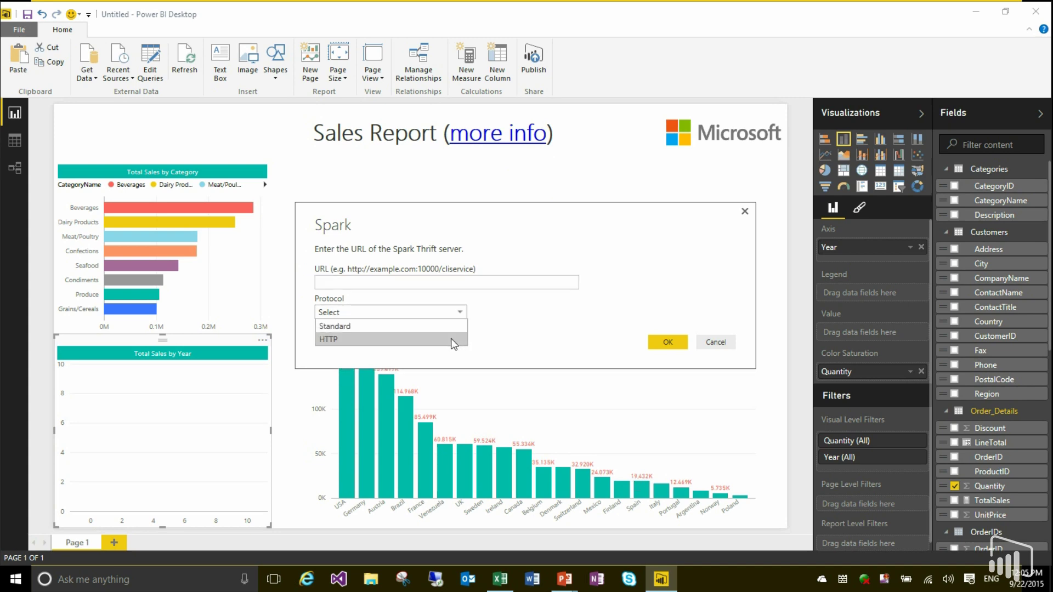
left_click(564, 329)
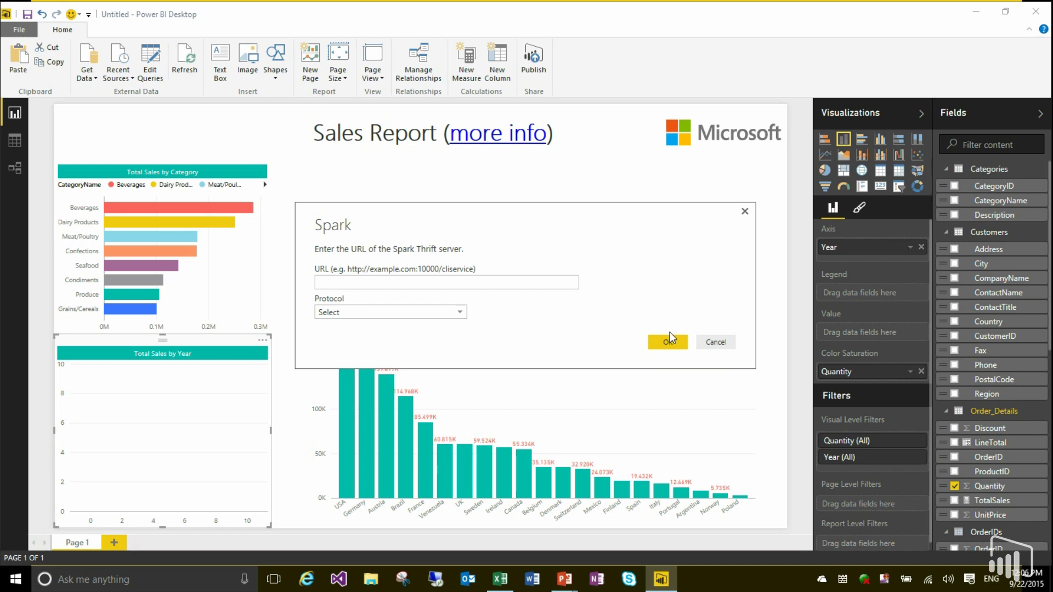
left_click(714, 342)
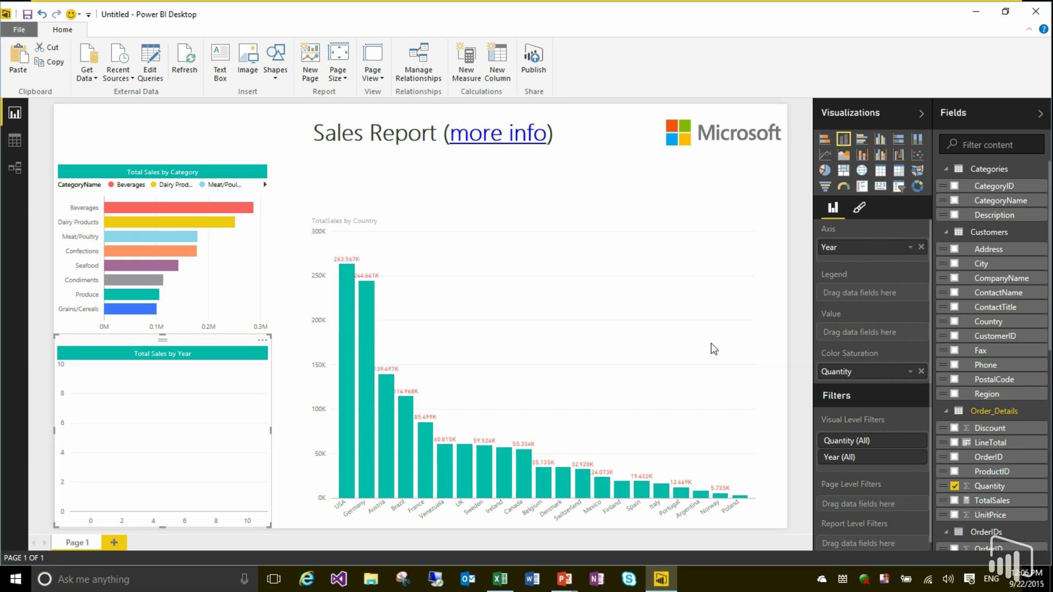
key("alt+Tab")
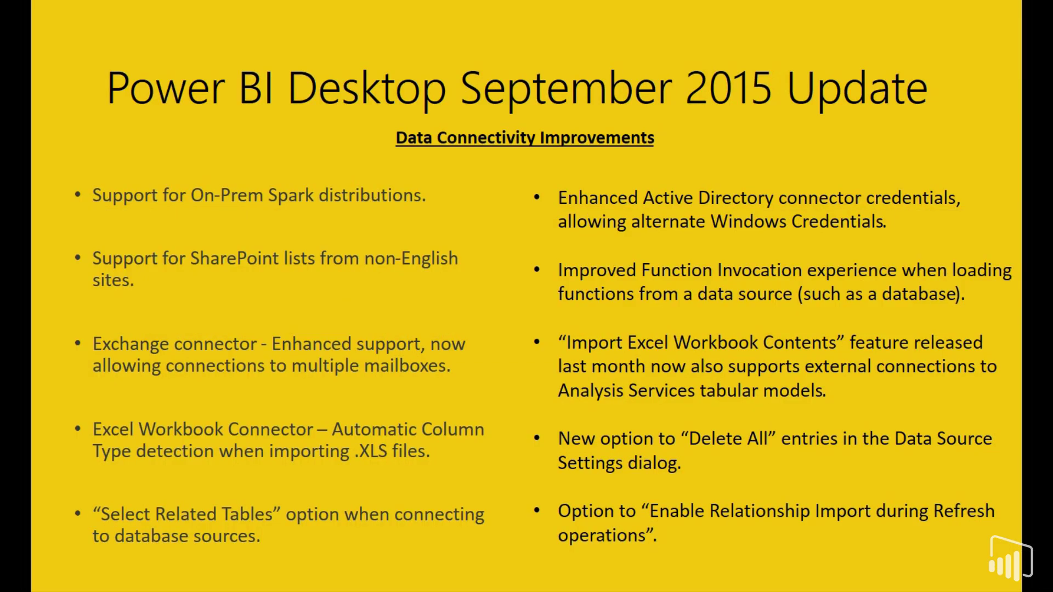
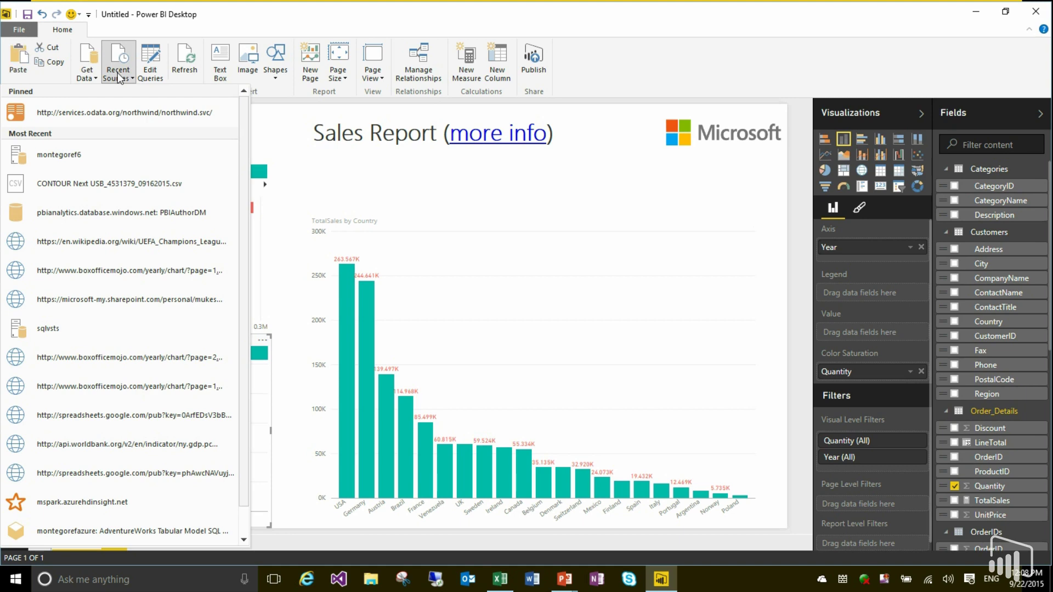
Step: In Power BI Desktop, connect to the recent source montegoref6 and select the Products table of the M_Northwind_ODataWeb database
left_click(111, 155)
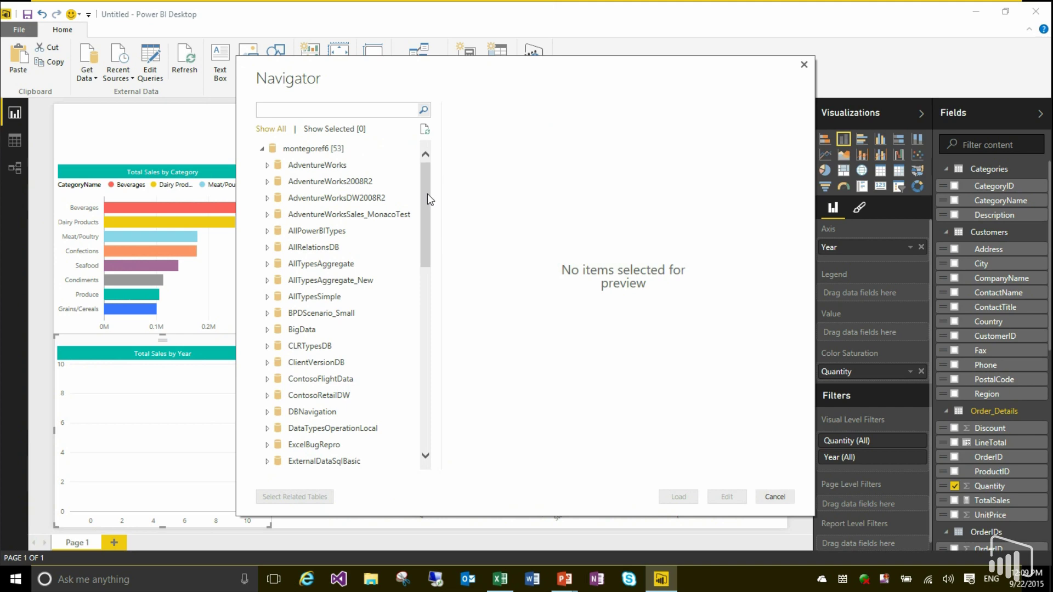
left_click_drag(427, 193, 423, 287)
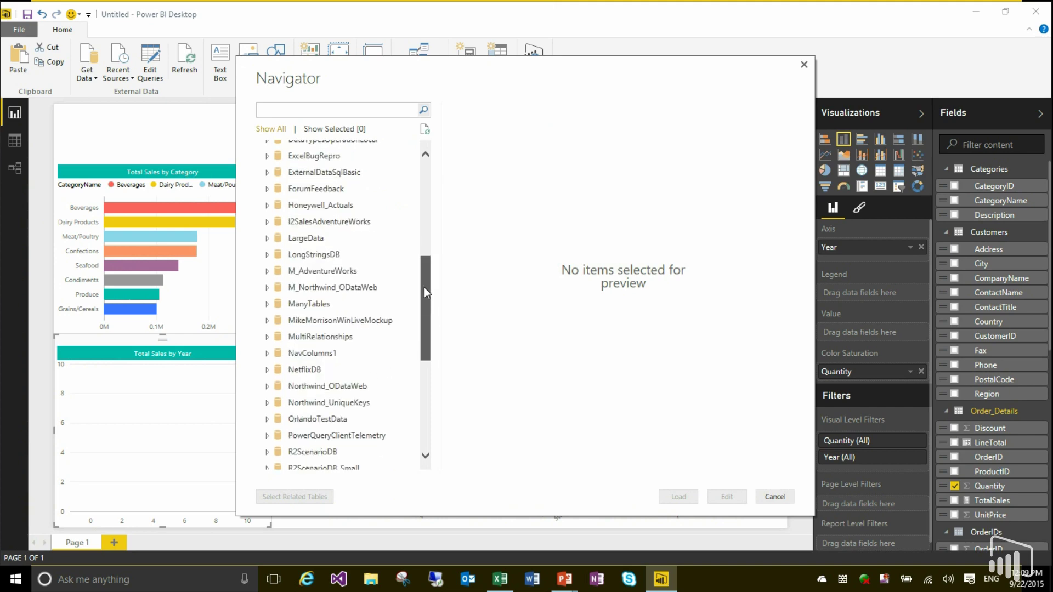
left_click(269, 293)
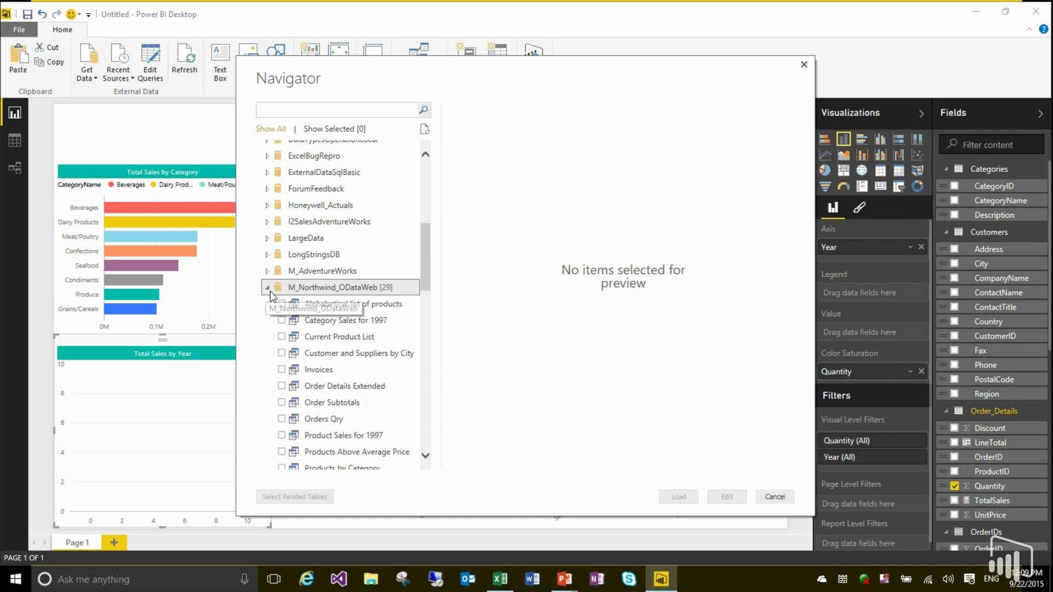
left_click_drag(423, 272, 422, 344)
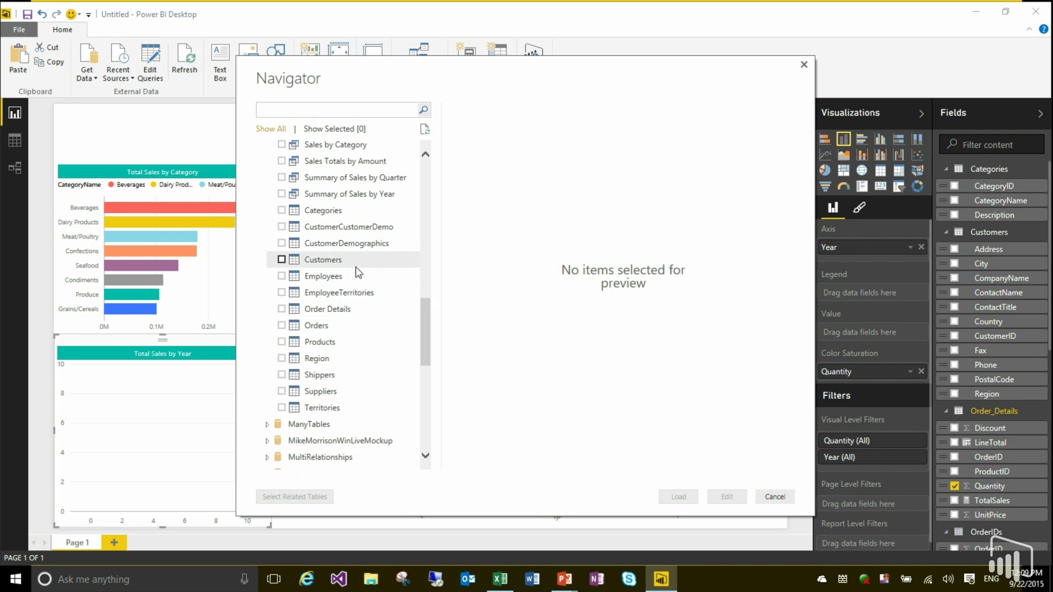
left_click(281, 342)
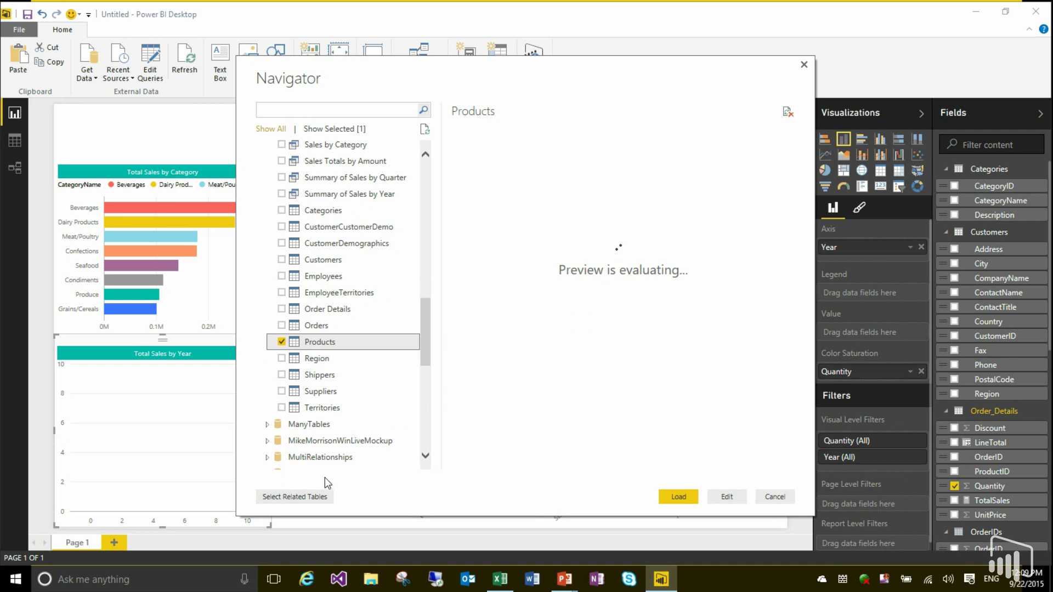
Step: Add the related tables to the selection three times in succession, then cancel the import
left_click(311, 496)
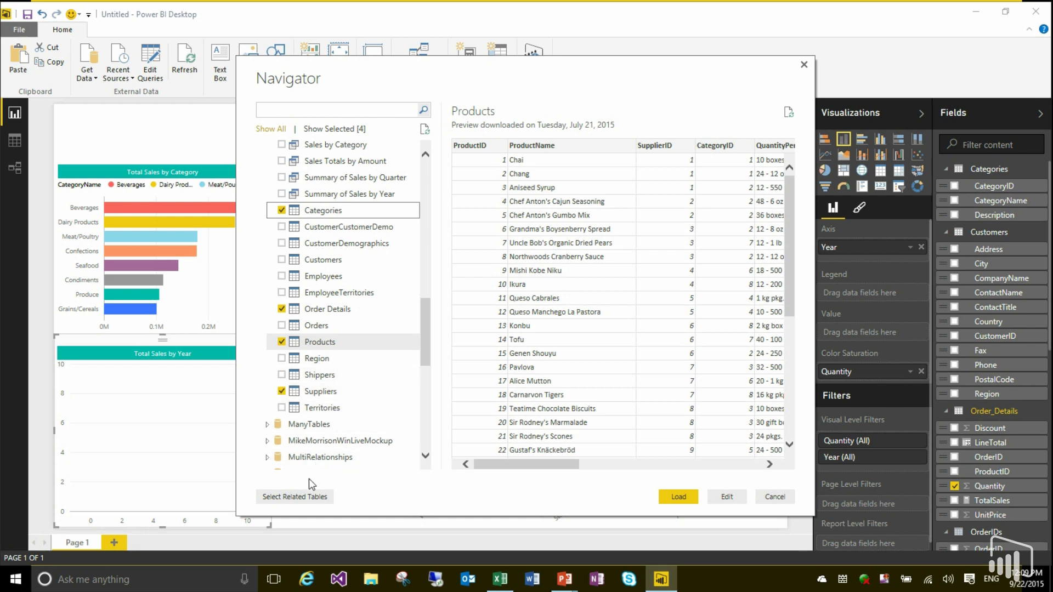
left_click(306, 497)
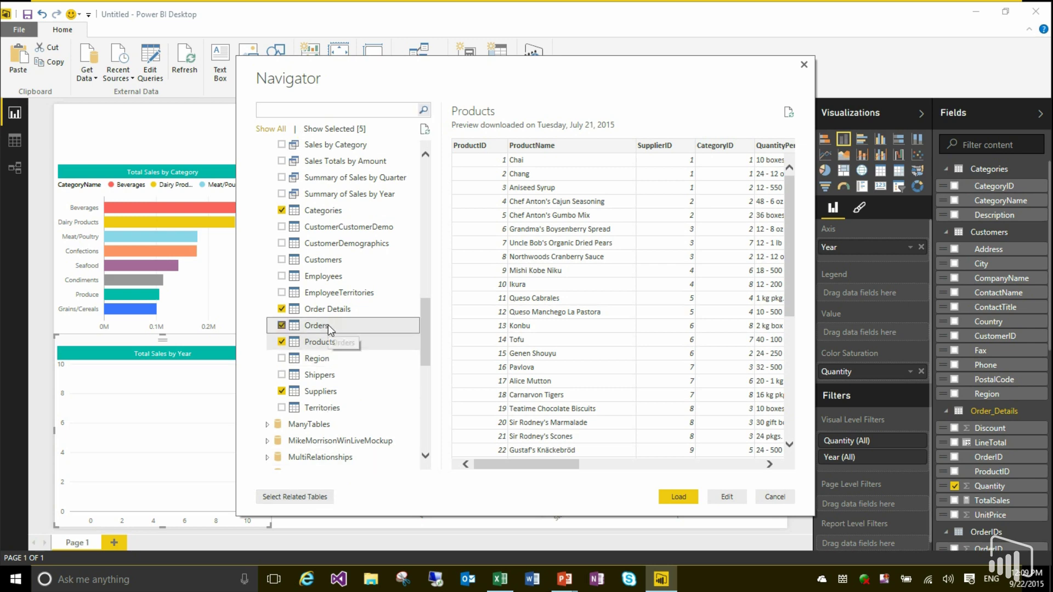
left_click(299, 496)
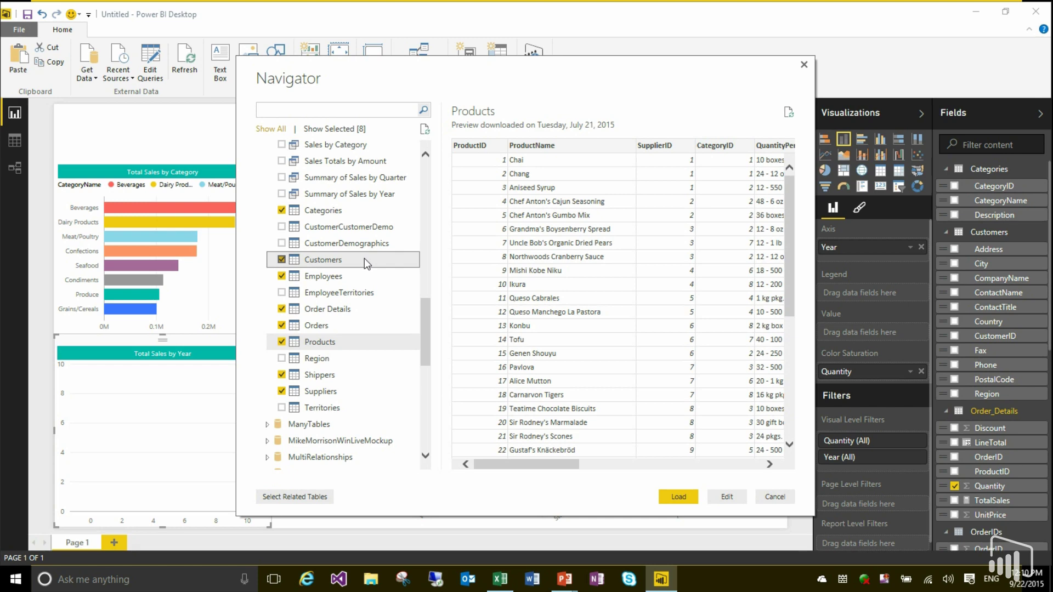
left_click(773, 497)
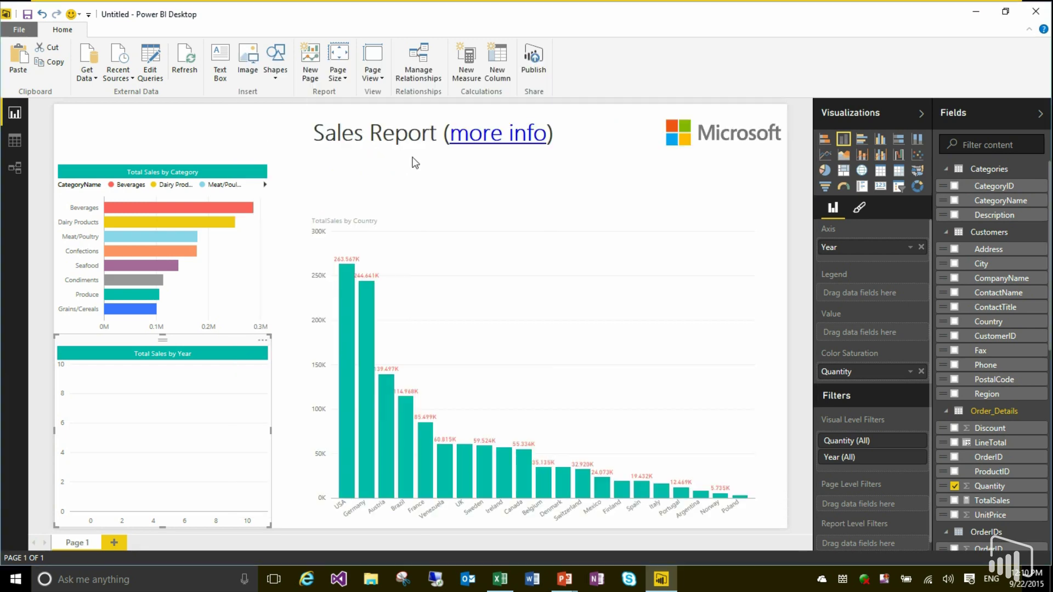
Step: Review the available Database connectors for a new data connection, cancel, and switch to the PowerPoint slideshow
left_click(90, 58)
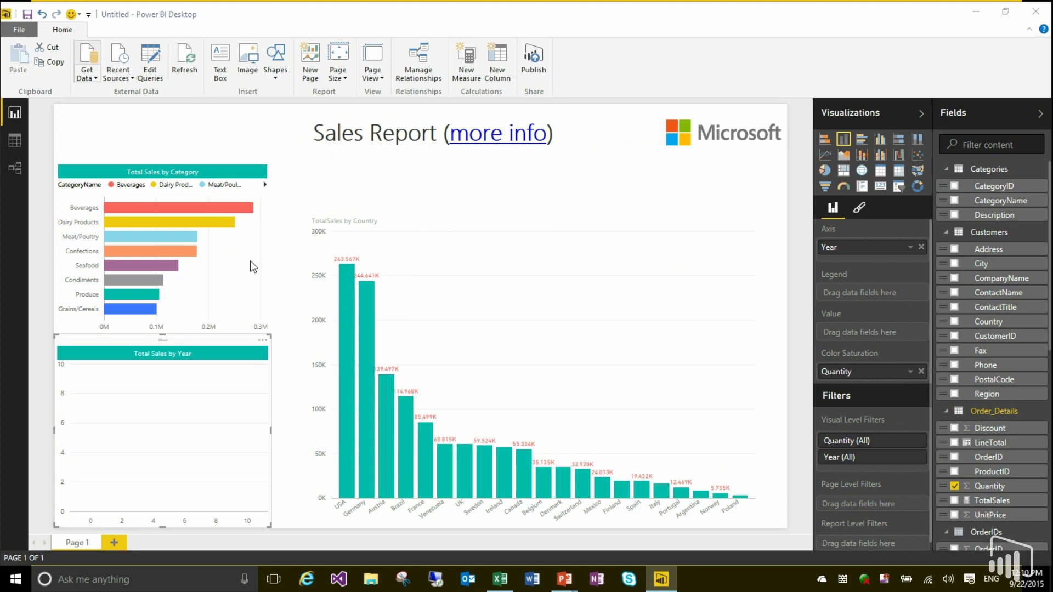
left_click(387, 189)
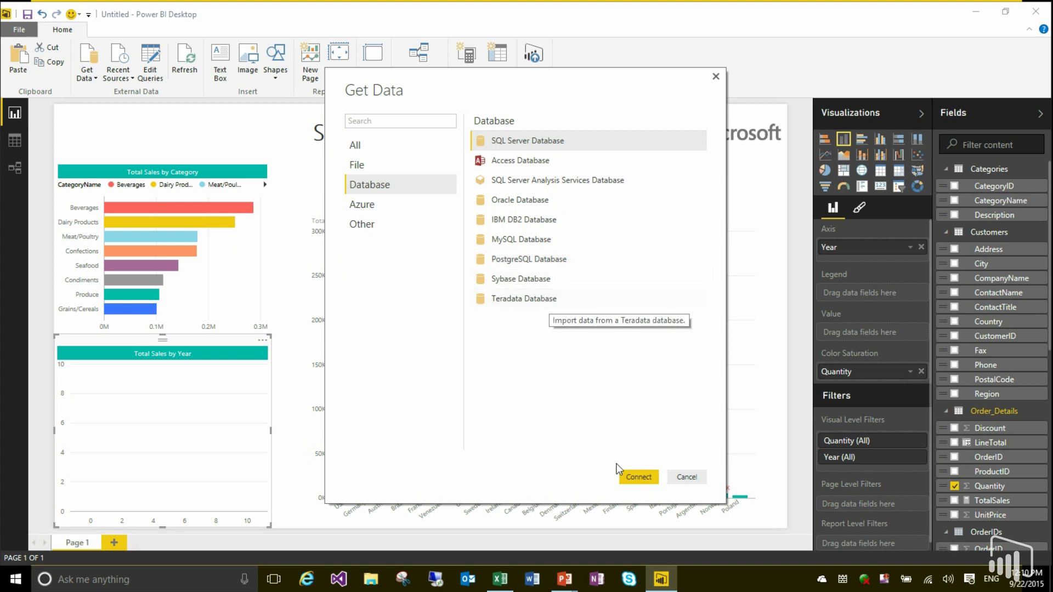
left_click(693, 478)
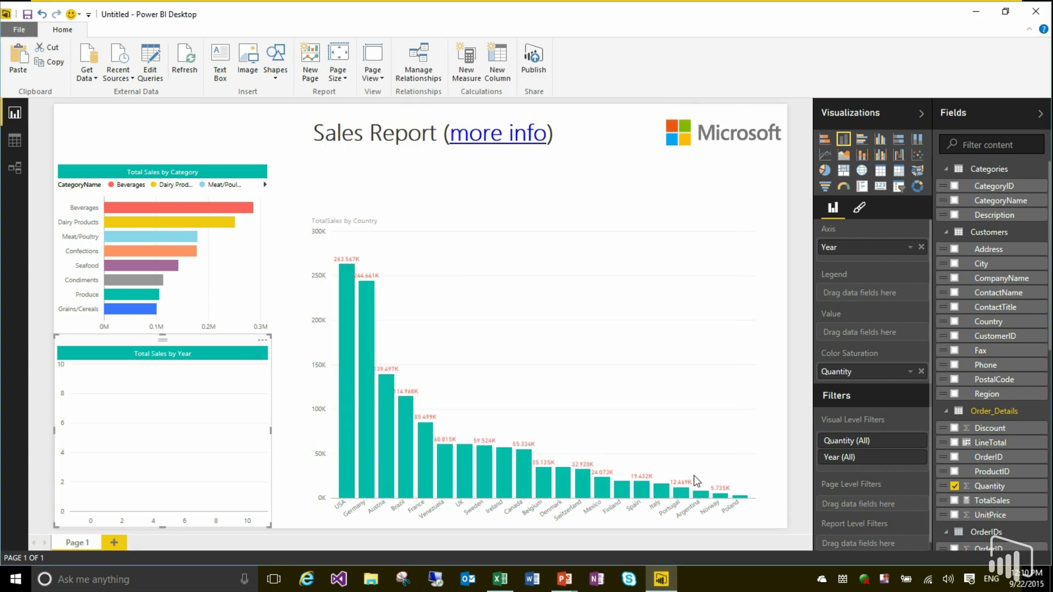
key("alt+Tab")
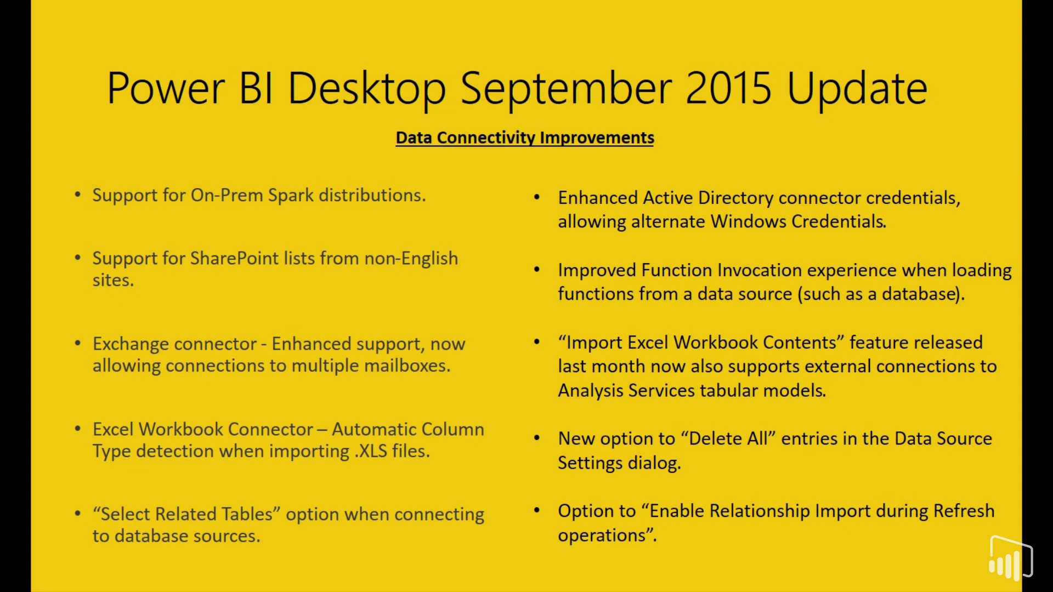
Step: Return to Power BI Desktop and start an Active Directory connection to the domain mycustomdomain
key("alt+Tab")
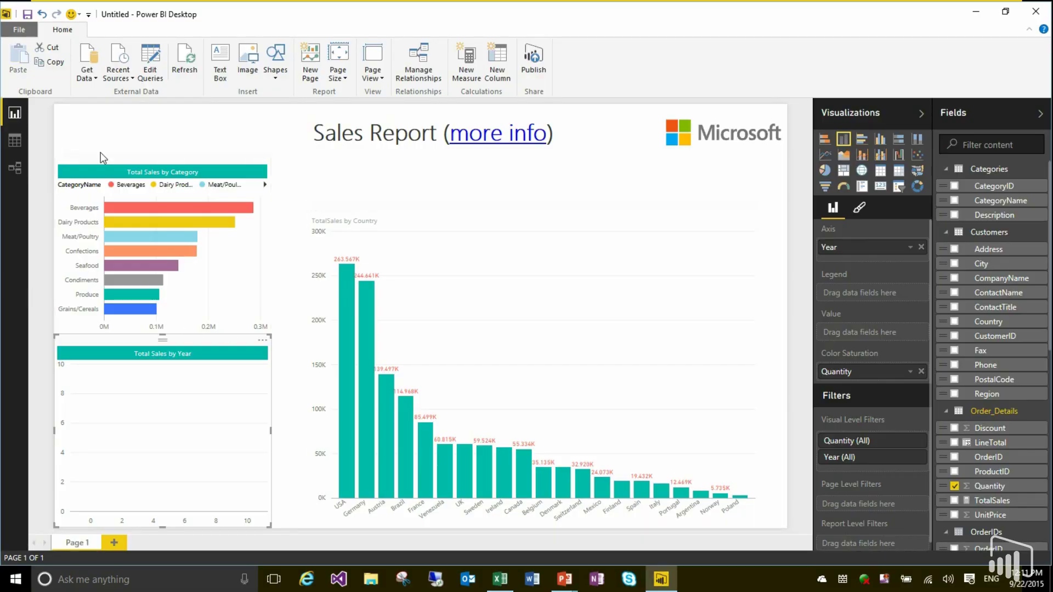
left_click(87, 55)
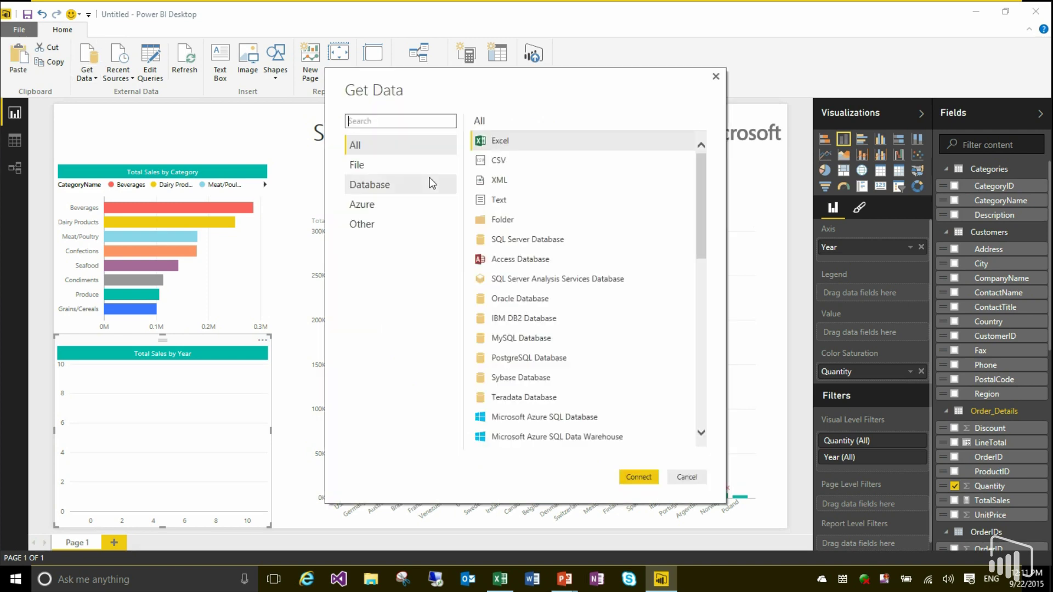
type("active")
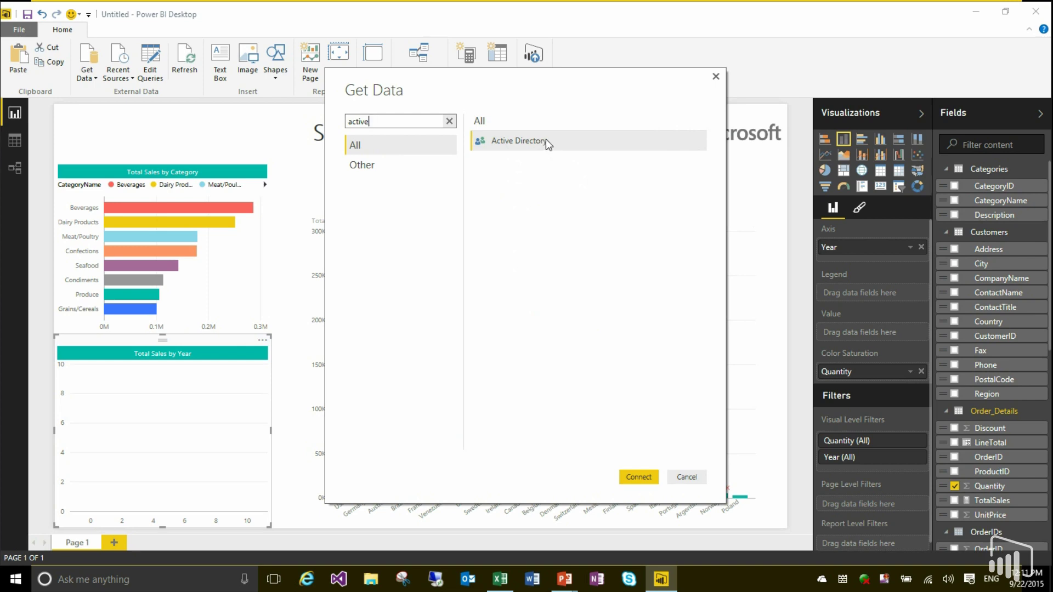
key("Escape")
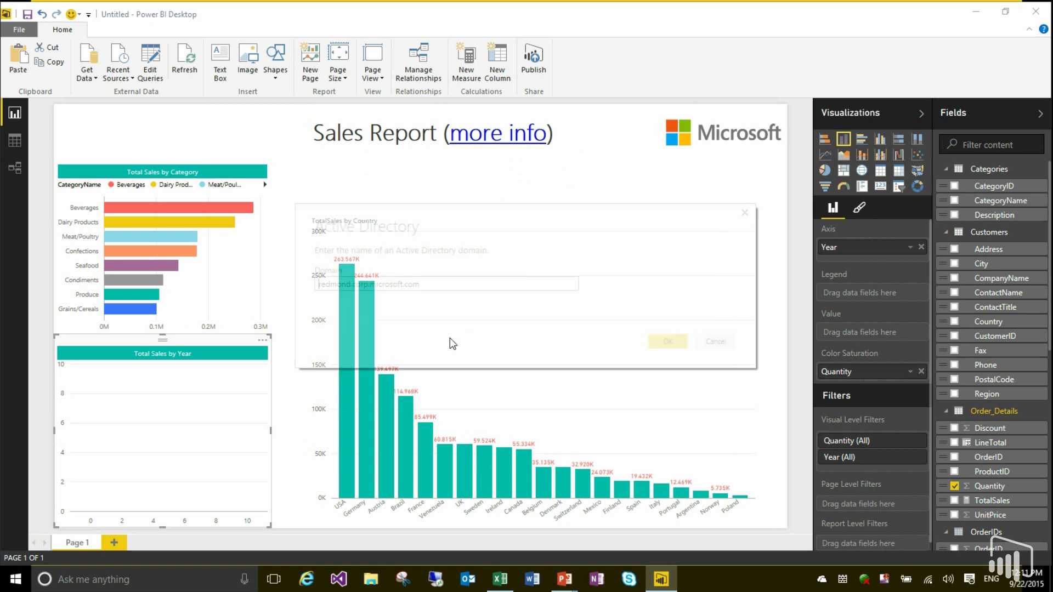
key("ctrl+a")
key("BackSpace")
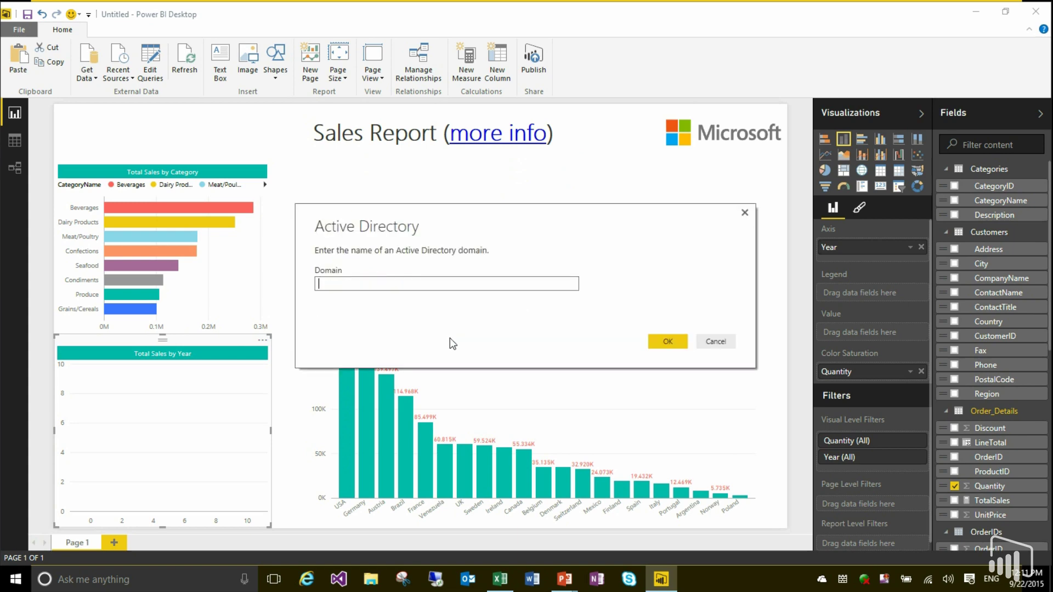
type("myCustomDomain")
left_click(663, 342)
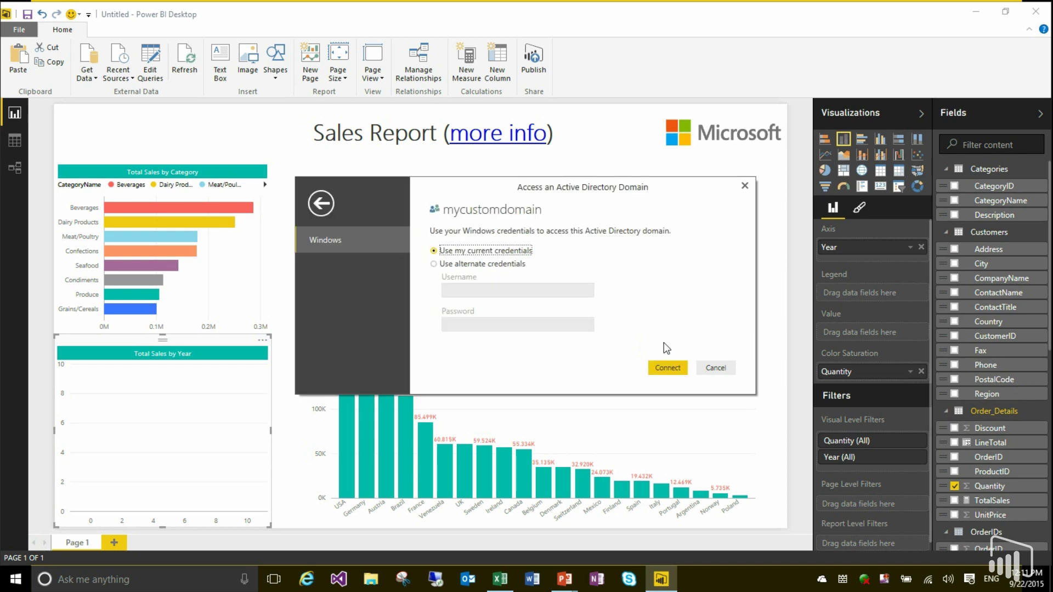
Step: Choose alternate credentials for the Active Directory domain, then cancel the connection and switch to the PowerPoint slideshow
left_click(482, 263)
left_click(473, 287)
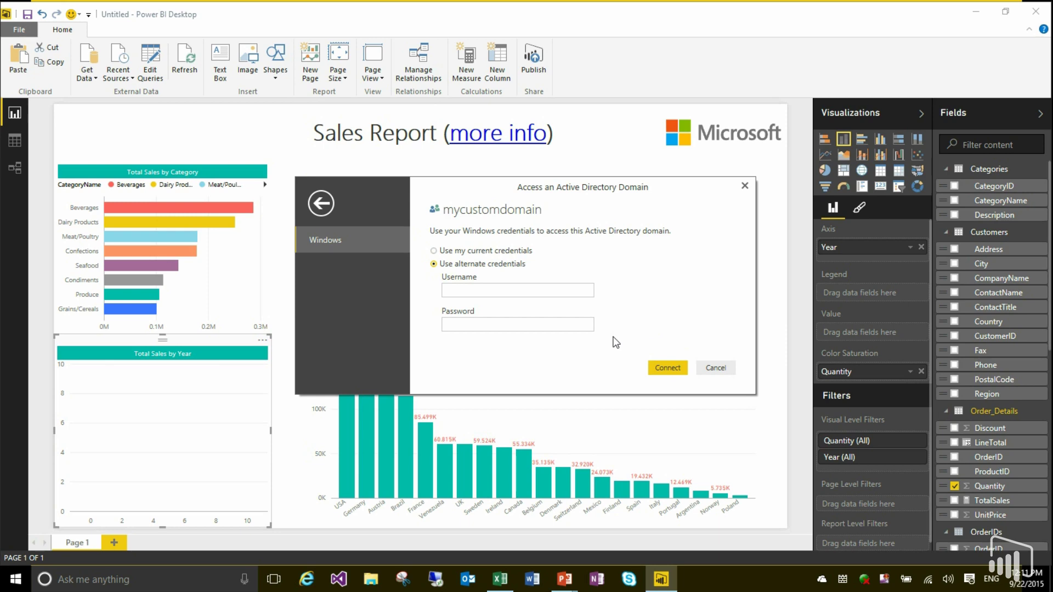
left_click(723, 368)
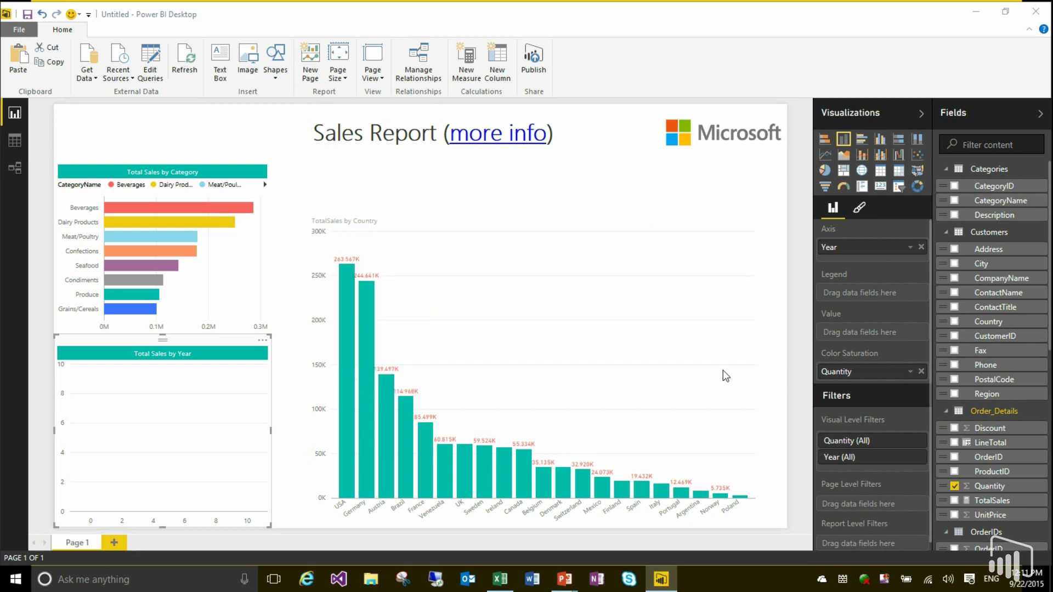
key("alt+Tab")
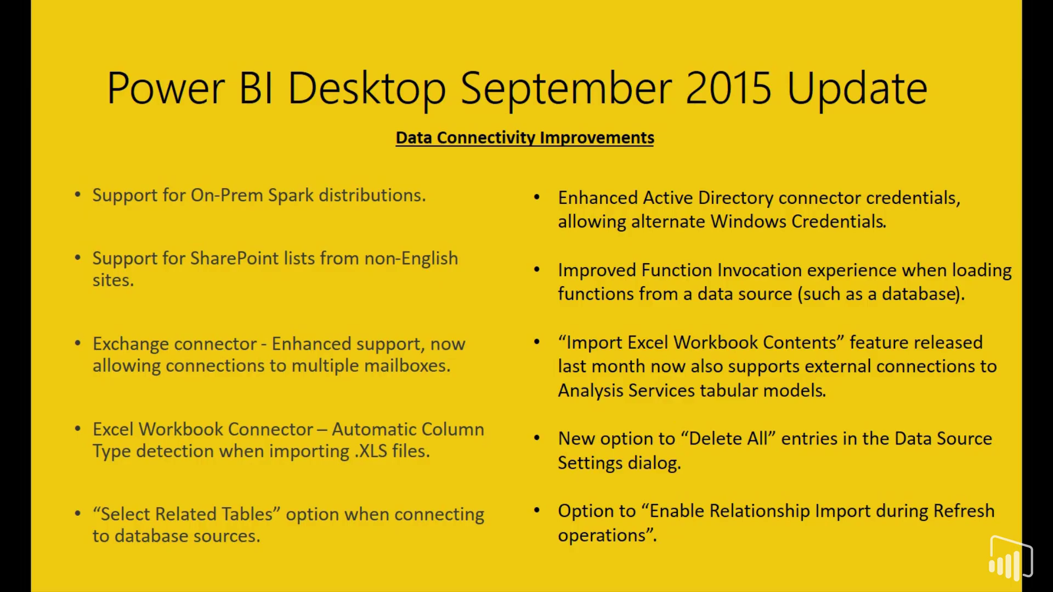
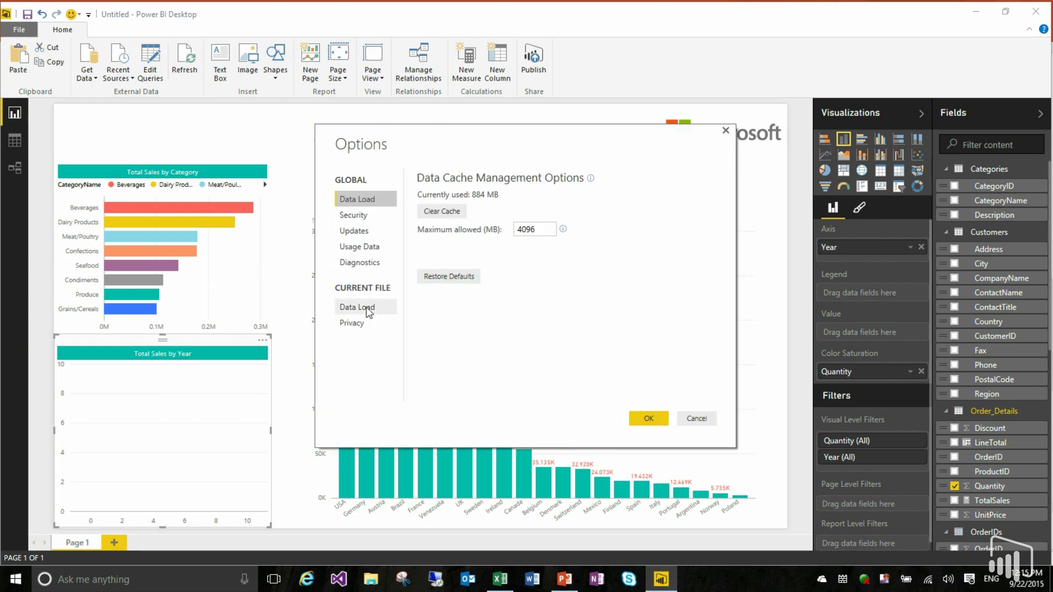
Step: Examine the current file's Data Load options, especially updating relationships when refreshing queries, and close the options without changes
left_click(366, 308)
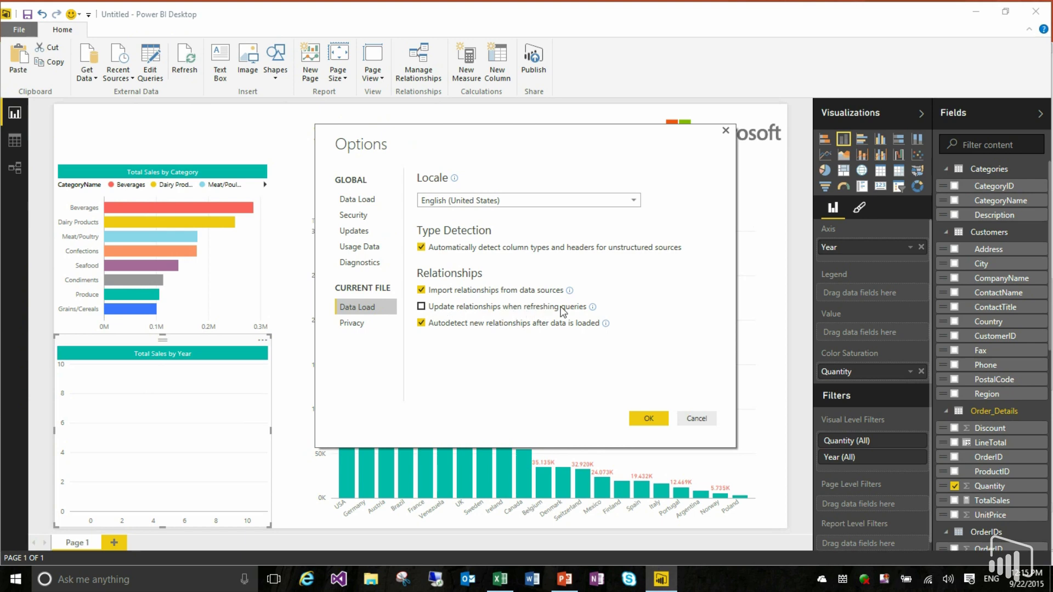
mouse_move(594, 311)
left_click(697, 420)
Step: Switch to PowerPoint and advance to the Data Transformations & Query Editor Improvements slide
key("alt+Tab")
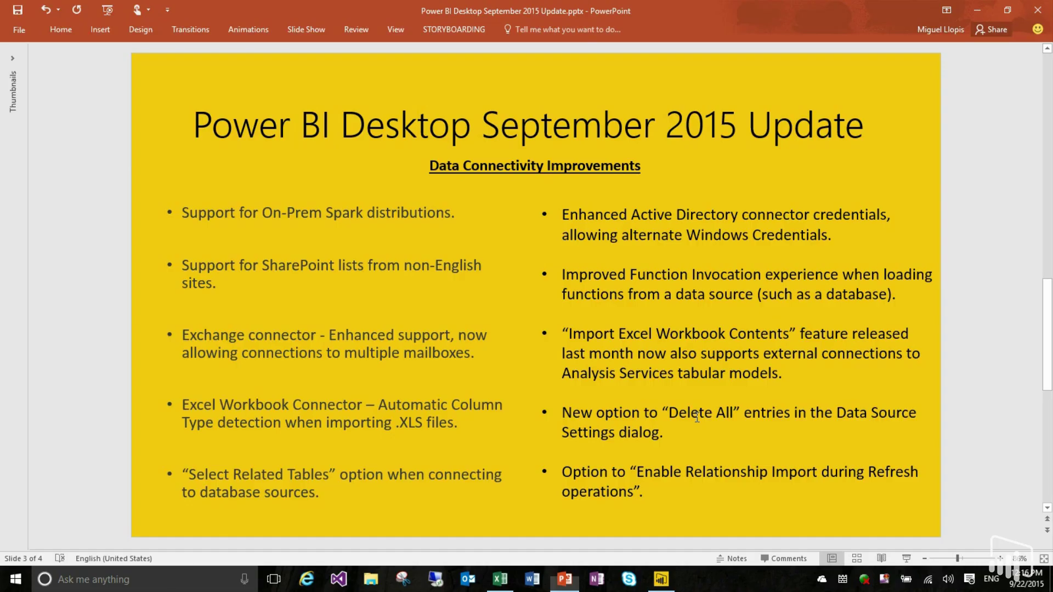
scroll(697, 417, "down", 1)
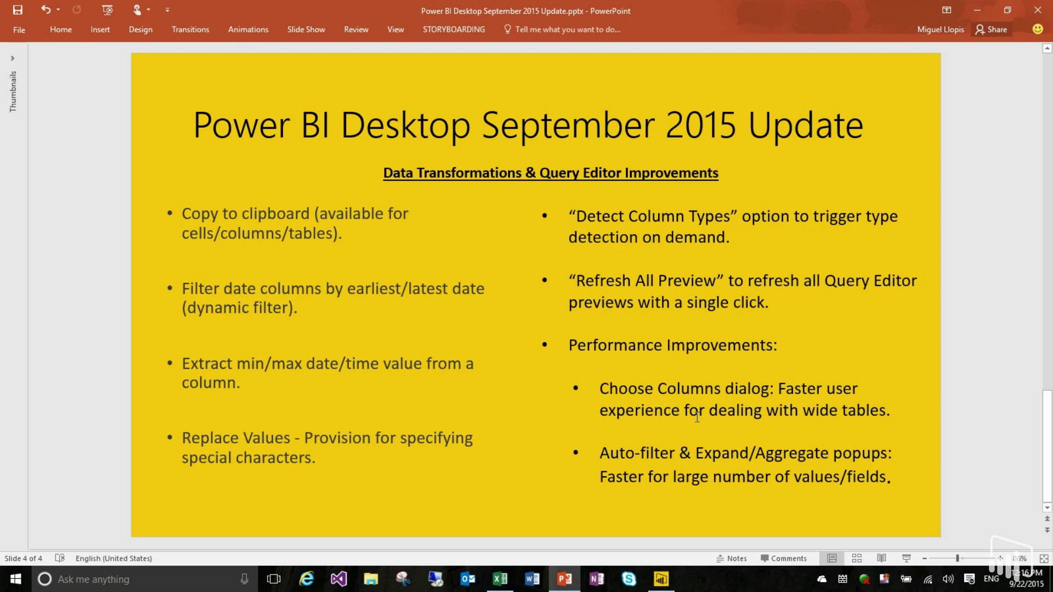
Step: Switch to Power BI Desktop, open the Query Editor and display the Order_Details query
key("alt+Tab")
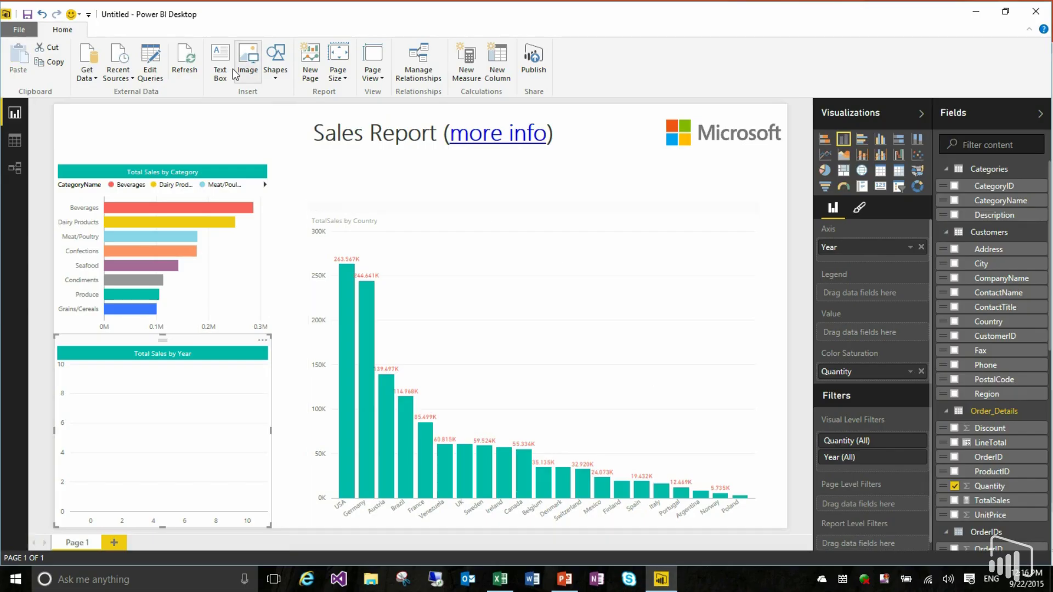
left_click(151, 63)
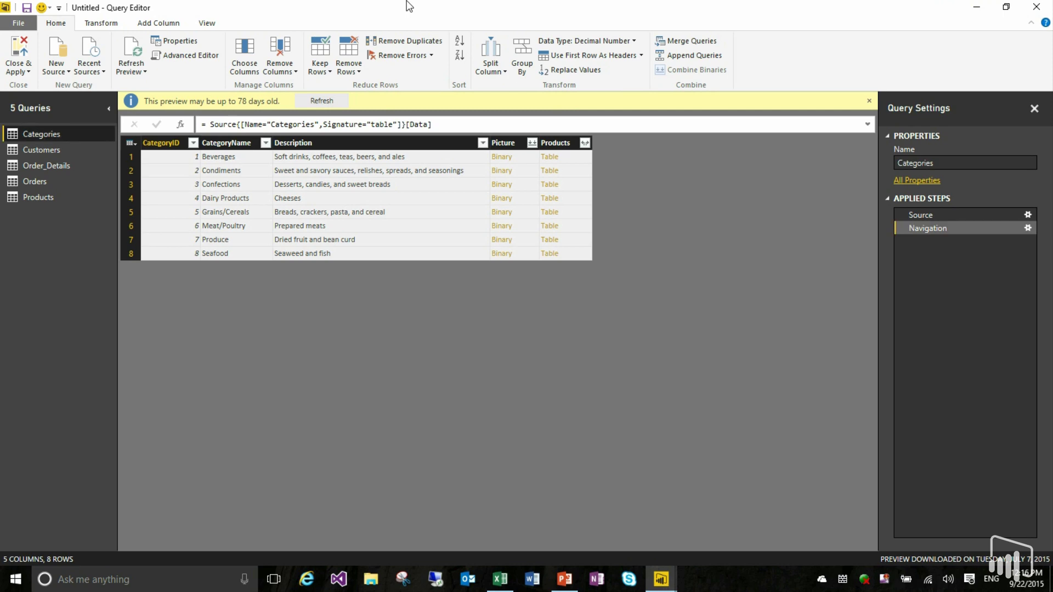
left_click(53, 166)
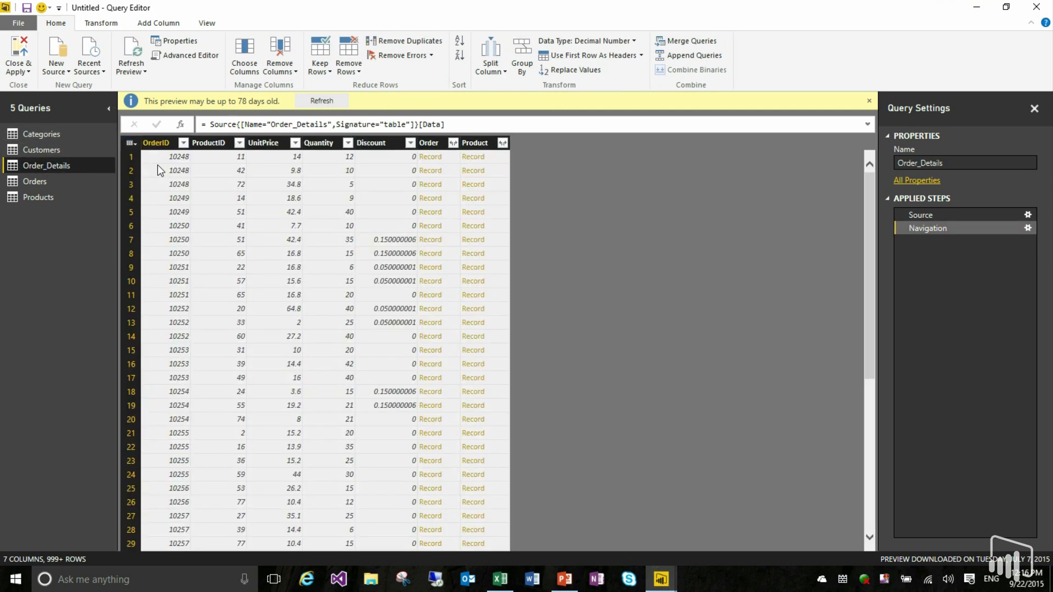
Step: Examine the copy commands offered for an OrderID cell, the OrderID column, the OrderID through UnitPrice columns, and the entire Order_Details table
right_click(170, 159)
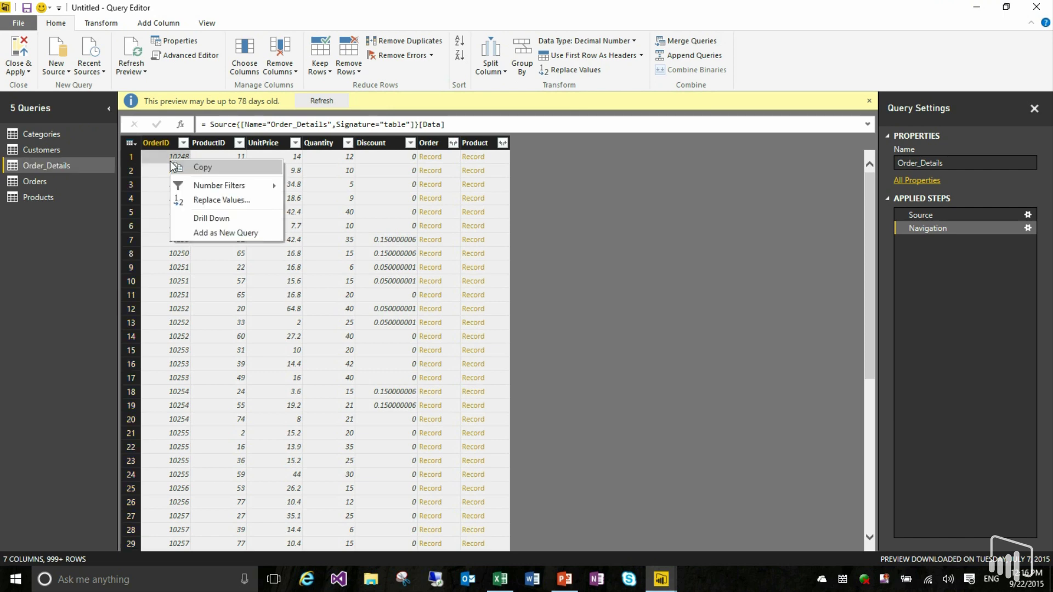
left_click(162, 141)
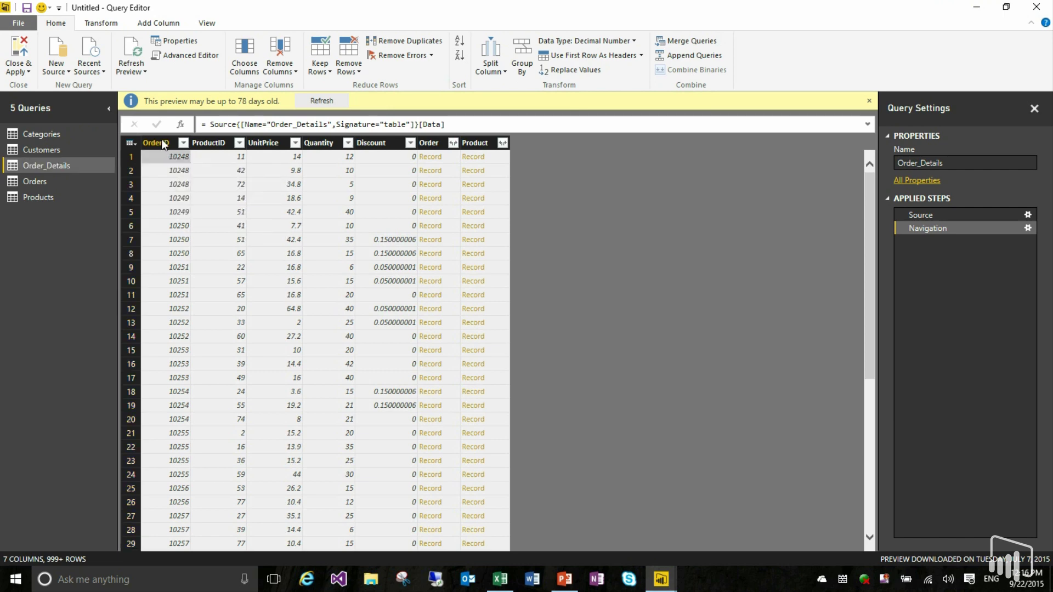
right_click(162, 141)
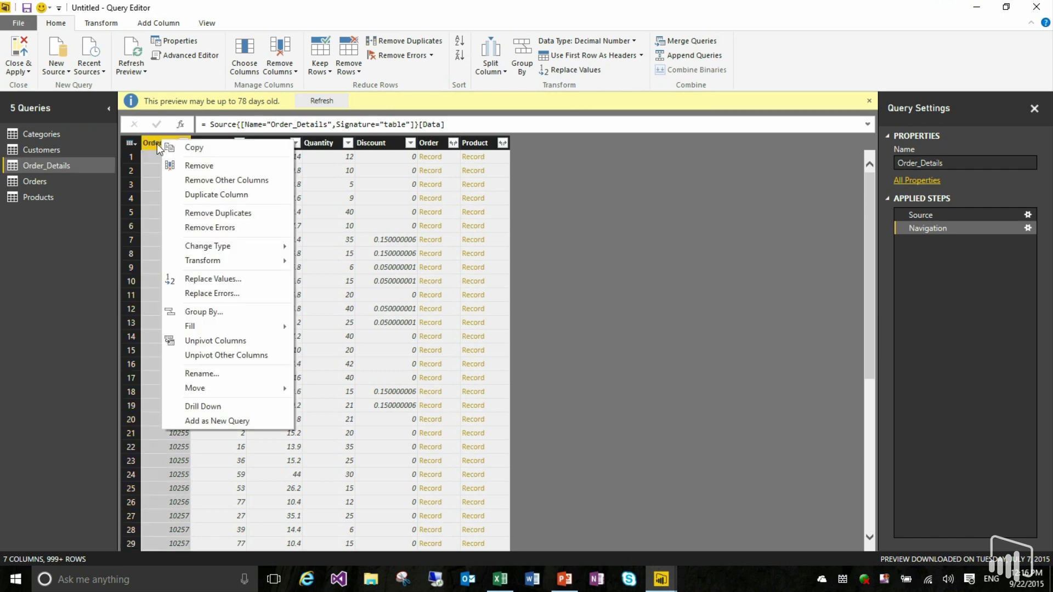
left_click(151, 144)
left_click(283, 160, "shift")
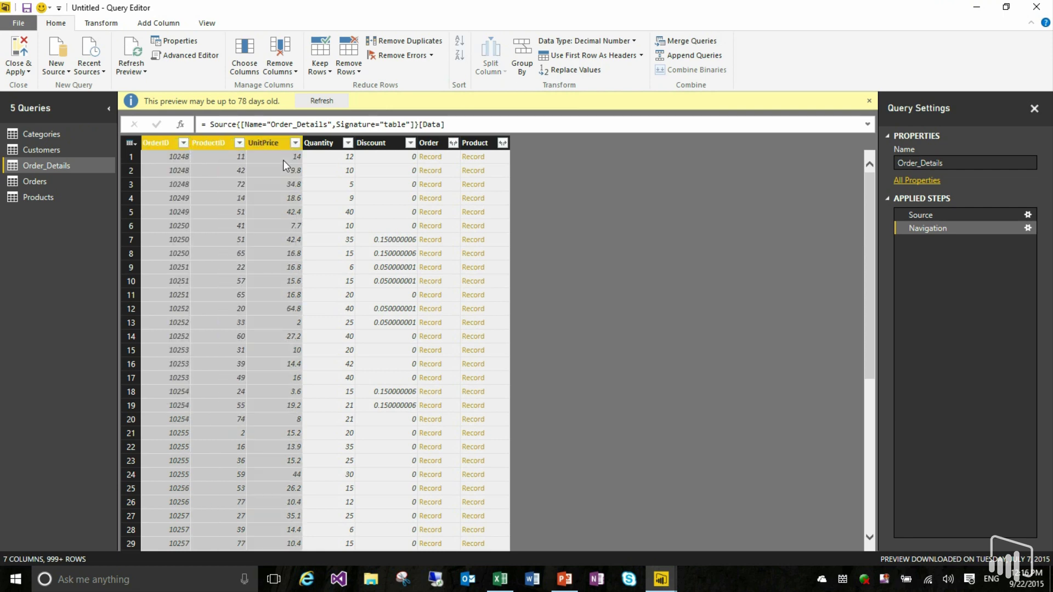
right_click(272, 143)
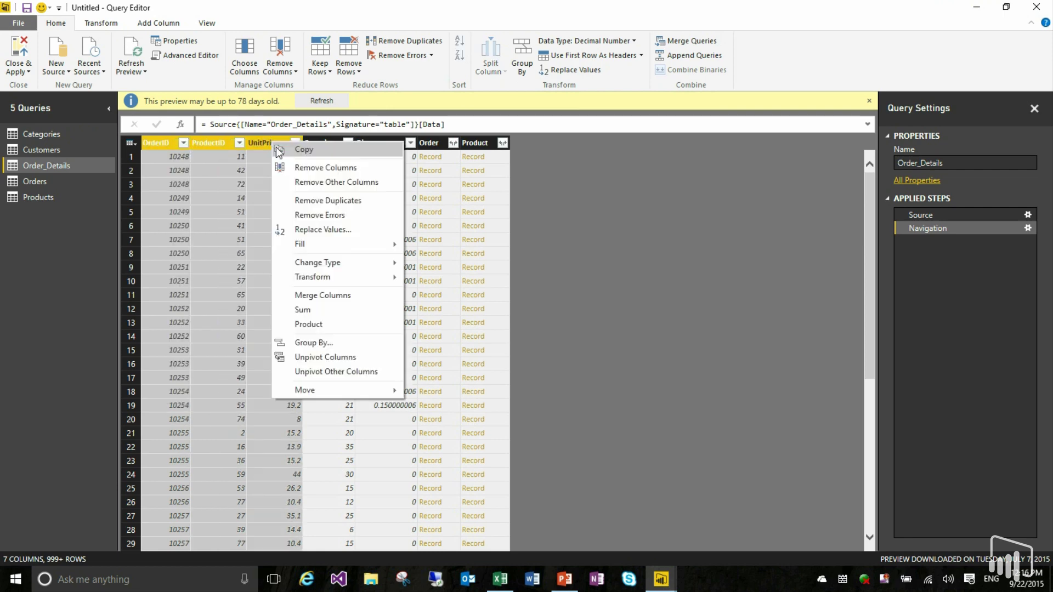
left_click(133, 144)
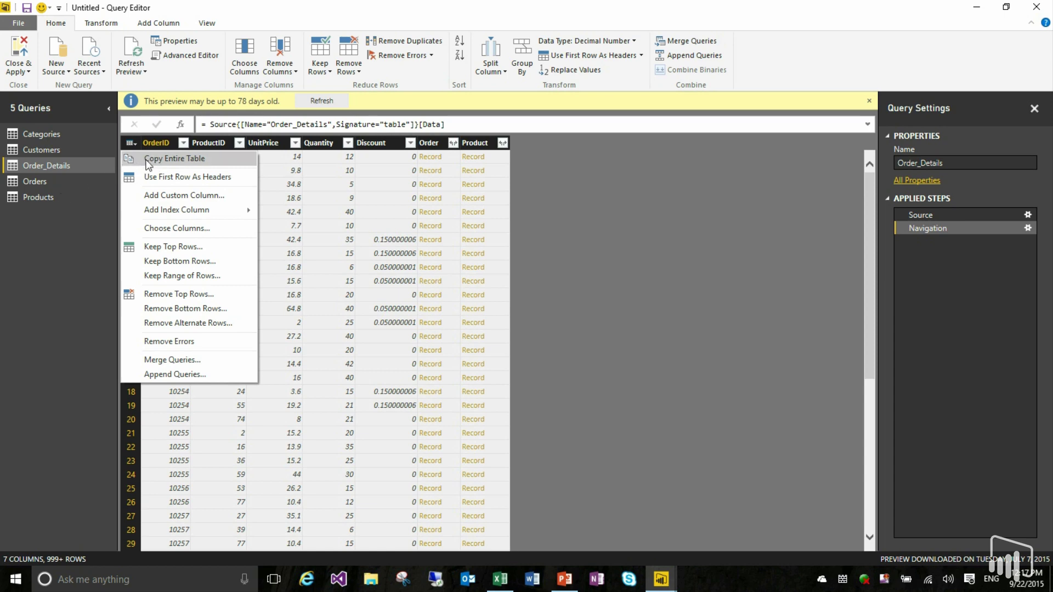
Step: Copy the OrderID, ProductID and UnitPrice columns of the Order_Details query to the clipboard
left_click(154, 140)
left_click(153, 140)
key("shift+Right")
key("shift+Right")
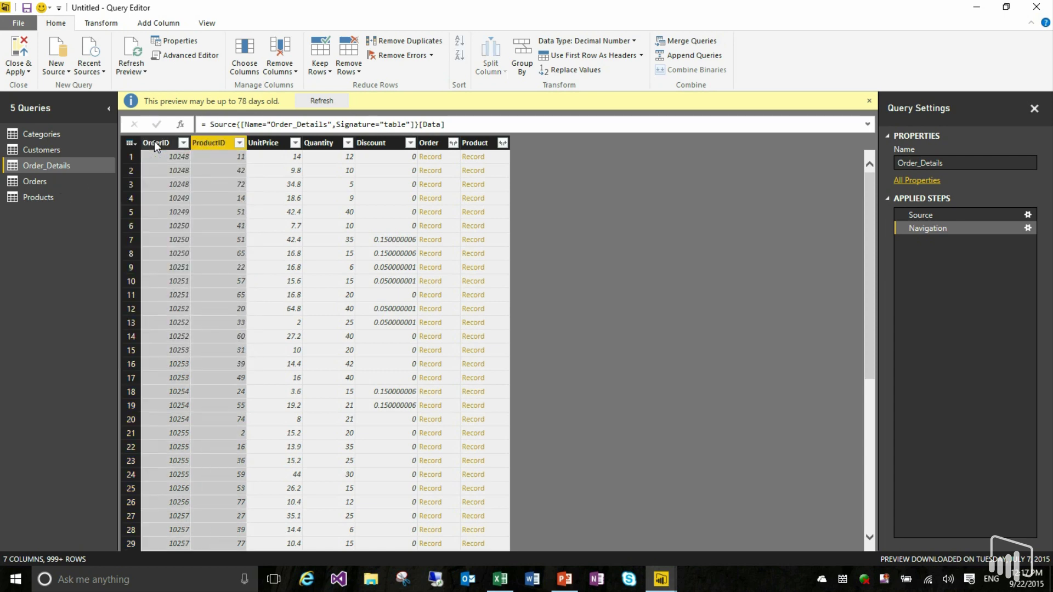
right_click(260, 140)
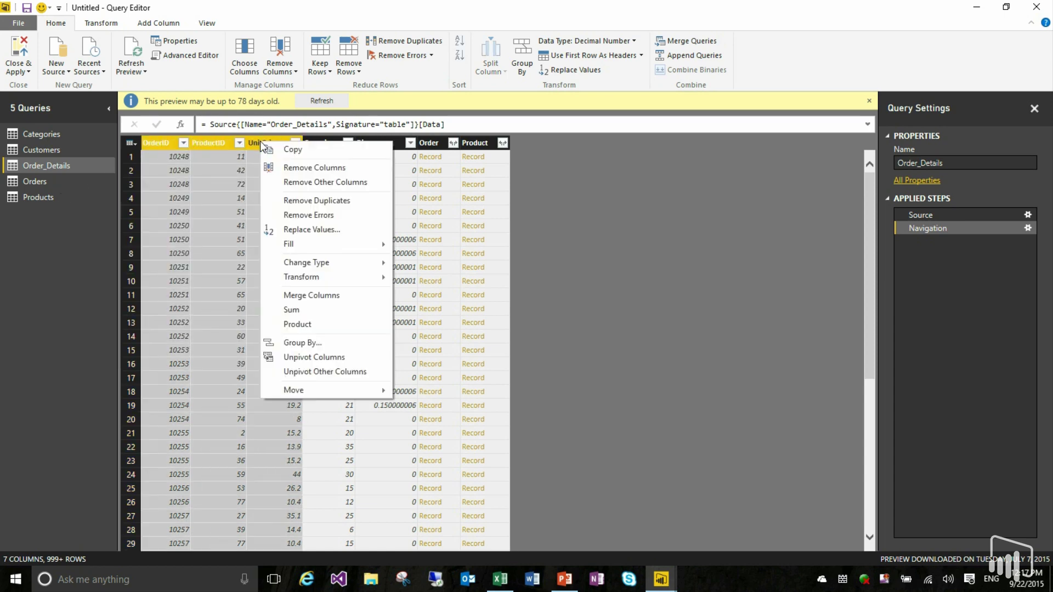
left_click(281, 150)
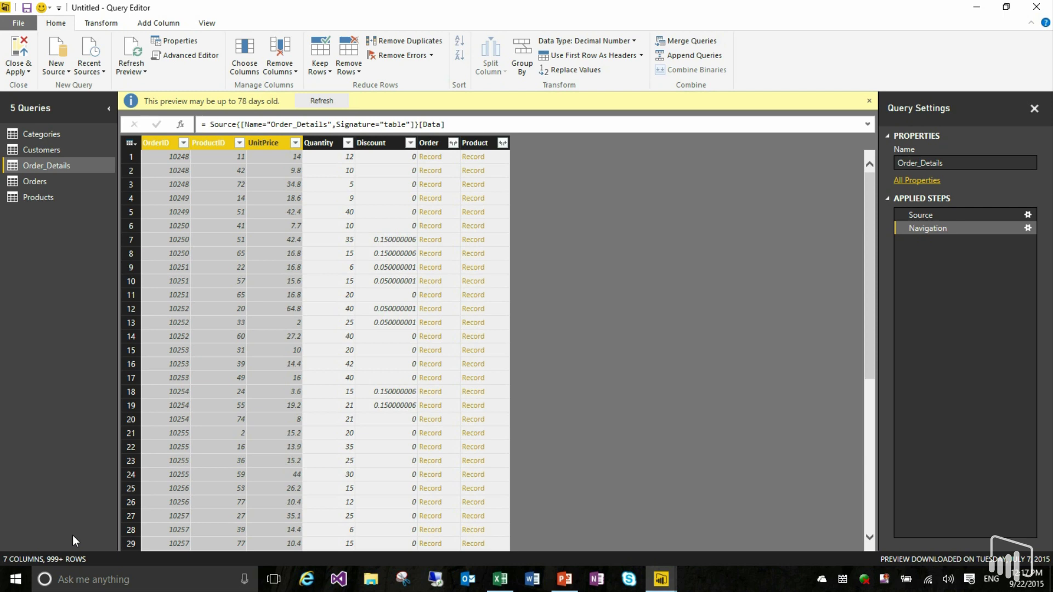
Step: Switch to the Book1 workbook in Excel and select the OrderID header cell A1
key("alt+Tab")
key("alt+Tab")
key("alt+Tab")
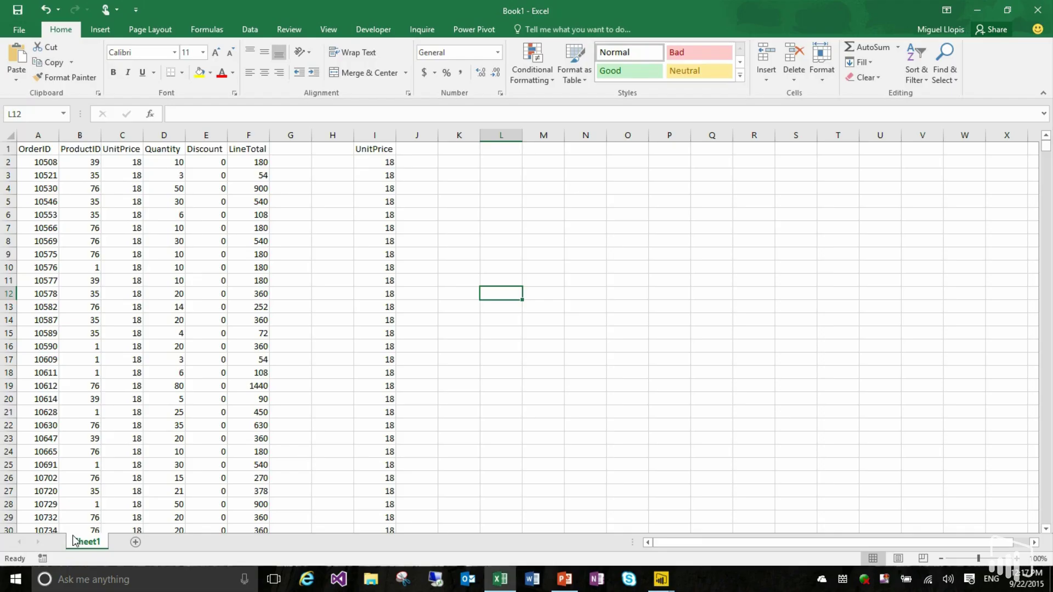
left_click(88, 149)
key("Left")
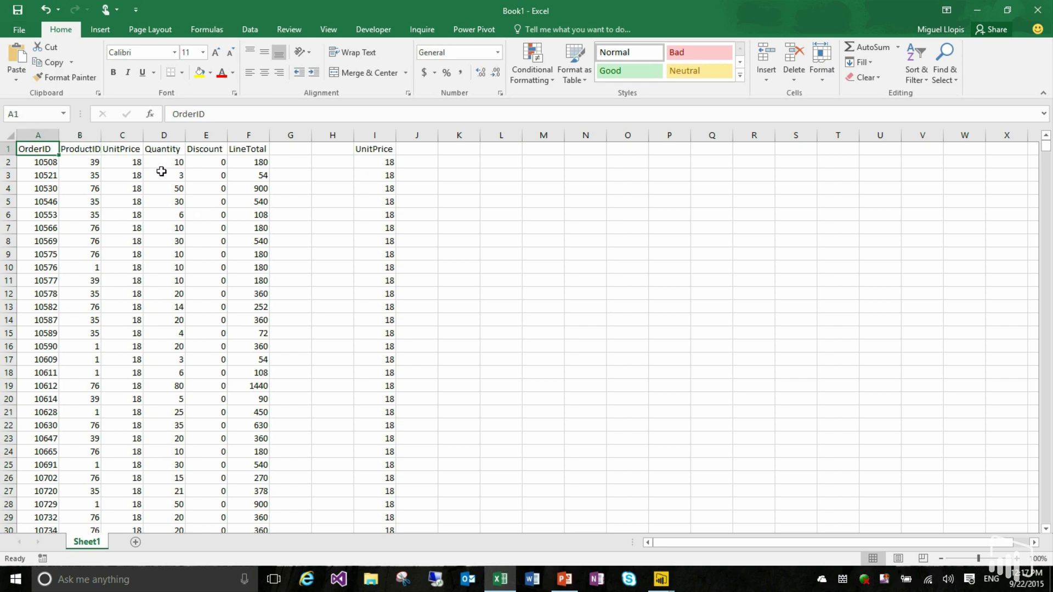
Step: Extend the selection from A1 down the OrderID column to examine how far the existing data reaches
key("shift+Down")
key("shift+Down")
key("shift+Down")
key("shift+Down")
key("shift+Down")
key("shift+Down")
key("shift+Down")
key("shift+Down")
key("shift+Down")
key("shift+Down")
key("shift+Down")
key("shift+Down")
key("shift+Down")
key("shift+Down")
key("shift+Down")
key("shift+Down")
key("shift+Down")
key("shift+Down")
key("shift+Down")
key("shift+Down")
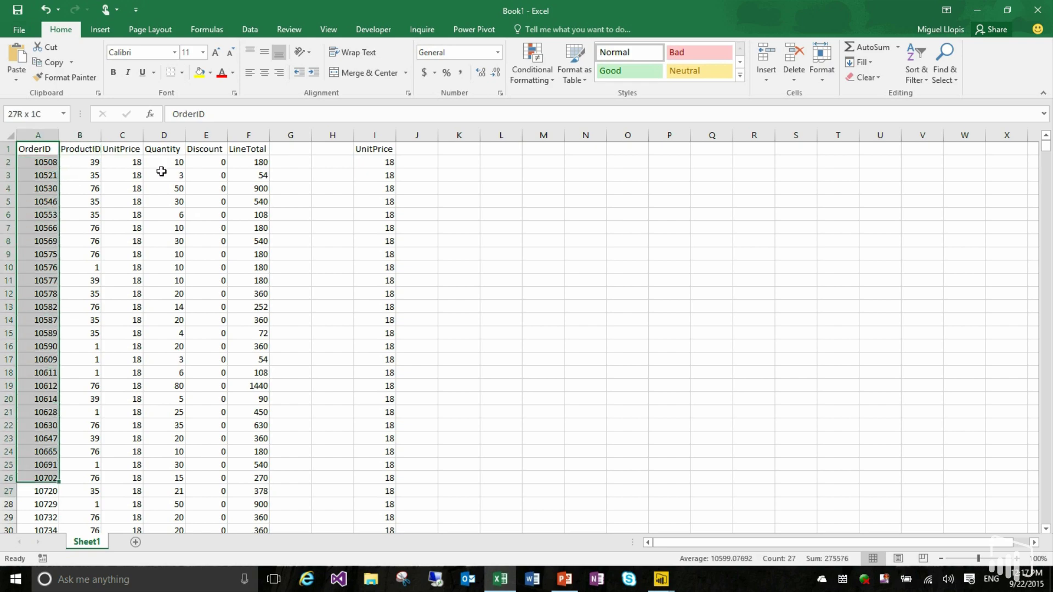
key("shift+Down")
key("shift+Down")
key("shift+Down")
key("shift+Down")
key("shift+Down")
key("shift+Down")
key("shift+Down")
key("shift+Down")
key("shift+Down")
key("shift+Down")
key("shift+Down")
key("shift+Down")
key("shift+Down")
key("shift+Down")
key("shift+Down")
key("shift+Down")
key("shift+Down")
key("shift+Down")
key("shift+Down")
key("shift+Down")
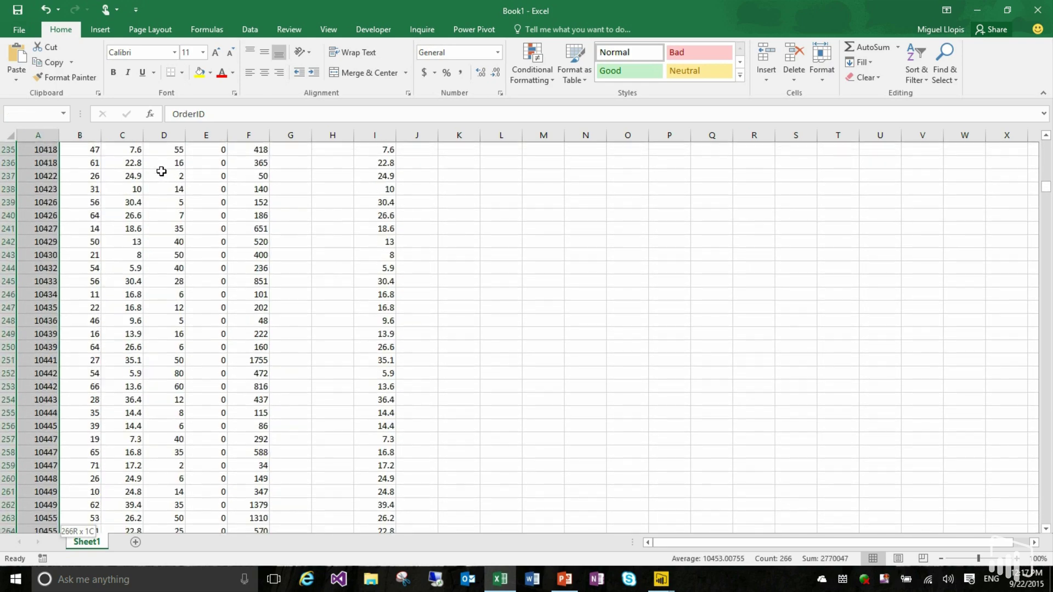
key("shift+Down")
key("shift+Down")
key("shift+Down")
key("shift+Down")
key("shift+Down")
key("shift+Down")
key("shift+Down")
key("shift+Down")
key("shift+Down")
key("shift+Down")
key("shift+Down")
key("shift+Down")
key("shift+Down")
key("shift+Down")
key("shift+Down")
key("shift+Down")
key("shift+Down")
key("shift+Down")
key("shift+Down")
key("shift+Down")
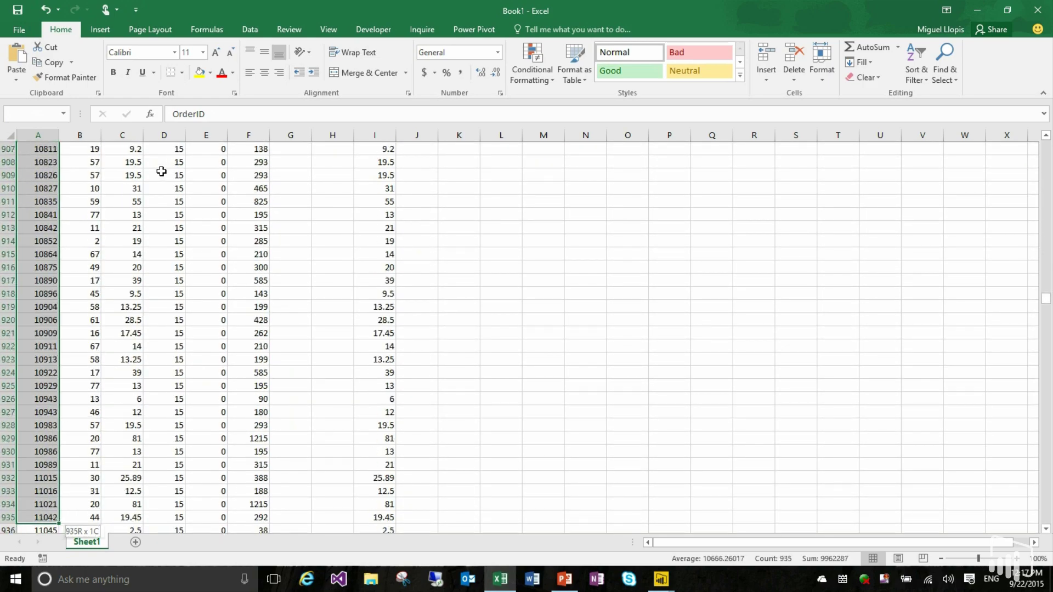
key("shift+Down")
key("shift+Down")
key("shift+Down")
key("shift+Down")
key("shift+Down")
key("shift+Down")
key("shift+Down")
key("shift+Down")
key("shift+Down")
key("shift+Down")
key("shift+Down")
key("shift+Down")
key("shift+Down")
key("shift+Down")
key("shift+Down")
key("shift+Down")
key("shift+Down")
key("shift+Down")
key("shift+Down")
key("shift+Down")
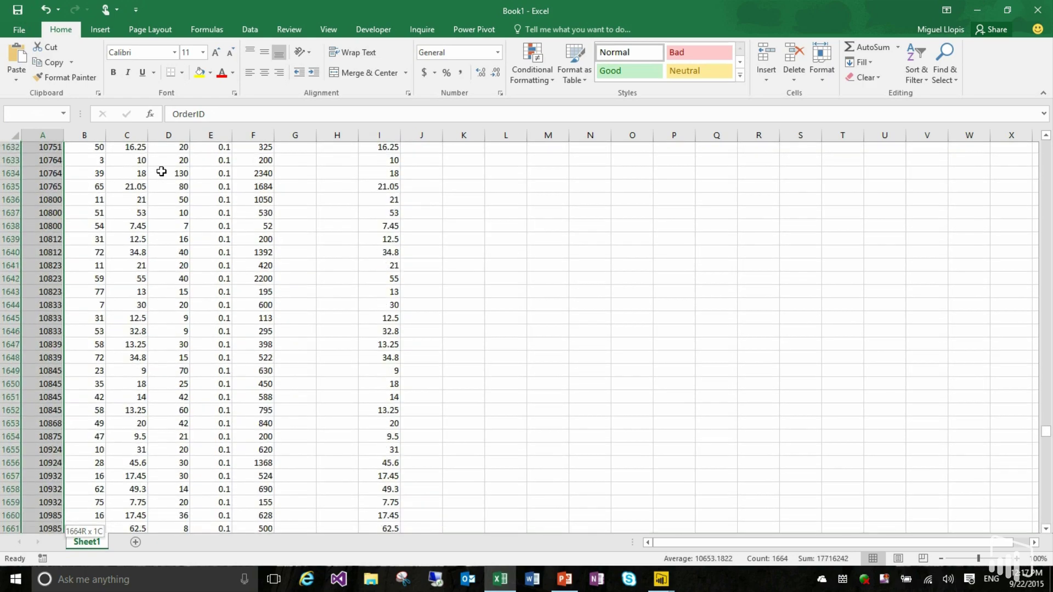
key("shift+Down")
key("shift+Down")
key("shift+Down")
key("shift+Down")
key("shift+Down")
key("shift+Down")
key("shift+Down")
key("shift+Down")
key("shift+Down")
key("shift+Down")
key("shift+Down")
key("shift+Down")
key("shift+Down")
key("shift+Down")
key("shift+Down")
key("shift+Down")
key("shift+Down")
key("shift+Down")
key("shift+Down")
key("shift+Down")
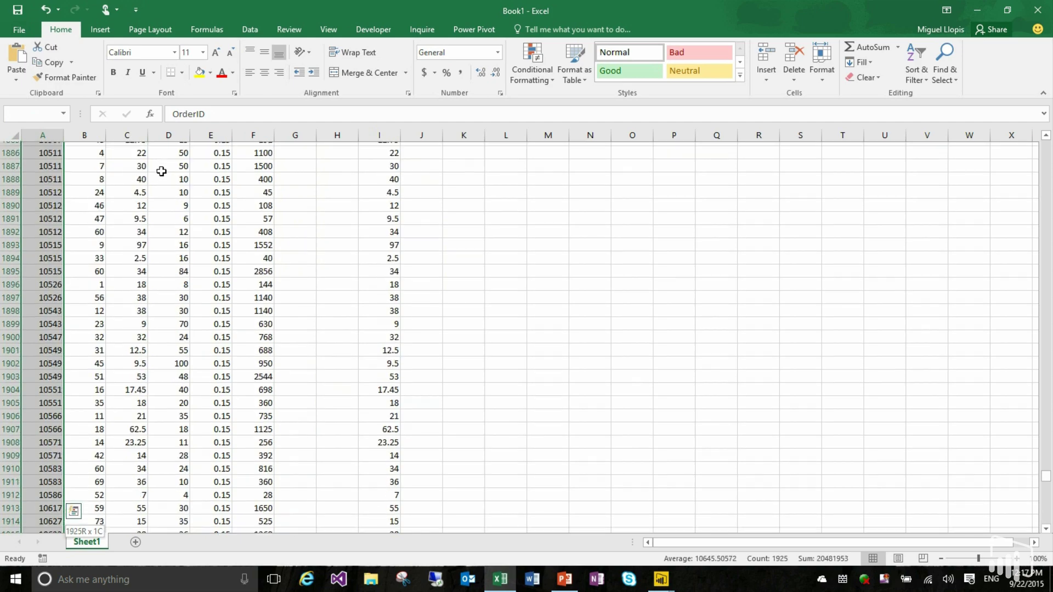
key("shift+Down")
key("shift+Down")
key("shift+Up")
key("shift+Up")
key("shift+Up")
key("shift+Up")
key("shift+Up")
key("shift+Up")
key("shift+Up")
key("shift+Up")
key("shift+Up")
key("shift+Up")
key("shift+Up")
key("shift+Up")
key("shift+Up")
key("shift+Up")
key("shift+Up")
key("shift+Up")
key("shift+Up")
key("shift+Up")
key("shift+Up")
key("shift+Up")
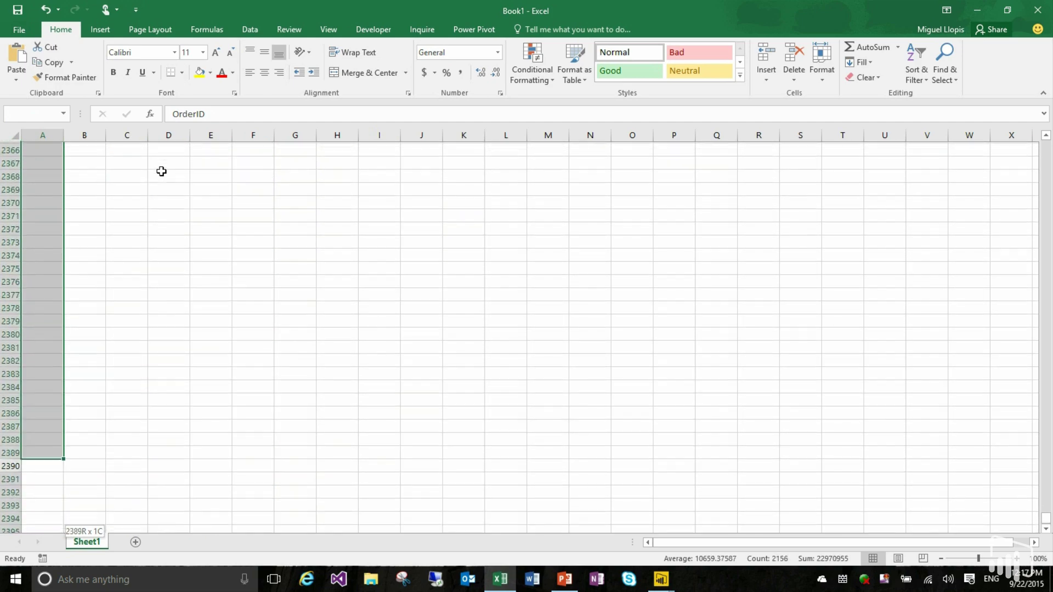
key("shift+Up")
key("shift+Up")
key("shift+Up")
key("shift+Up")
key("shift+Up")
key("shift+Up")
key("shift+Up")
key("shift+Up")
key("shift+Up")
key("shift+Up")
key("shift+Up")
key("shift+Up")
key("shift+Up")
key("shift+Up")
key("shift+Up")
key("shift+Up")
key("shift+Up")
key("shift+Up")
key("shift+Up")
key("shift+Up")
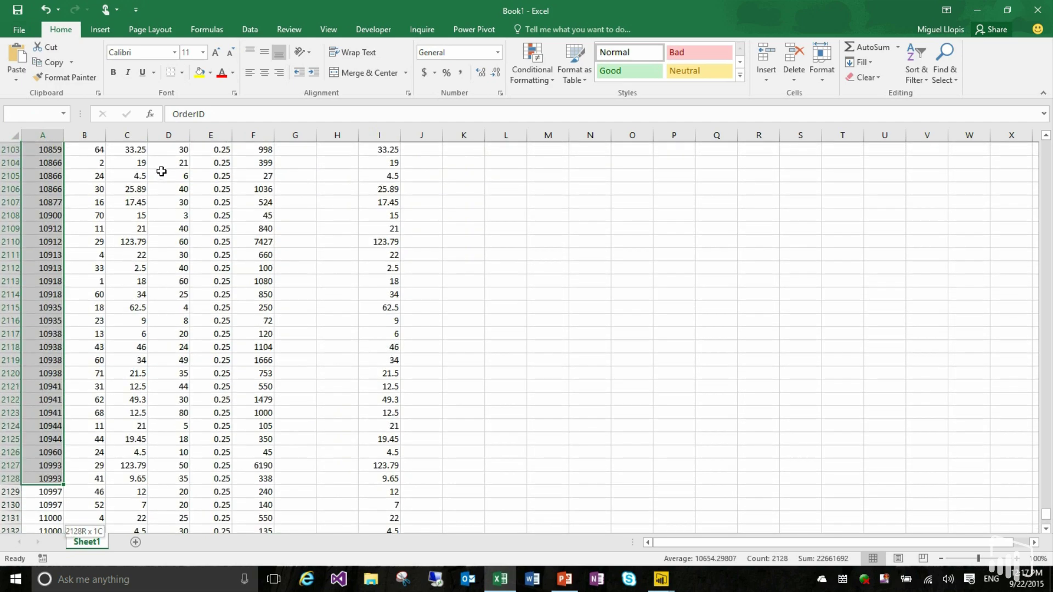
key("shift+Up")
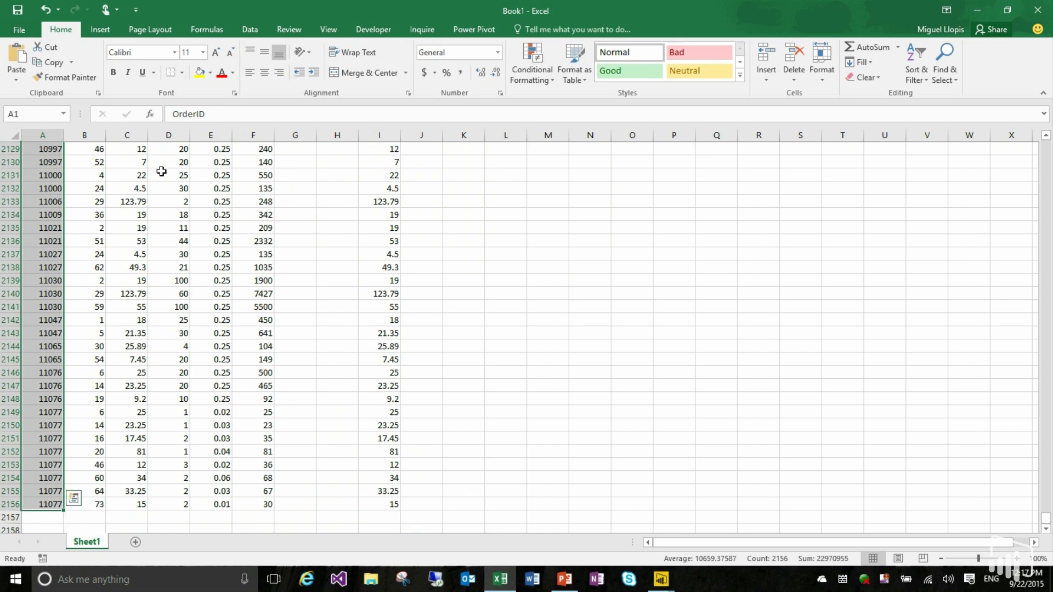
Step: Paste the copied OrderID, ProductID and UnitPrice columns into Sheet1 starting at cell L1
key("ctrl+Home")
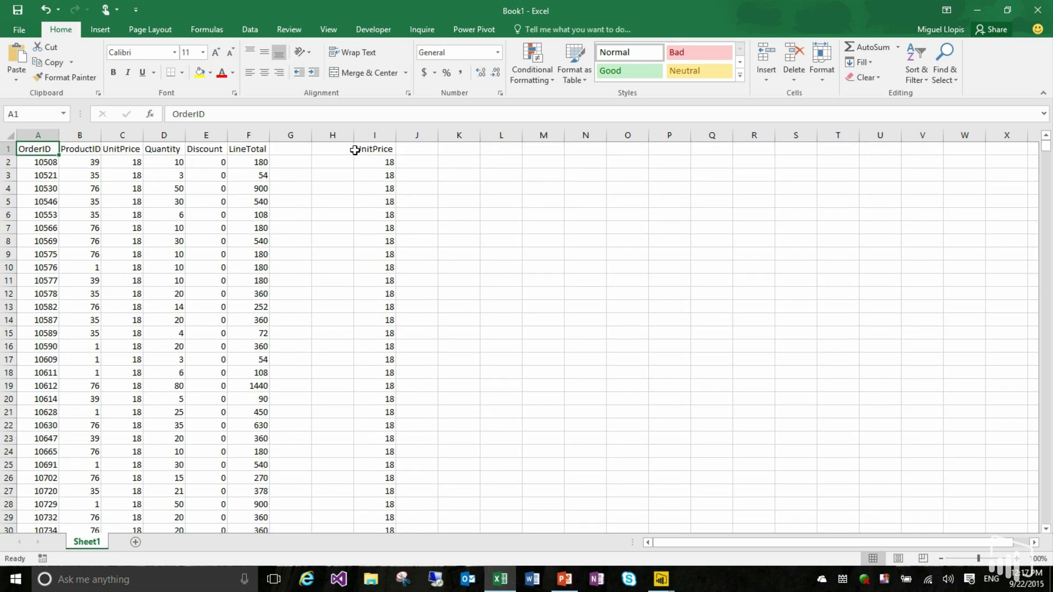
left_click(512, 152)
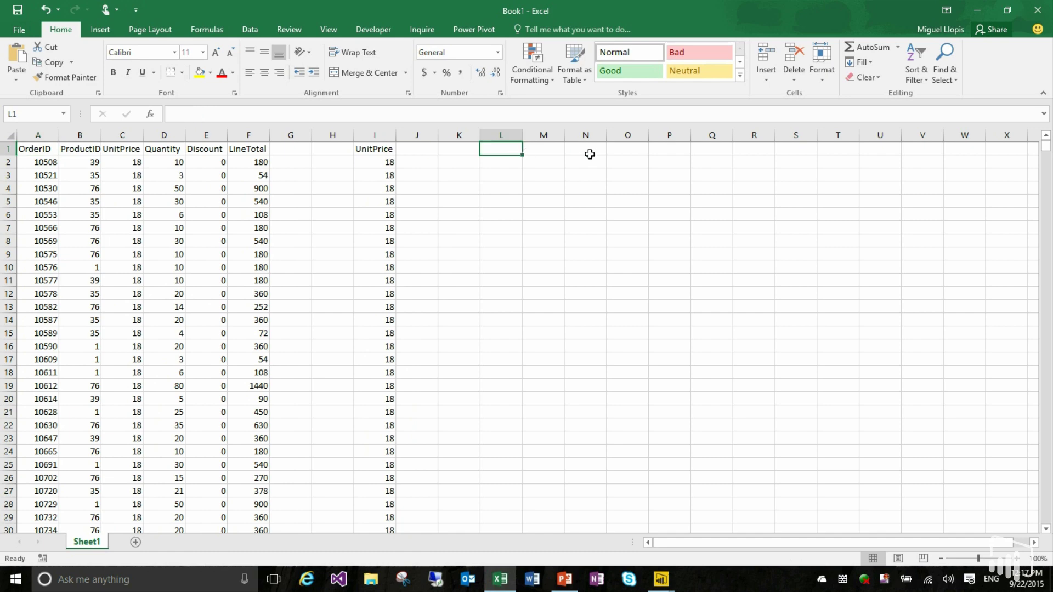
key("ctrl+v")
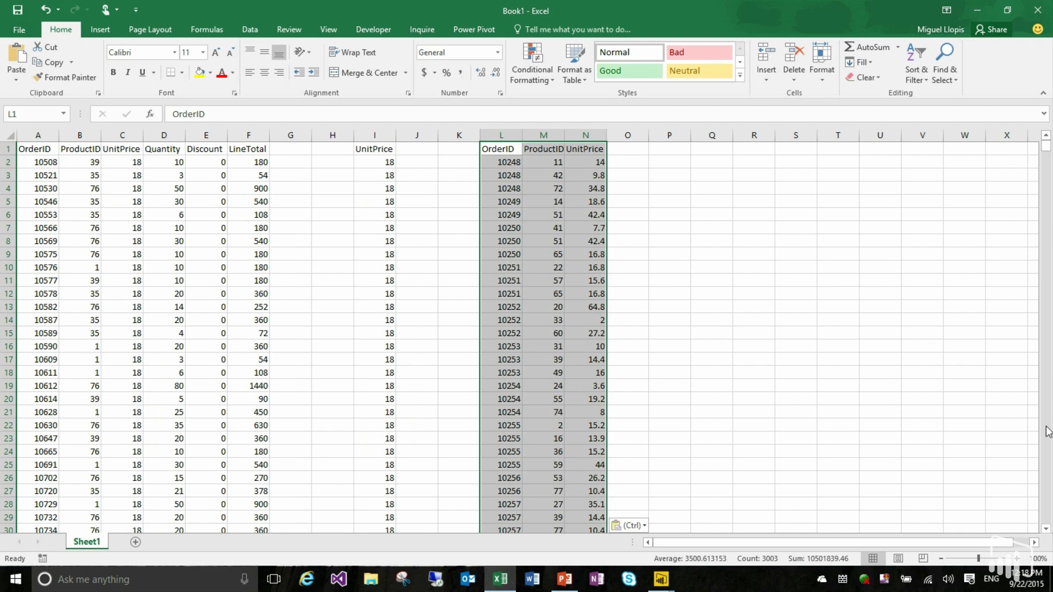
Step: Examine the pasted columns L through N down to their last row
scroll(1046, 483, "down", 20)
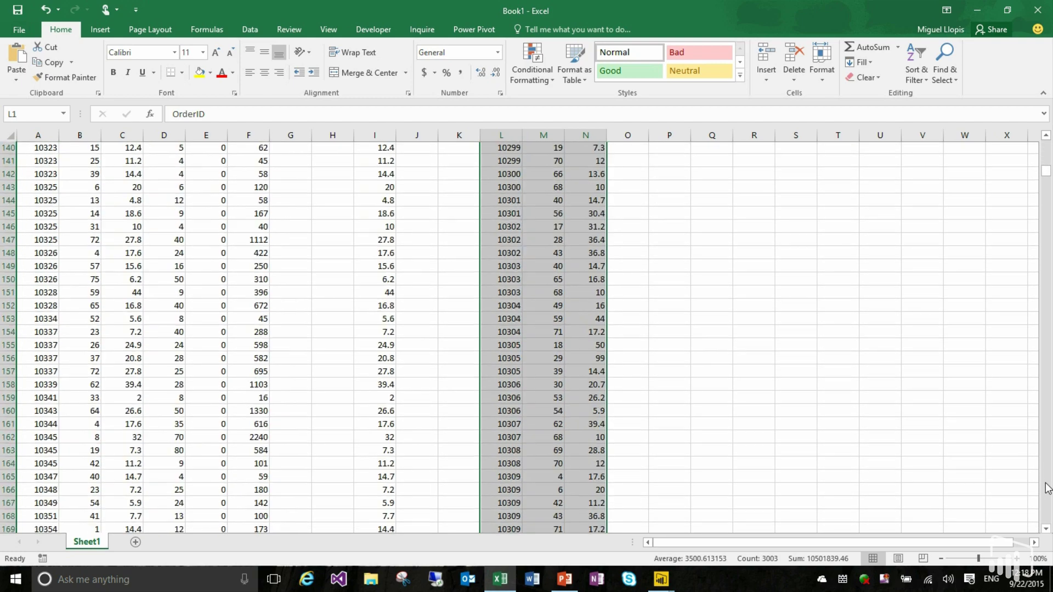
scroll(1046, 488, "down", 20)
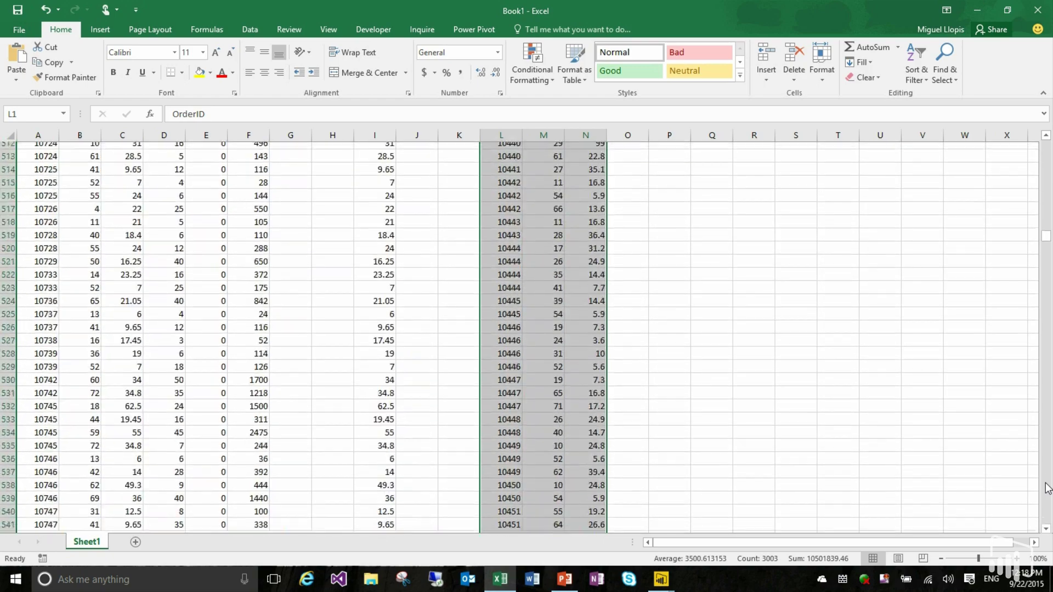
scroll(1046, 488, "down", 20)
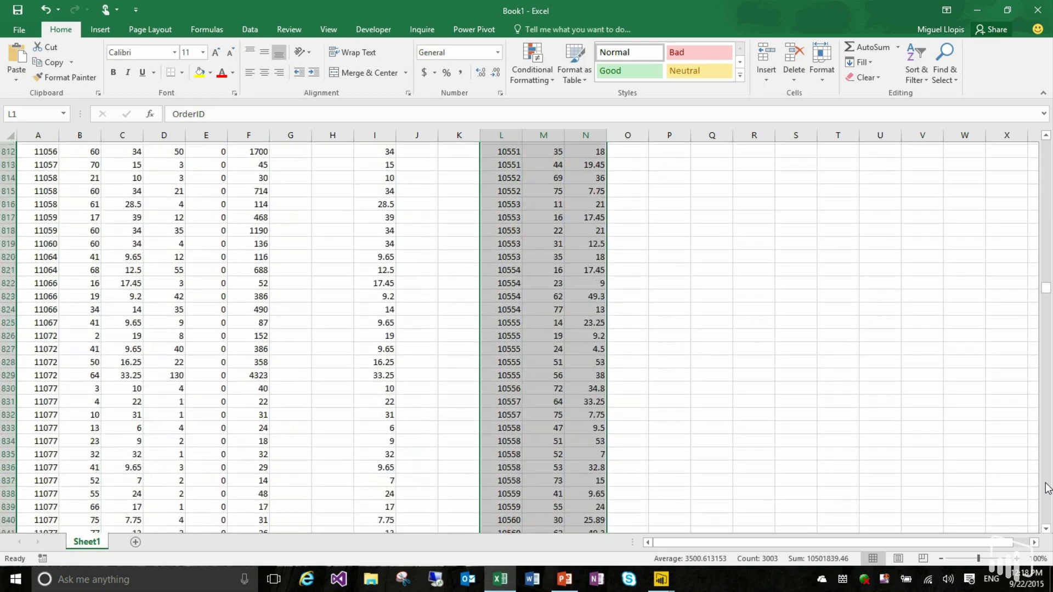
scroll(1048, 488, "down", 20)
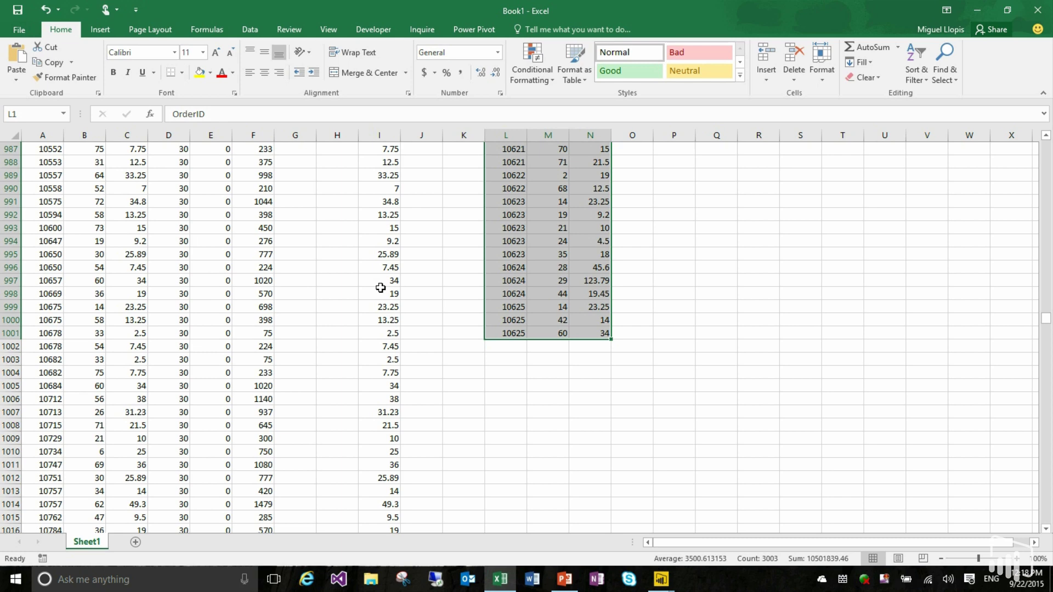
Step: Switch to PowerPoint to consult the Query Editor improvements slide, and return to the Power BI Query Editor
key("alt+Tab")
key("alt+Tab")
key("alt+Tab")
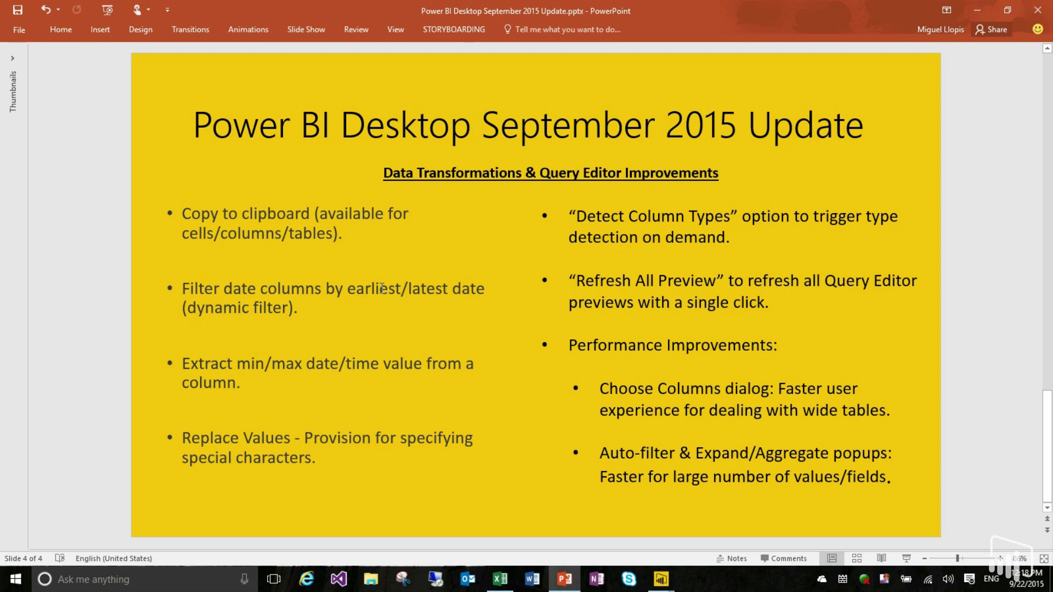
key("alt+Tab")
key("alt+Tab")
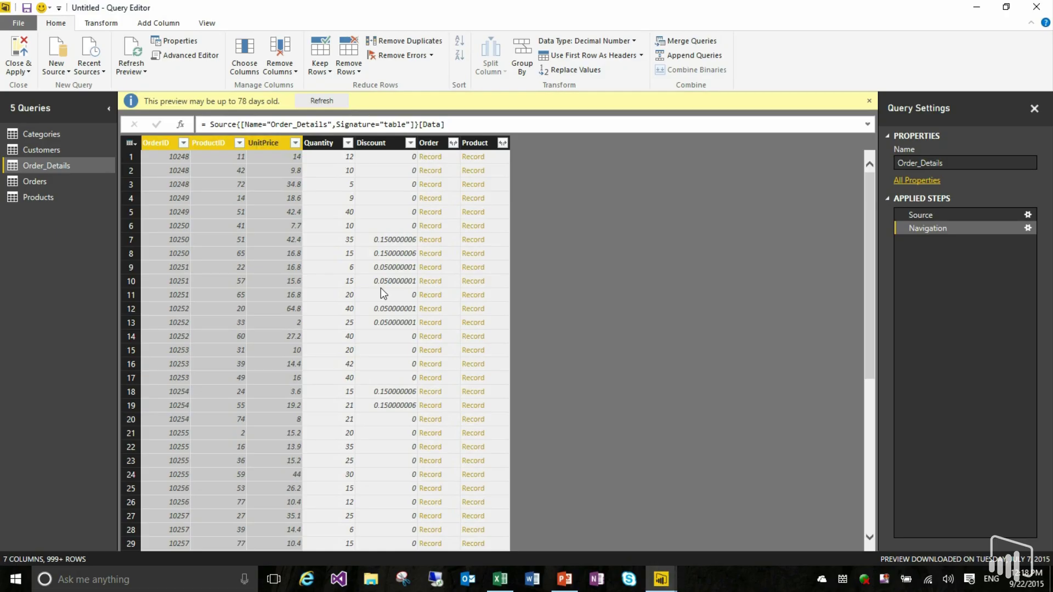
Step: Filter the Orders query's OrderDate column to keep only the rows with the latest date
left_click(32, 181)
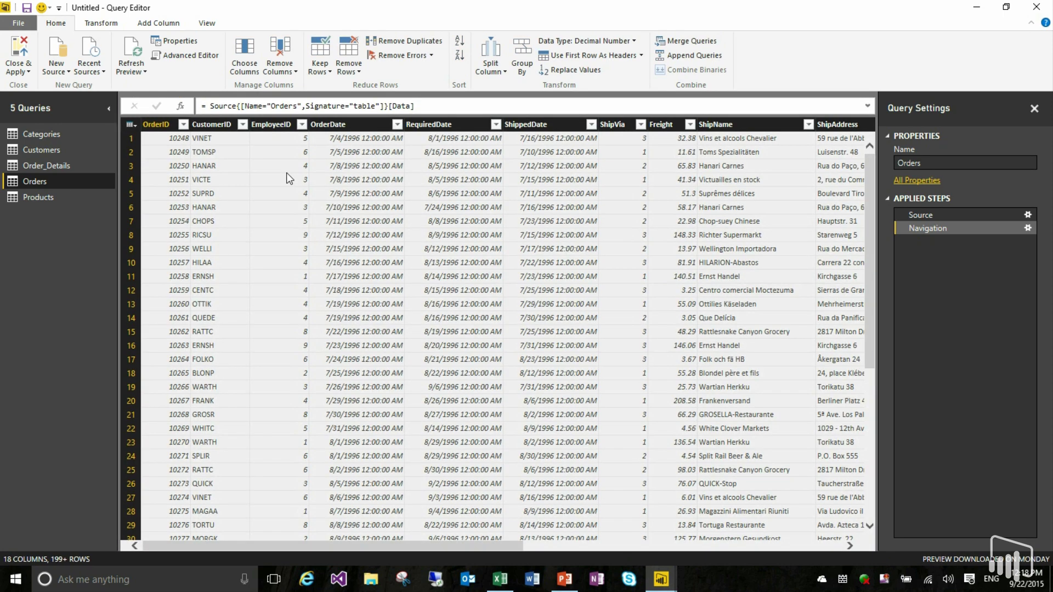
left_click(397, 124)
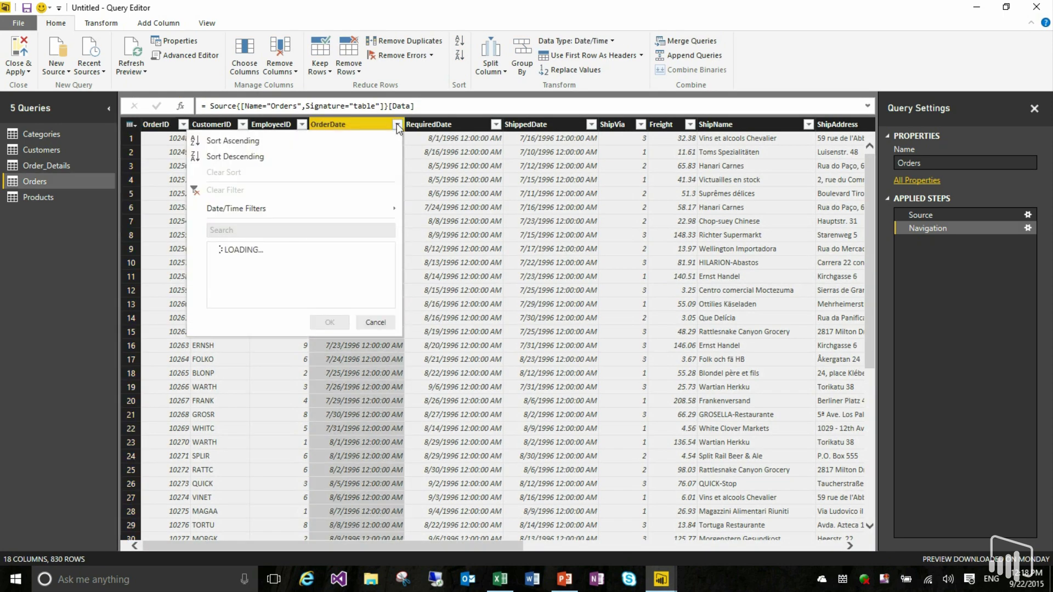
left_click(349, 208)
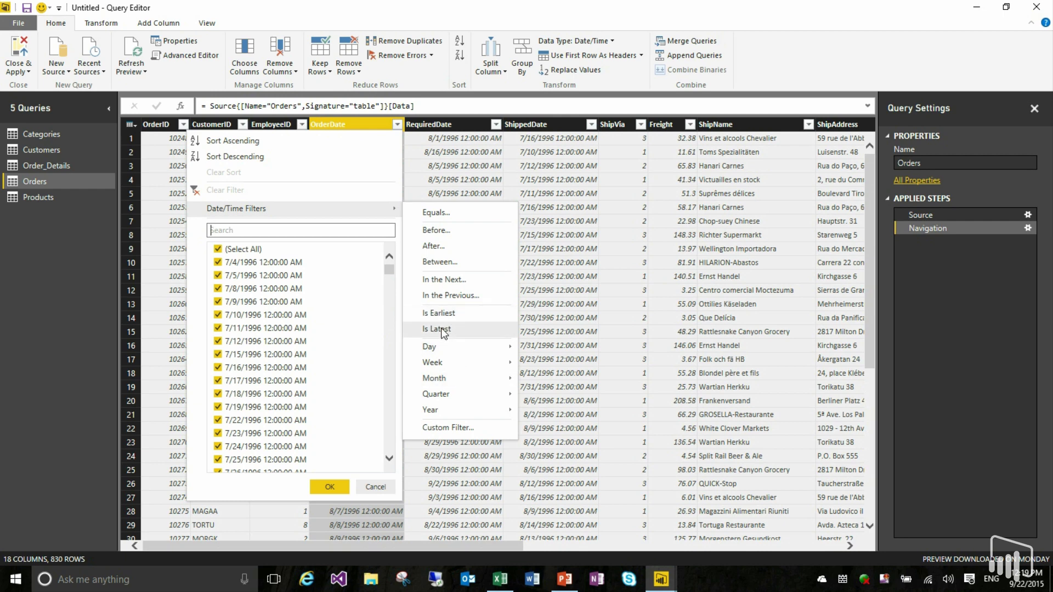
left_click(441, 329)
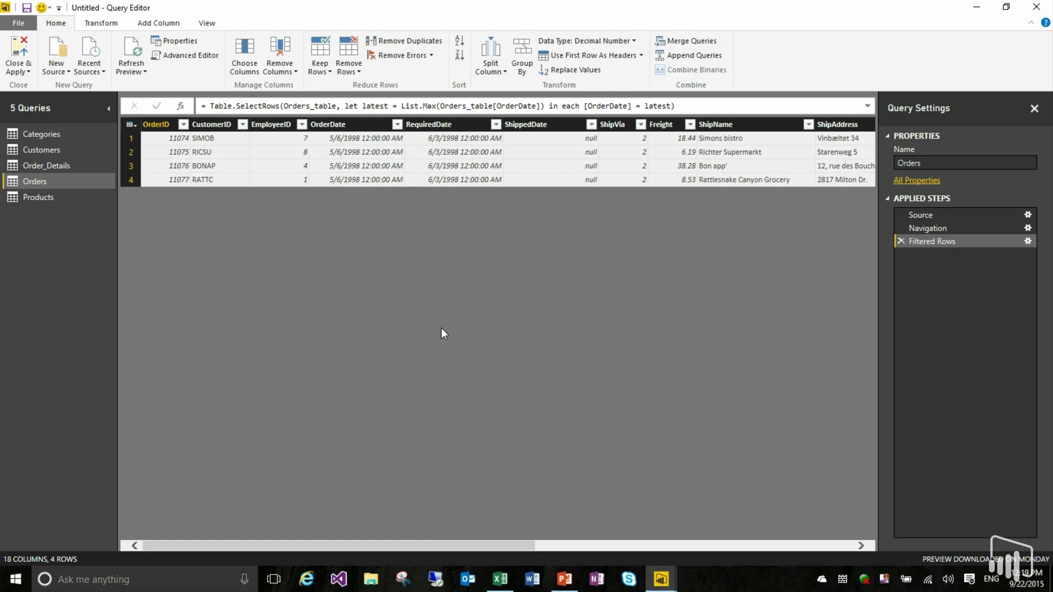
Step: Switch to PowerPoint to consult the improvements slide, return to the Query Editor, and remove the latest-date filter from Orders
key("alt+Tab")
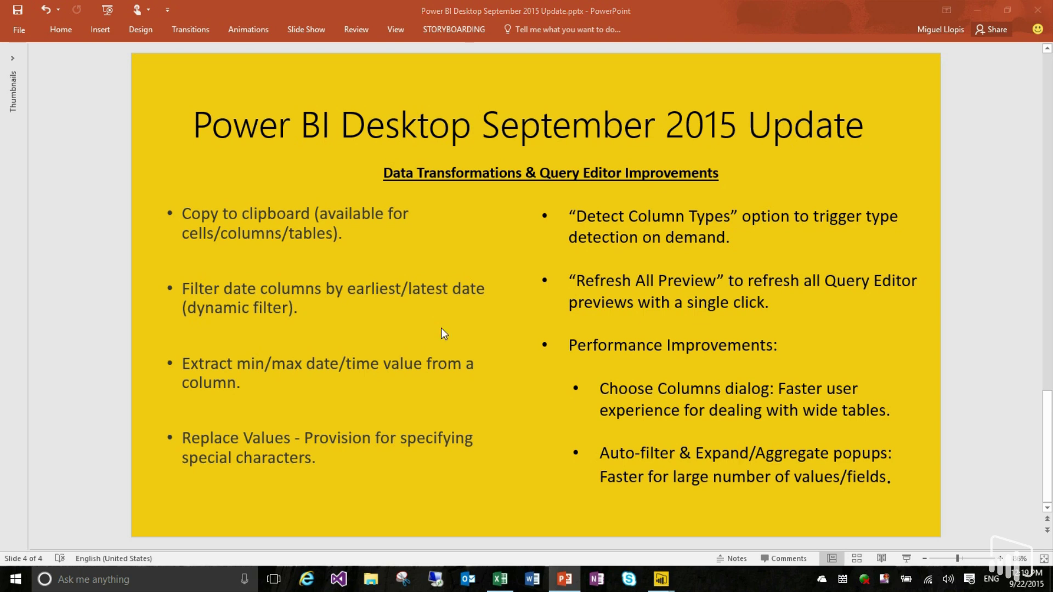
key("alt+Tab")
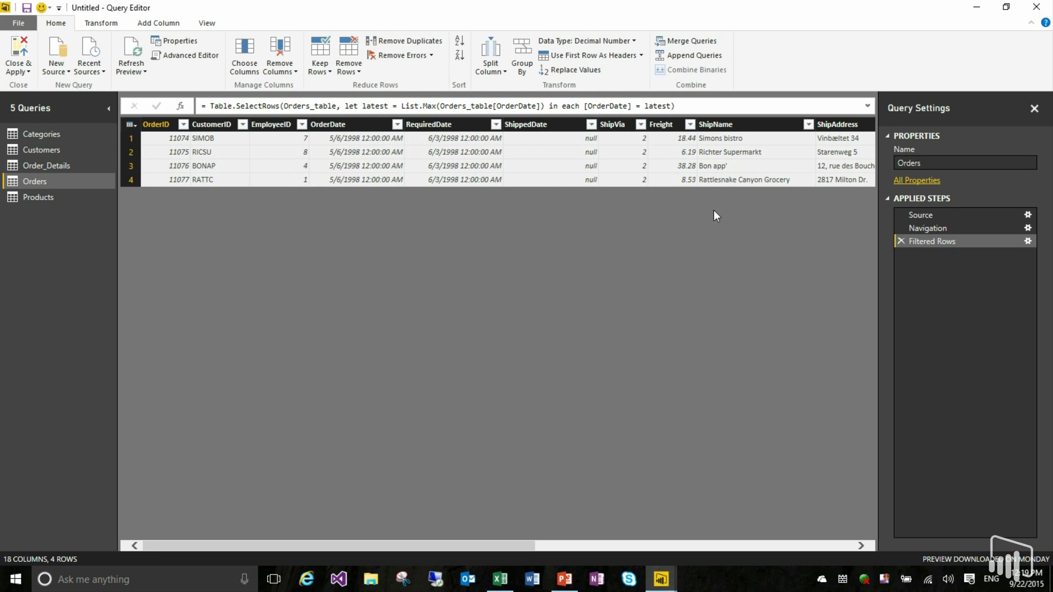
left_click(901, 241)
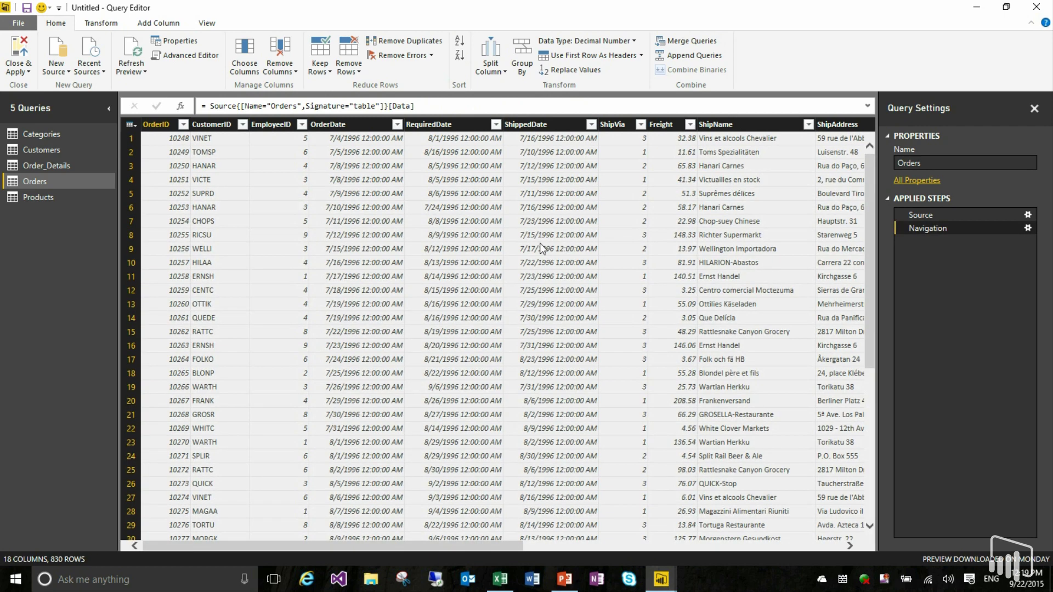
Step: Extract the latest date value from the OrderDate column of Orders, and delete that calculation from the applied steps
left_click(347, 125)
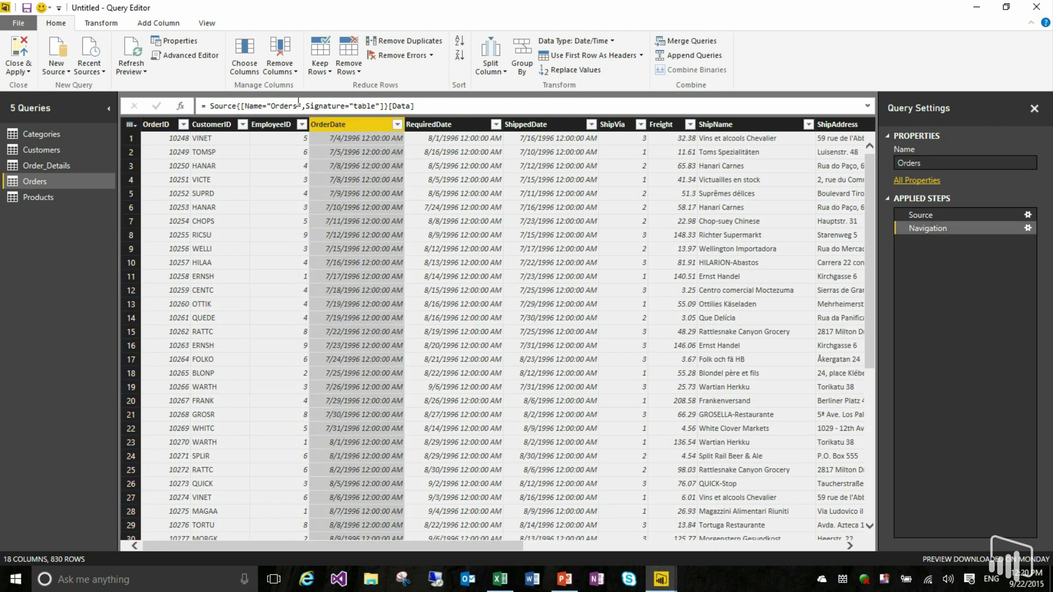
left_click(104, 25)
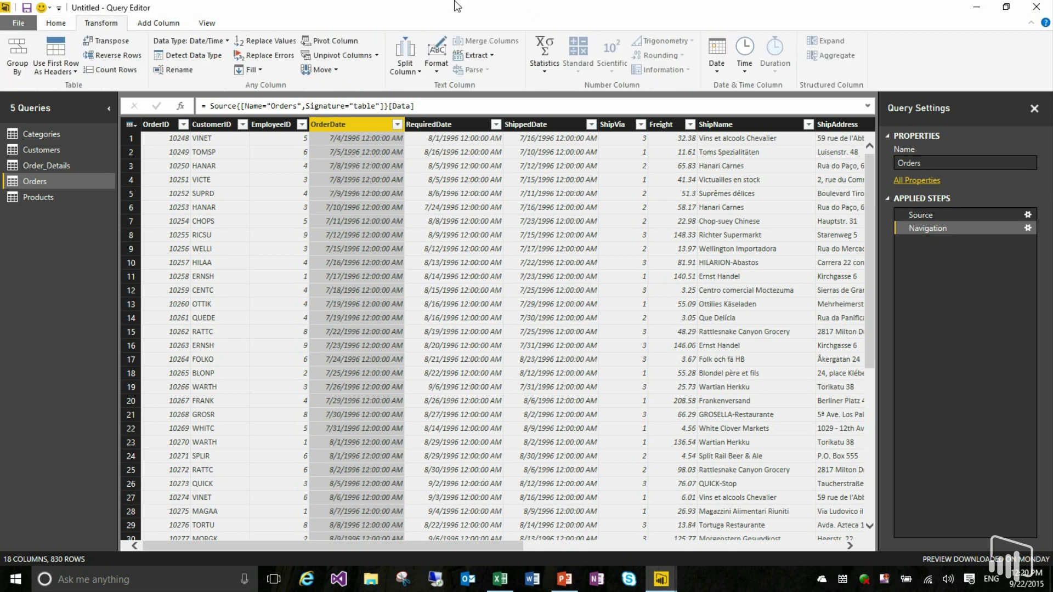
left_click(716, 64)
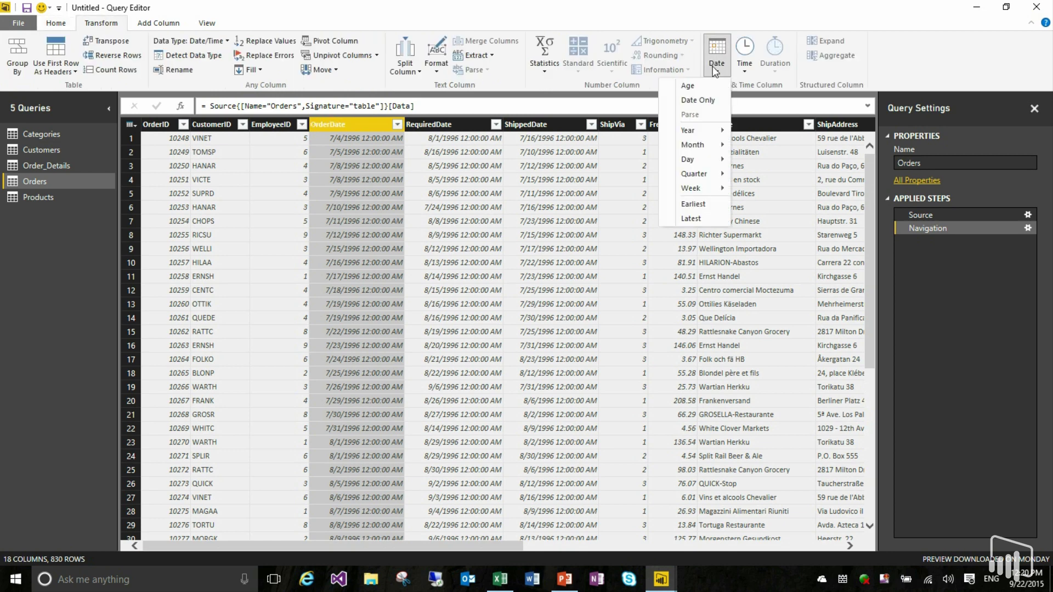
left_click(745, 63)
left_click(719, 65)
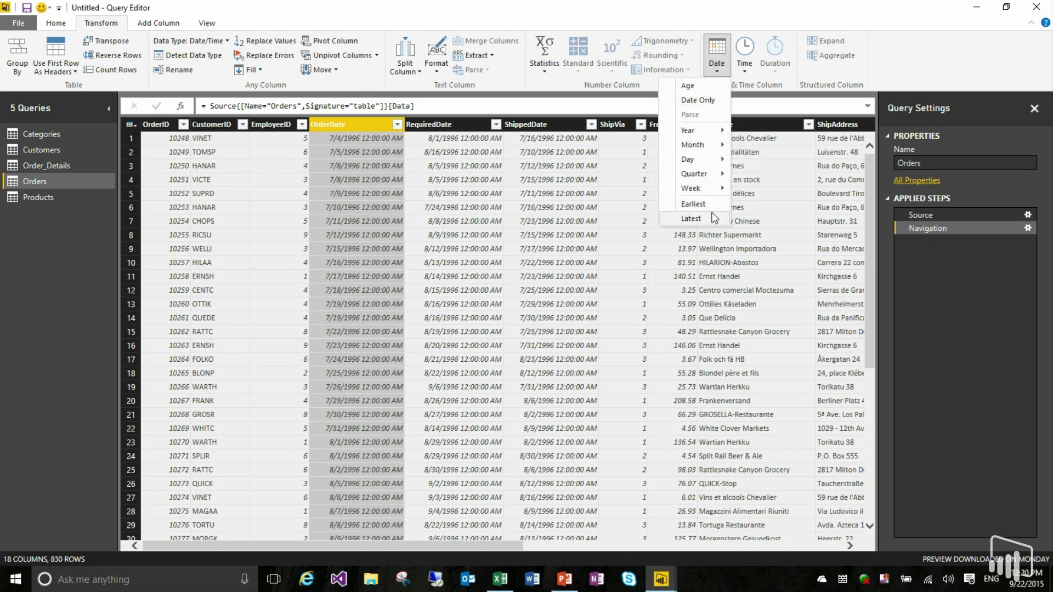
left_click(692, 219)
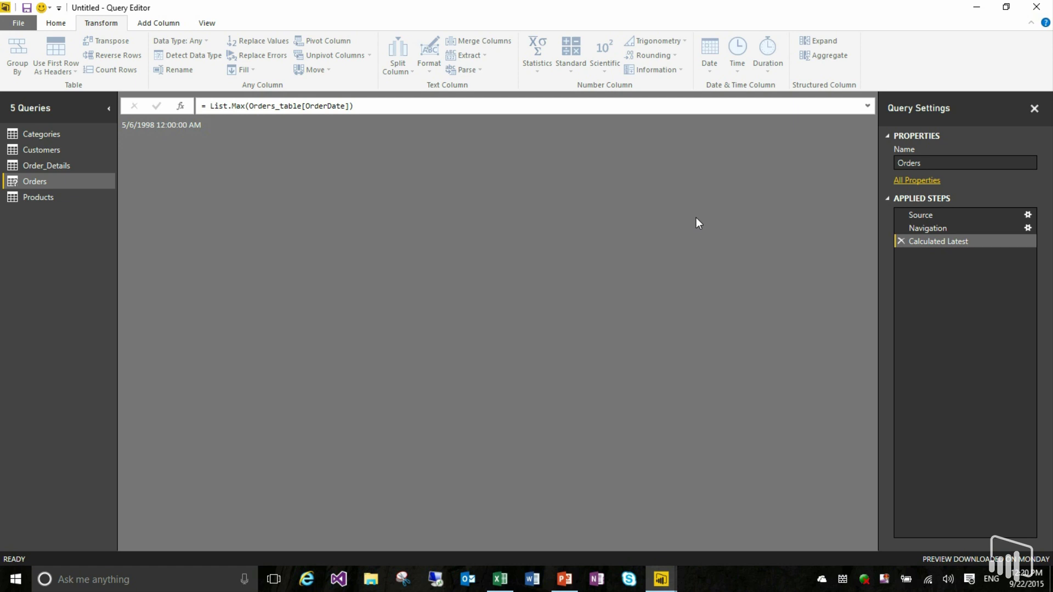
left_click(900, 242)
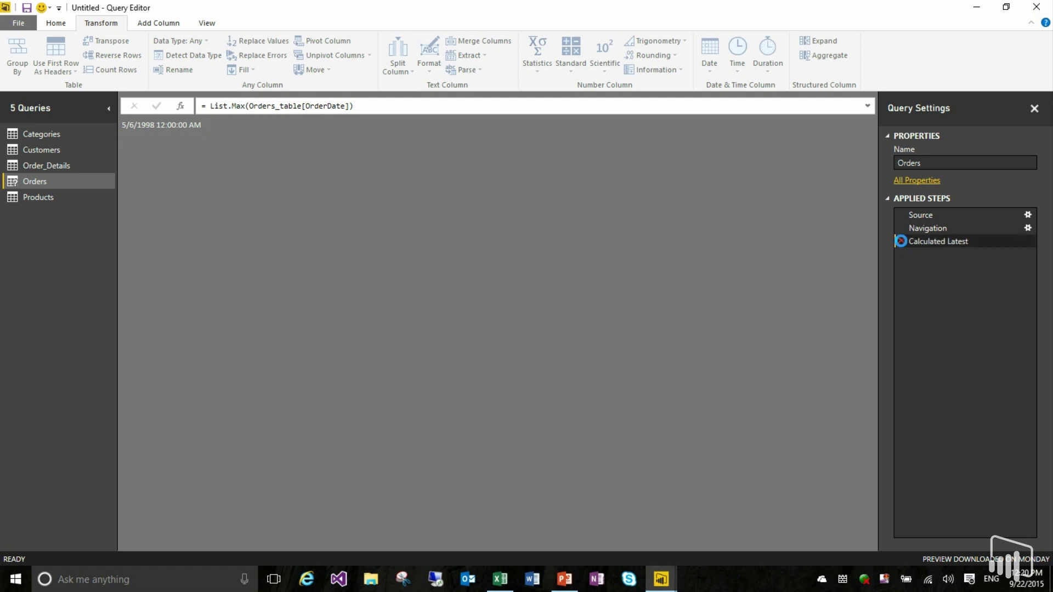
key("alt+Tab")
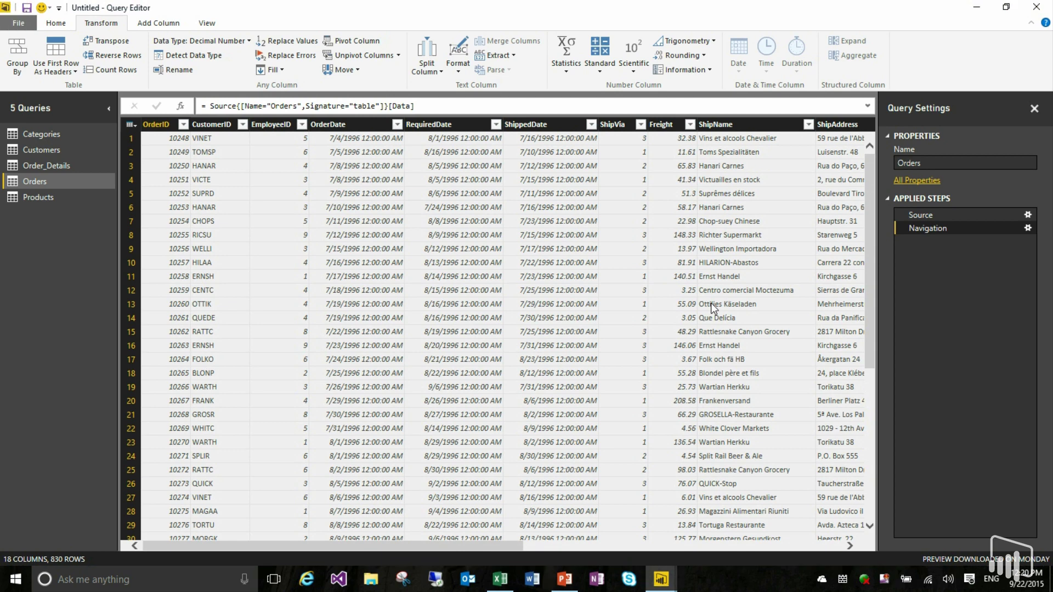
Step: Start a Replace Values operation on the CustomerID column, enable special characters, and set the value to find to Tab
left_click(223, 125)
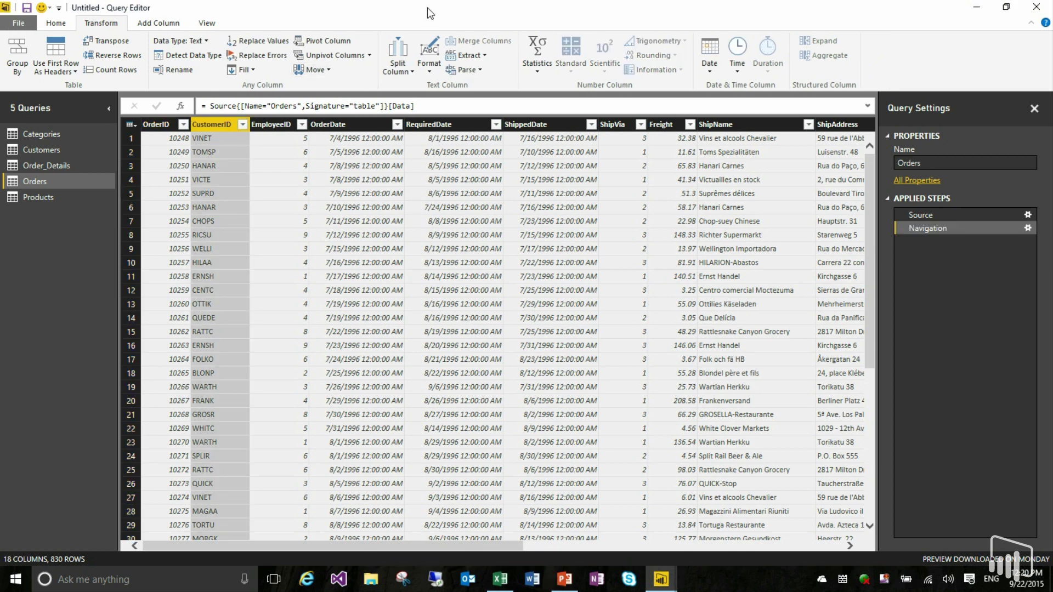
left_click(273, 44)
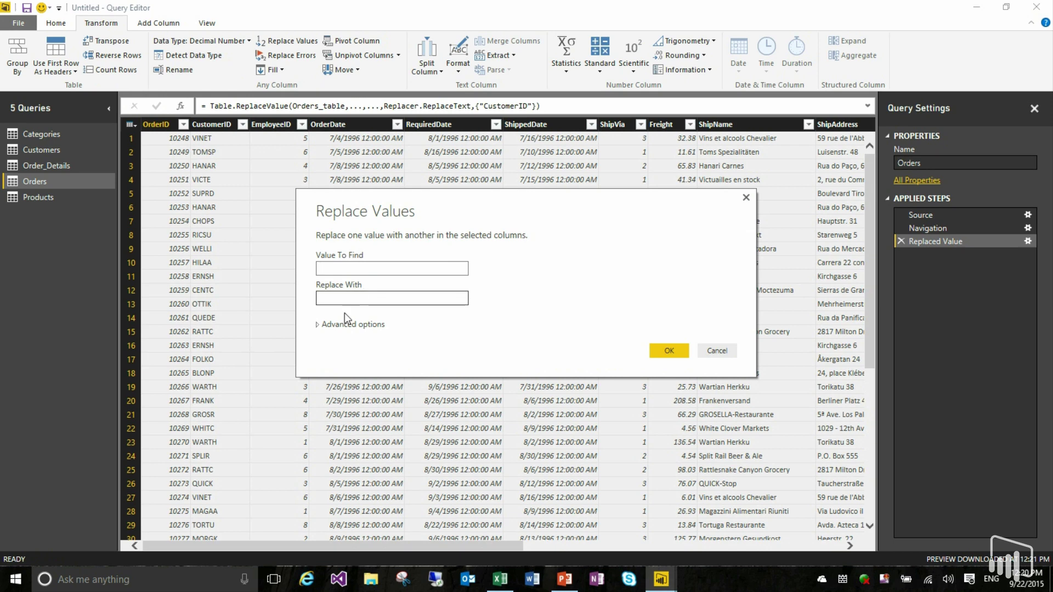
left_click(320, 327)
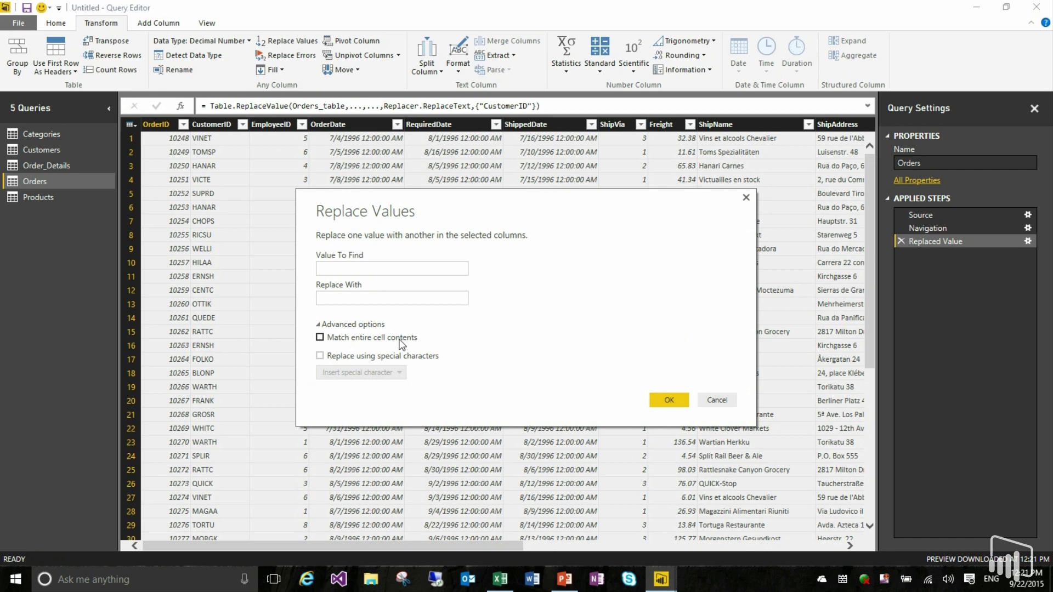
left_click(365, 358)
left_click(398, 374)
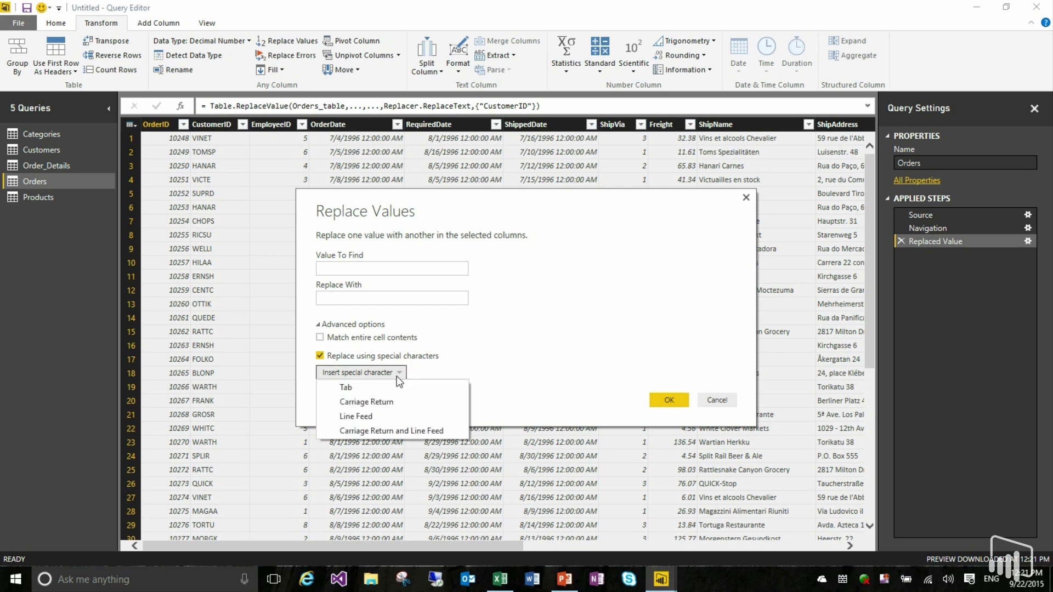
left_click(390, 387)
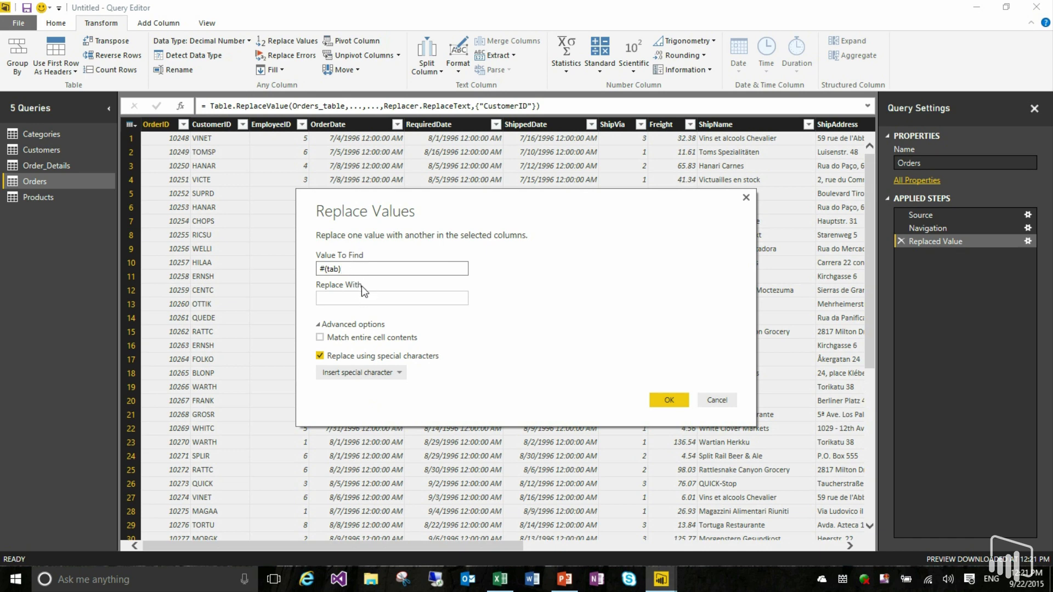
Step: Set the replacement value to the Carriage Return and Line Feed special characters, and cancel the Replace Values dialog
key("Tab")
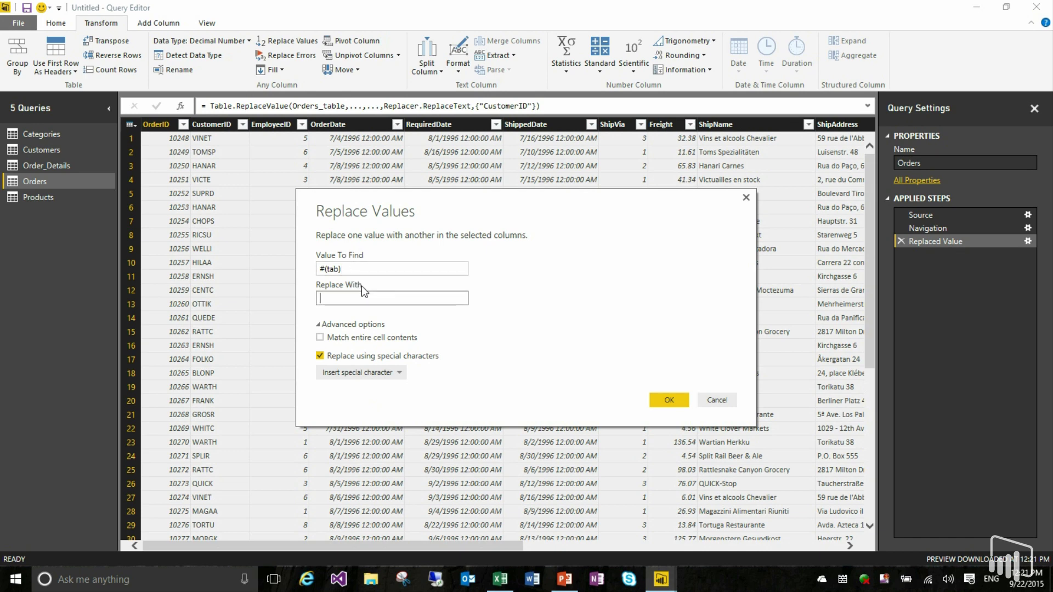
left_click(371, 372)
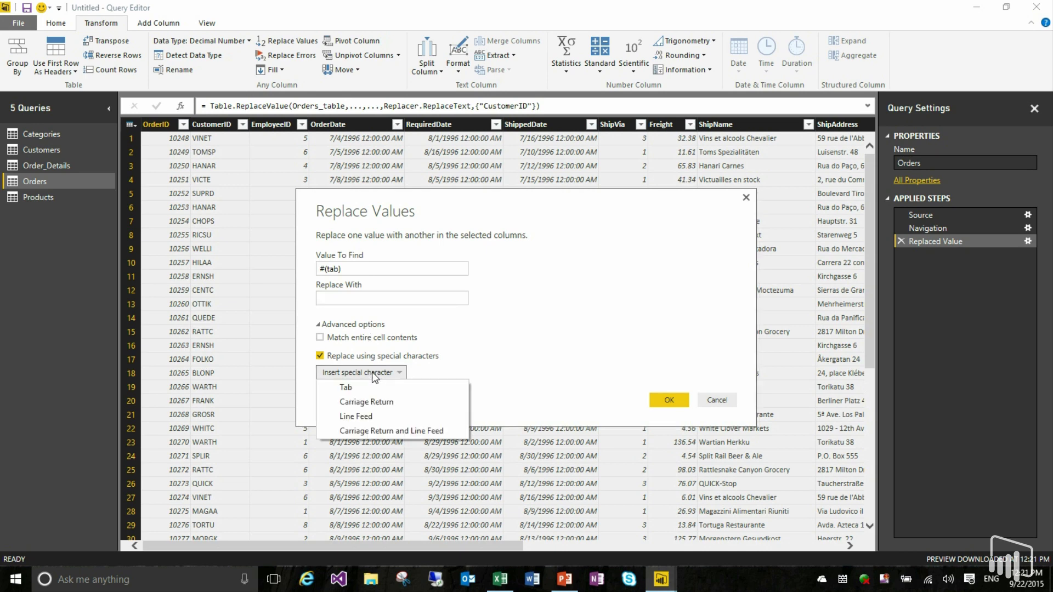
left_click(369, 431)
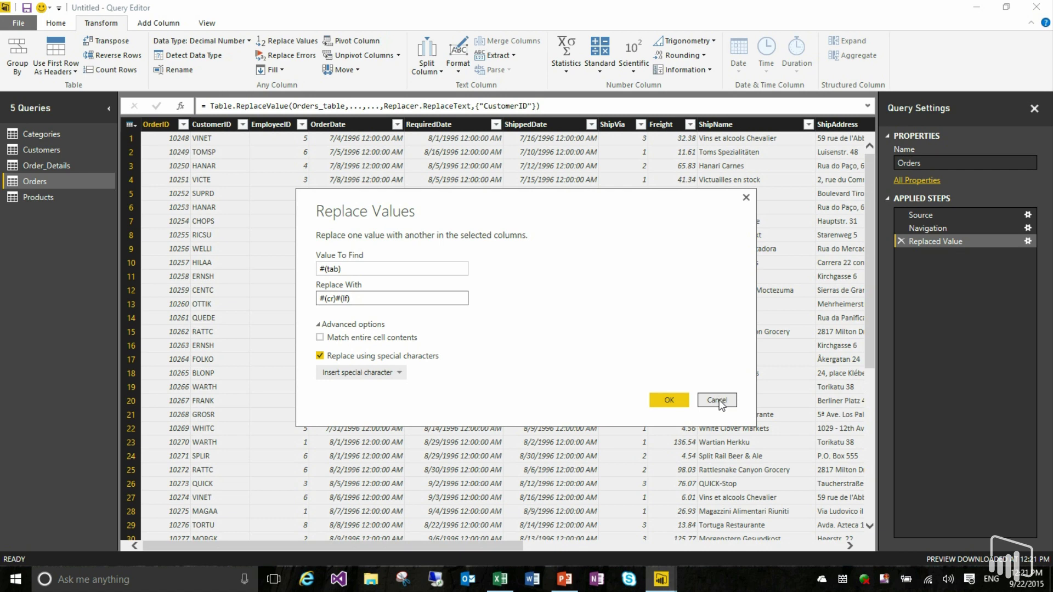
left_click(717, 400)
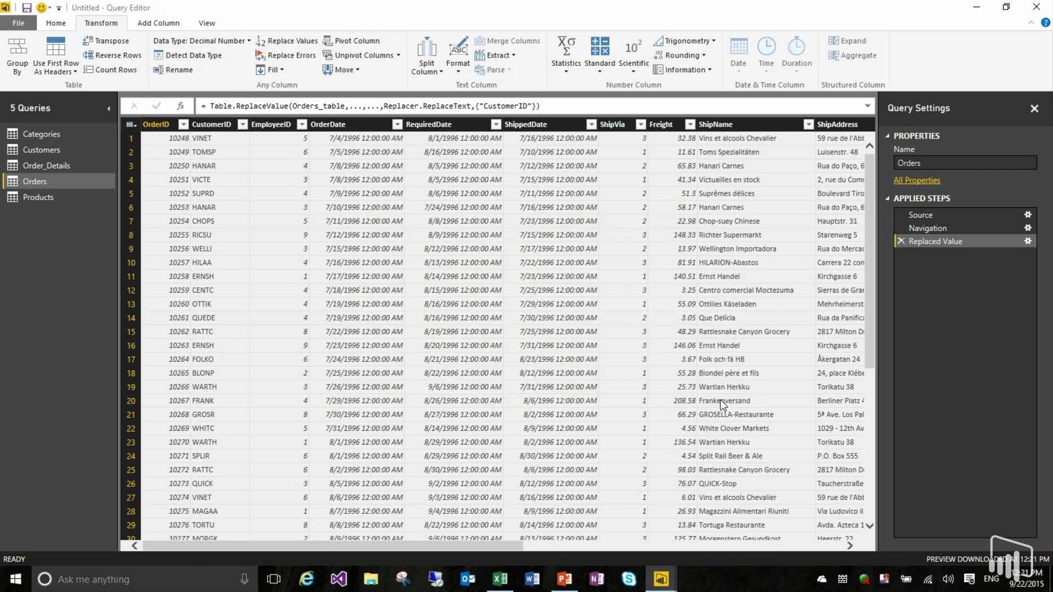
Step: Switch to PowerPoint to review the remaining Query Editor improvements on the slide, and return to the Orders query
key("alt+Tab")
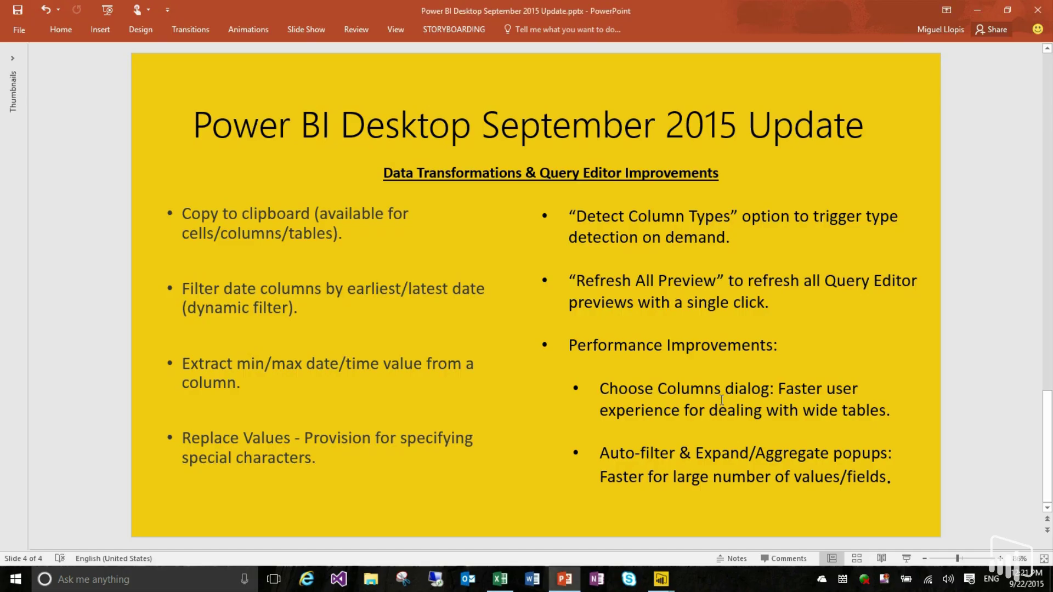
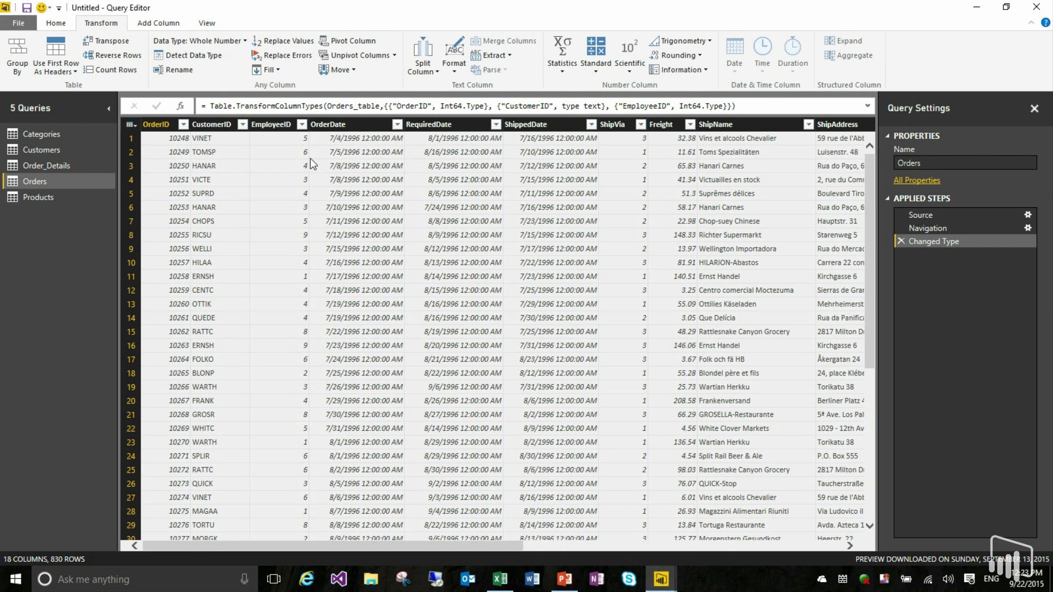
key("alt+Tab")
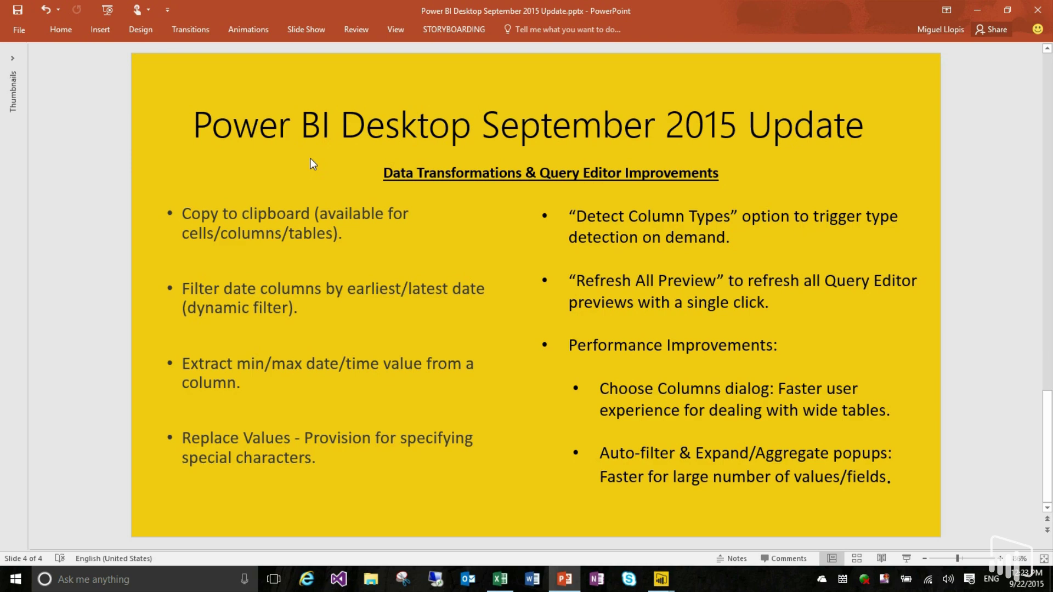
key("alt+Tab")
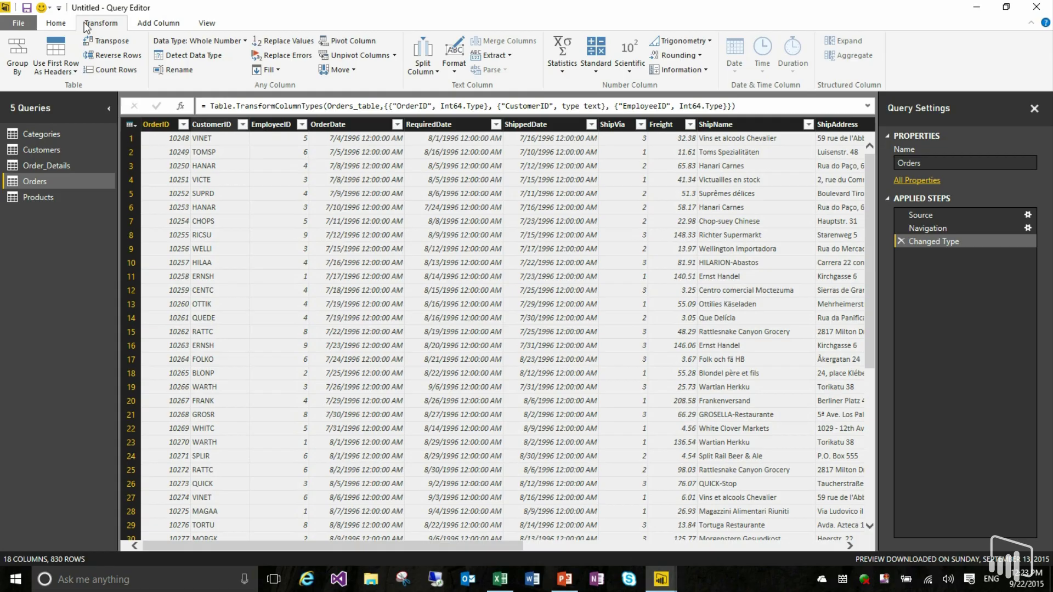
Step: Refresh the preview of the Orders query, and refresh the previews of all queries starting from Order_Details
left_click(57, 23)
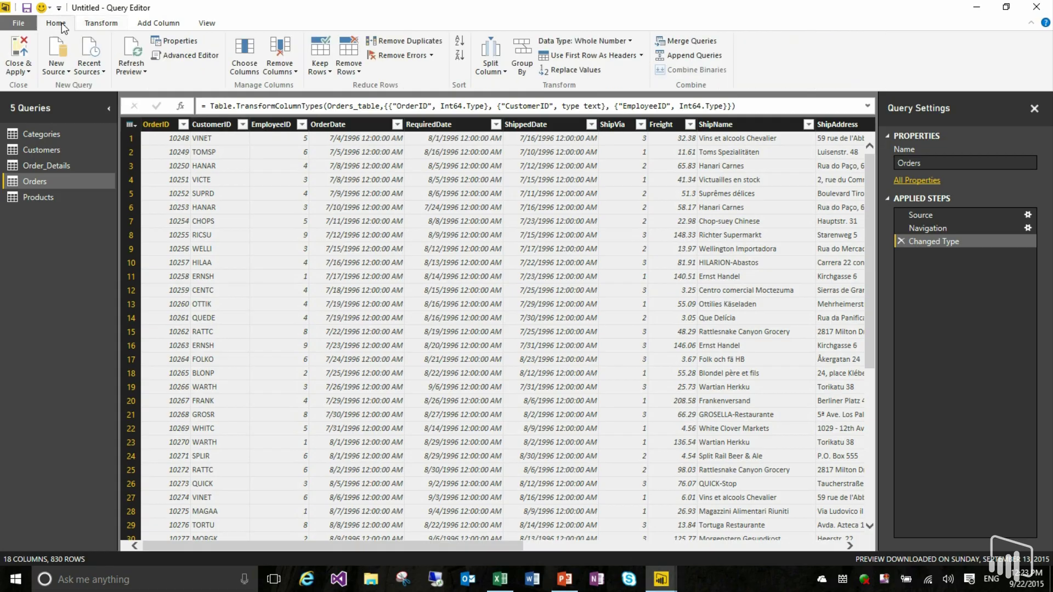
left_click(135, 53)
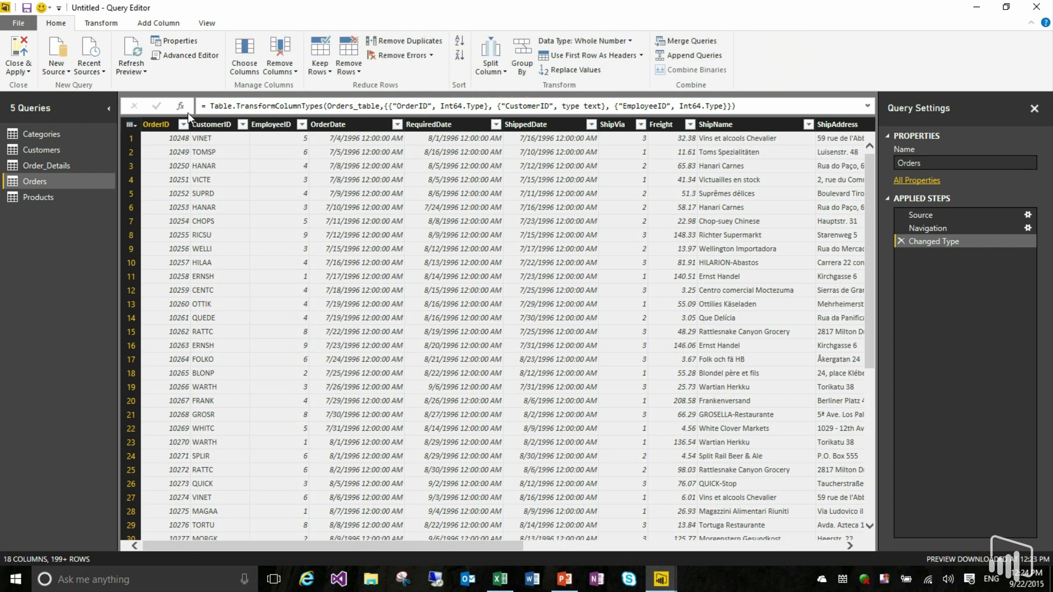
left_click(62, 163)
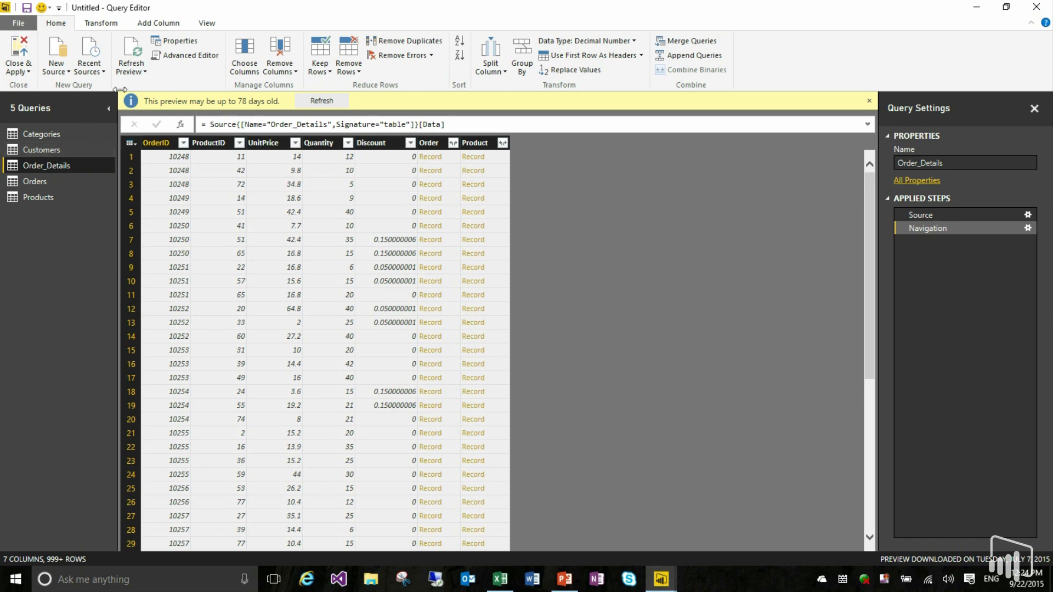
left_click(134, 79)
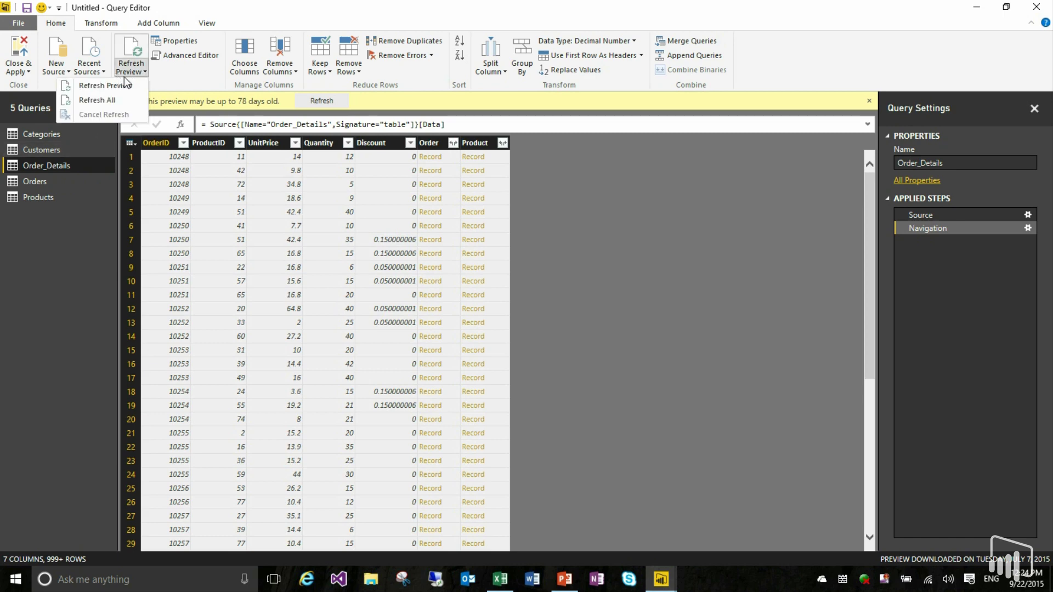
left_click(116, 99)
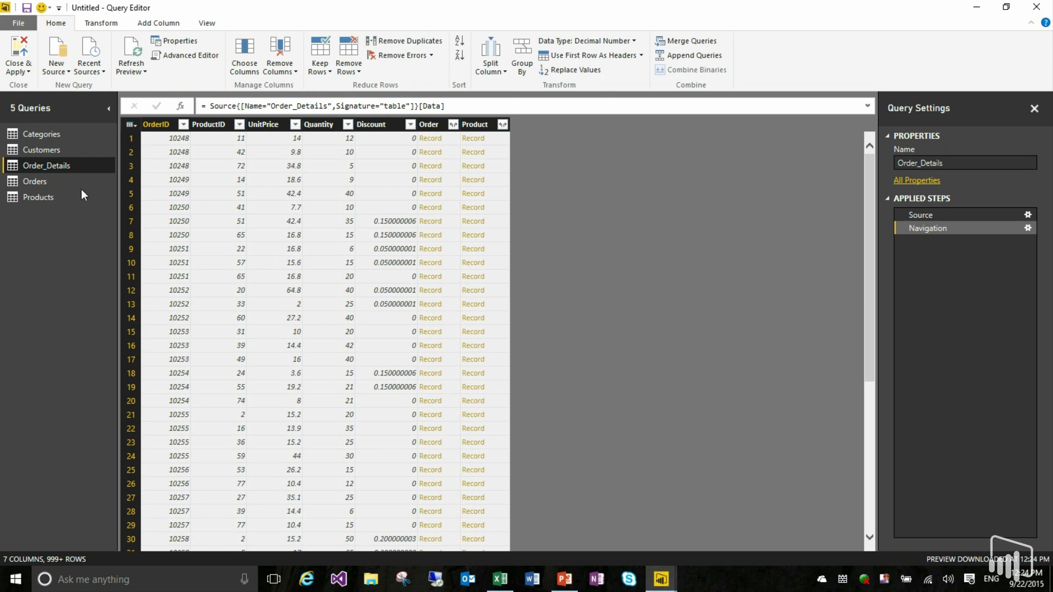
Step: Examine the Customers, Categories and Orders queries to check that their previews are up to date
left_click(67, 152)
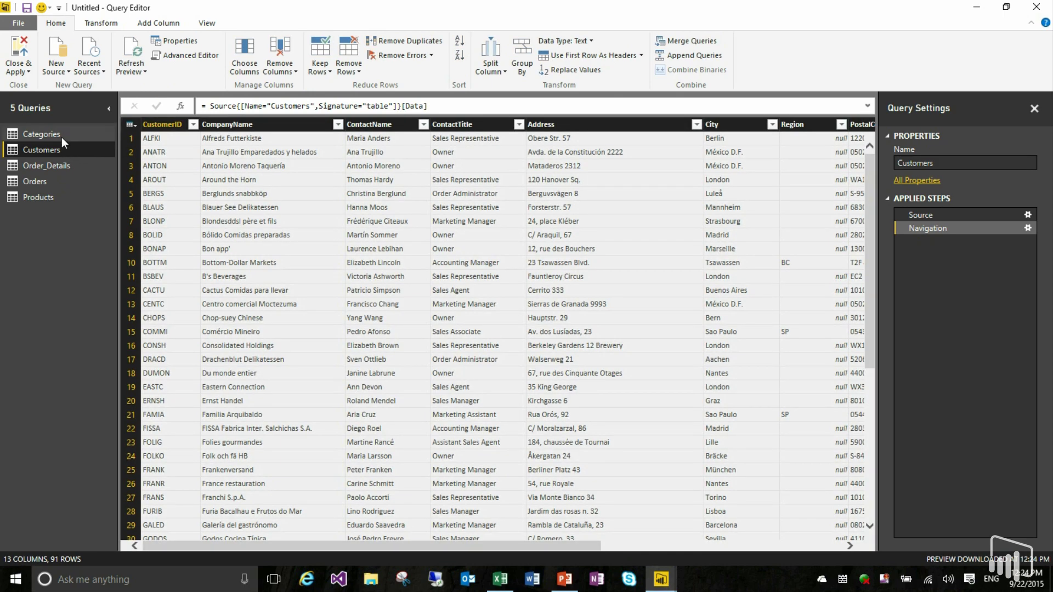
left_click(59, 134)
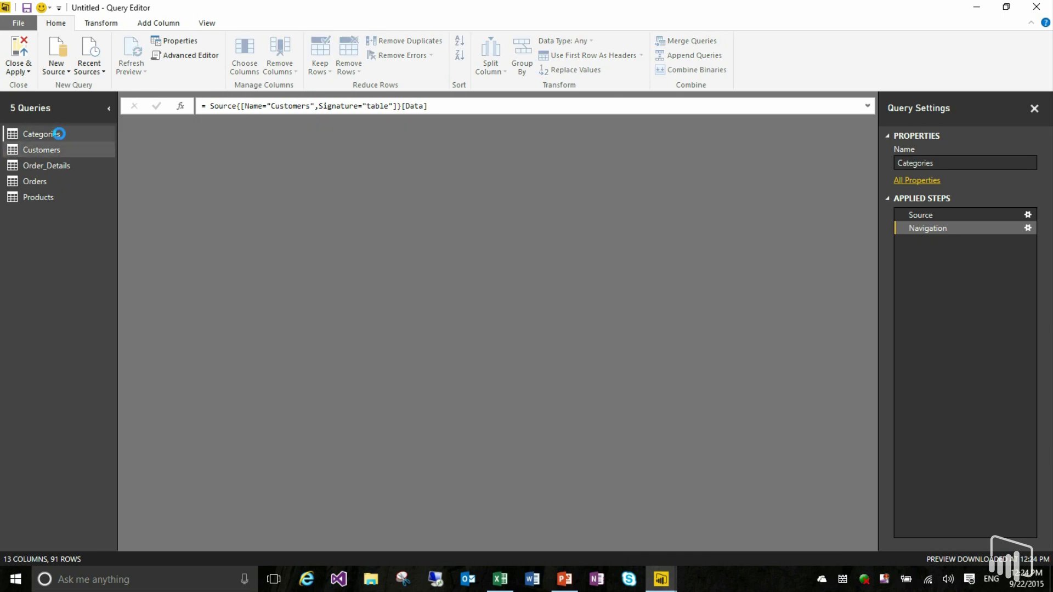
left_click(51, 181)
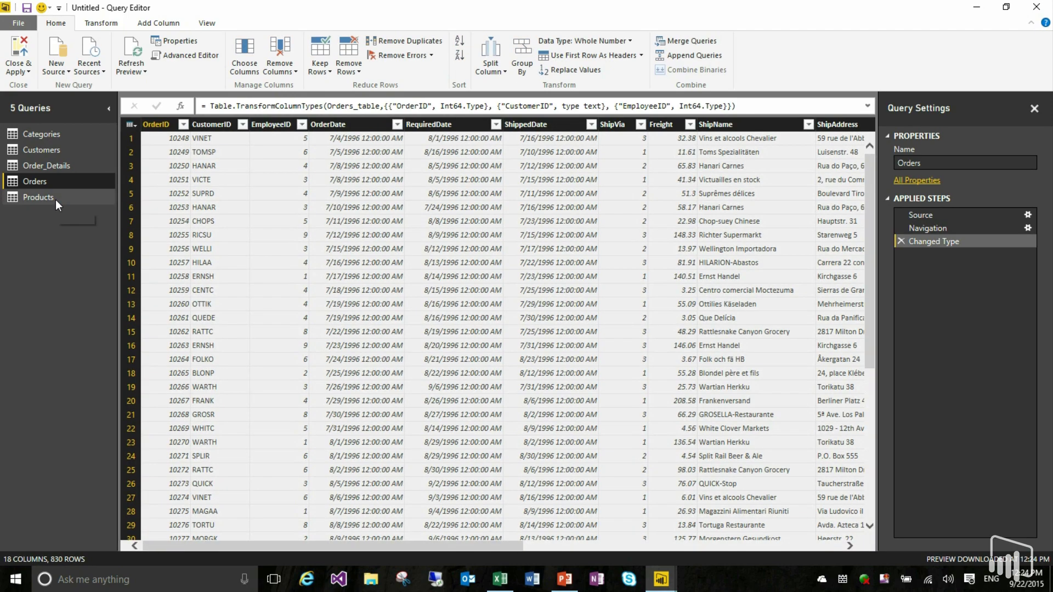
Step: Switch to PowerPoint to review the performance improvements on the slide, return to the Query Editor and open the Products query
key("alt+Tab")
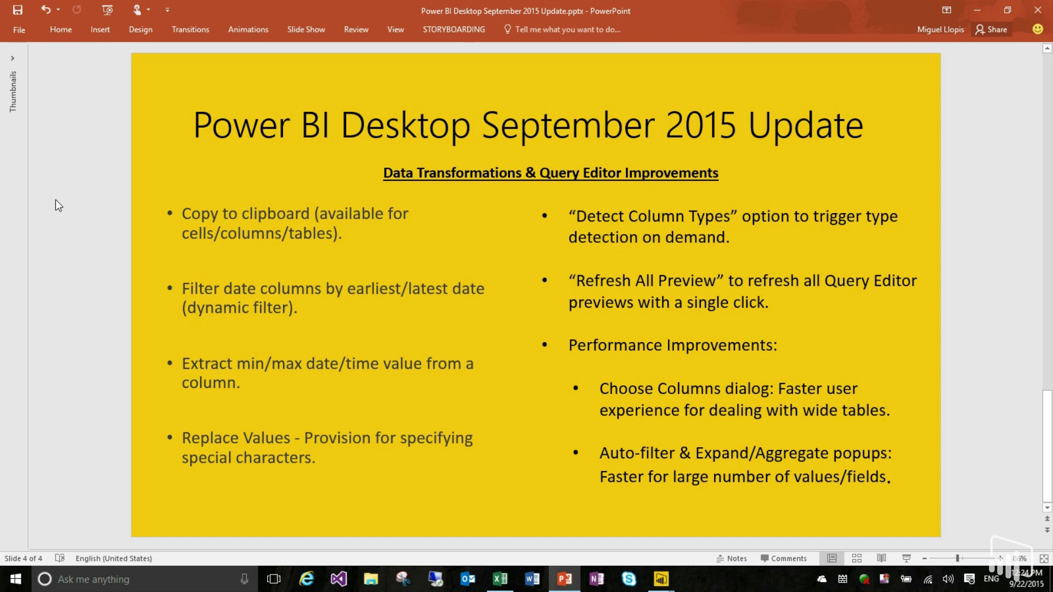
key("alt+Tab")
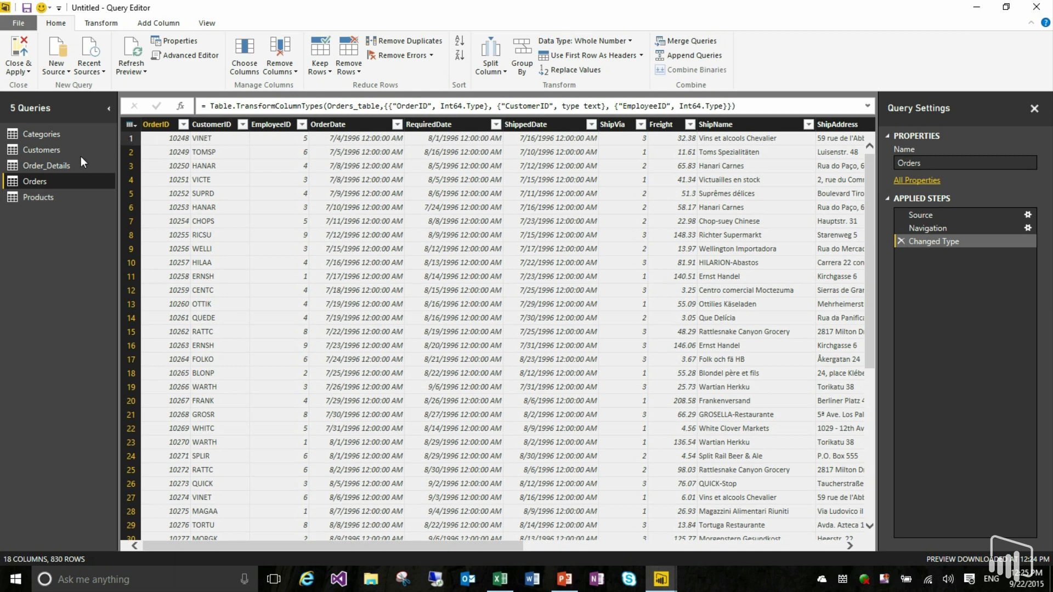
left_click(51, 149)
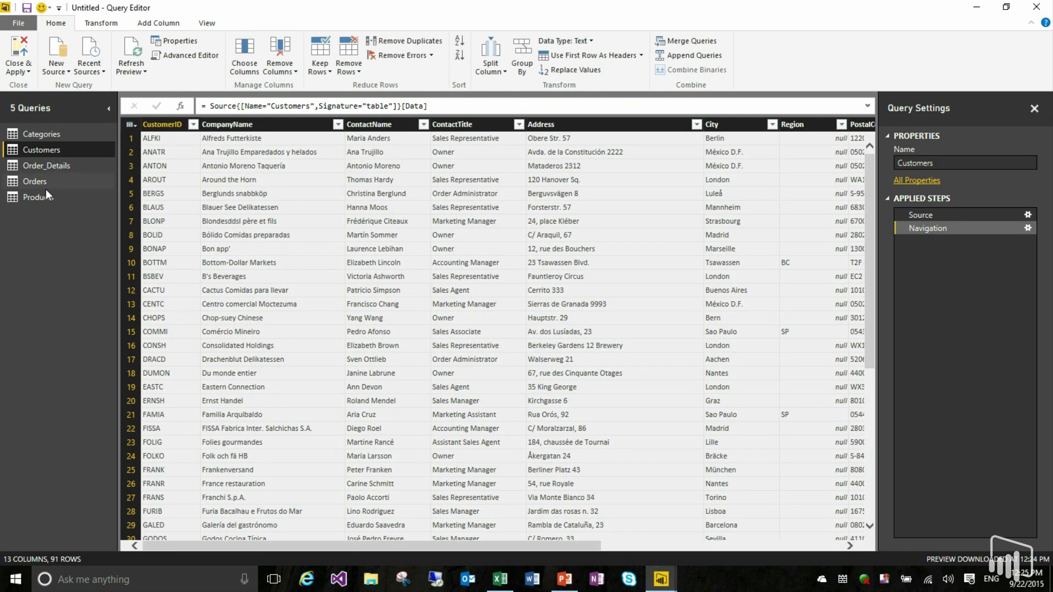
left_click(45, 199)
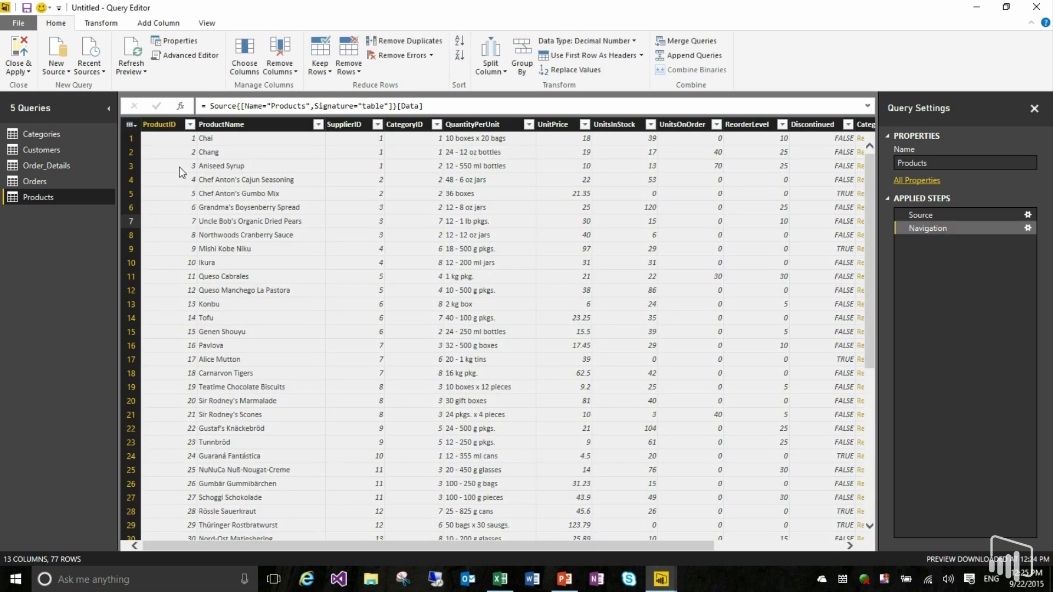
Step: View the Choose Columns dialog for the Products query and cancel it, and browse the filter values of the QuantityPerUnit column
left_click(253, 58)
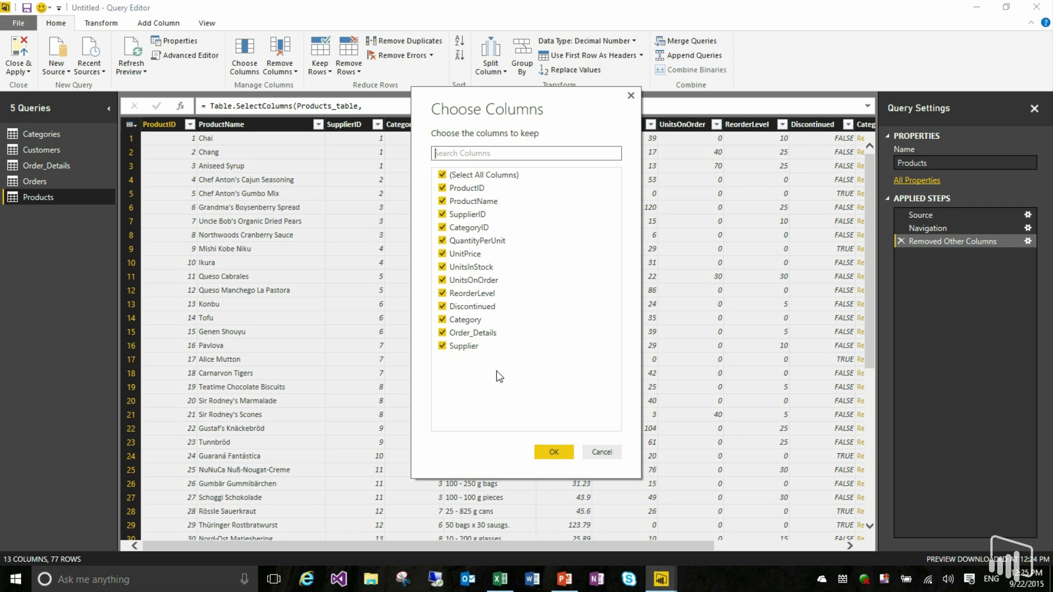
left_click(601, 452)
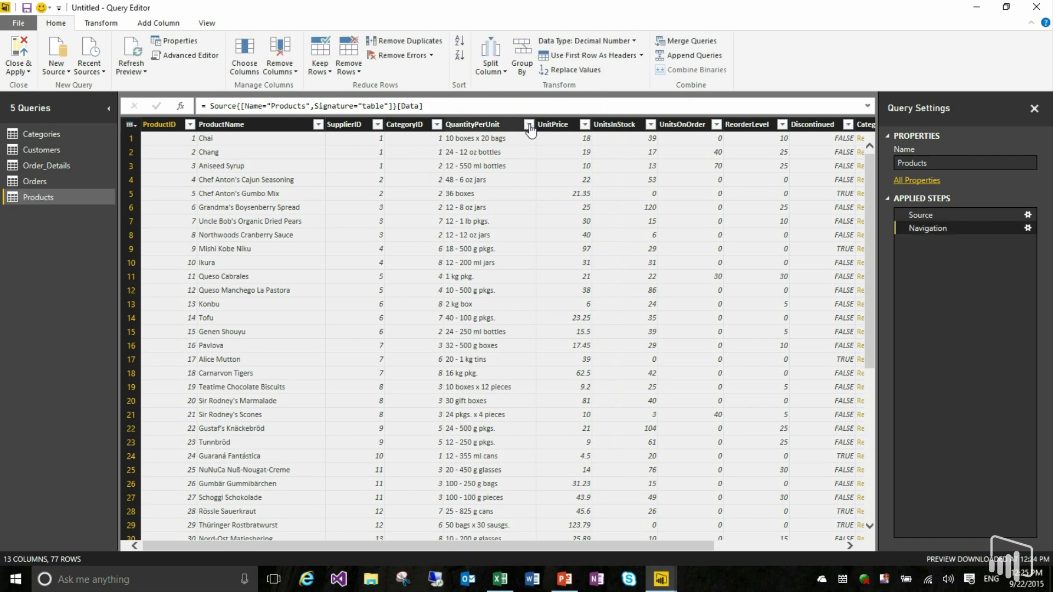
left_click(528, 126)
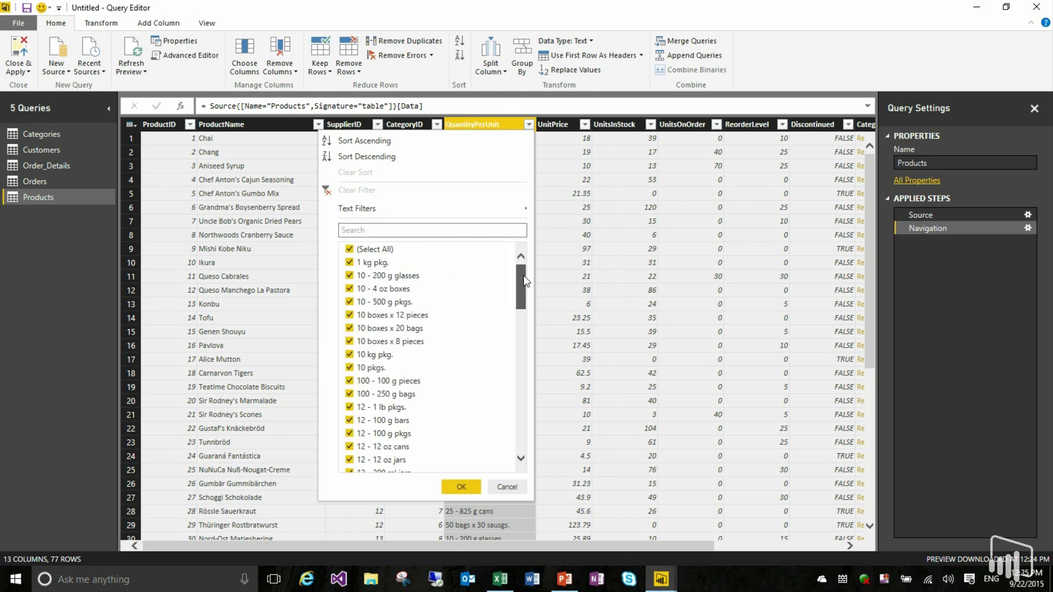
left_click_drag(524, 280, 517, 258)
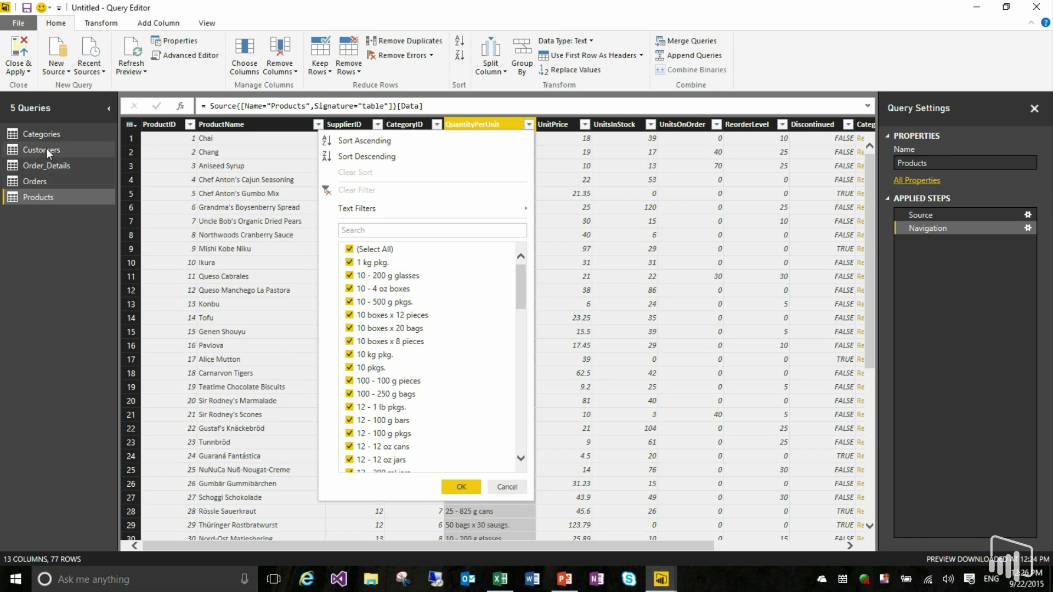
Step: View the expandable fields of the Order column in the Order_Details query, cancel the expansion, and switch back to PowerPoint
left_click(45, 165)
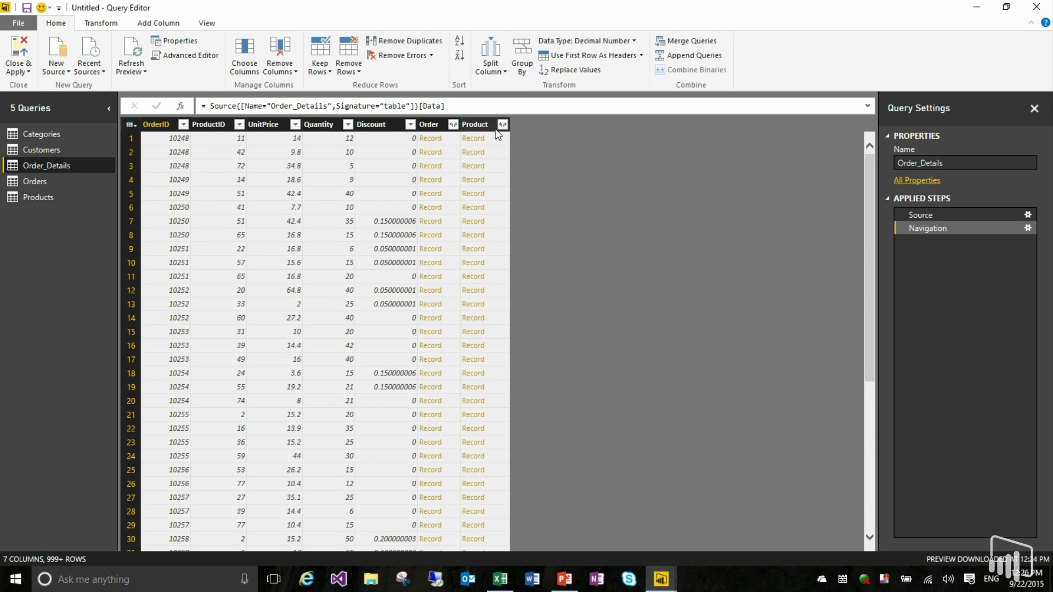
left_click(453, 125)
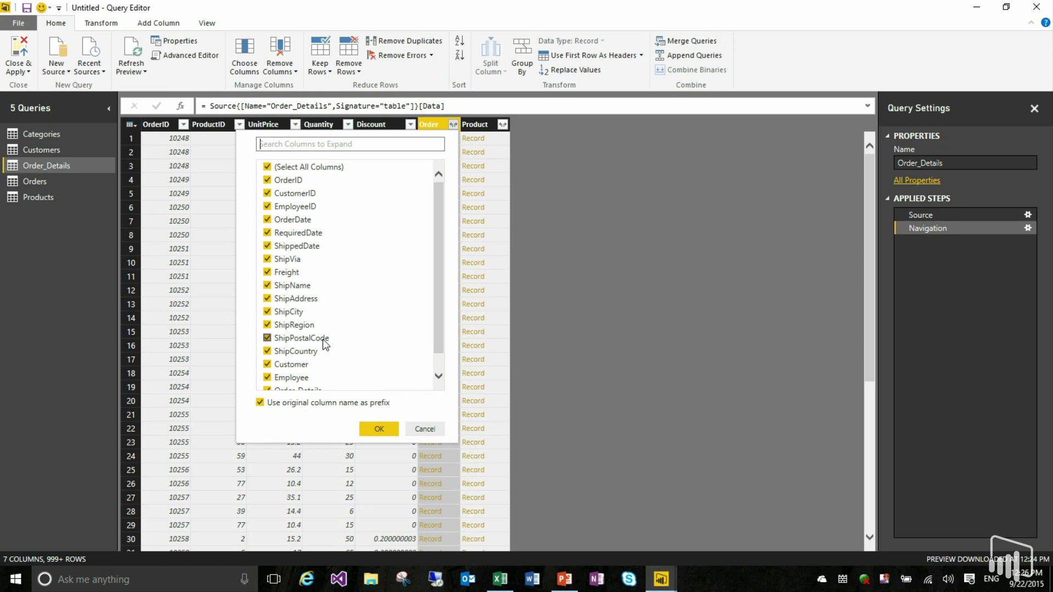
left_click(425, 430)
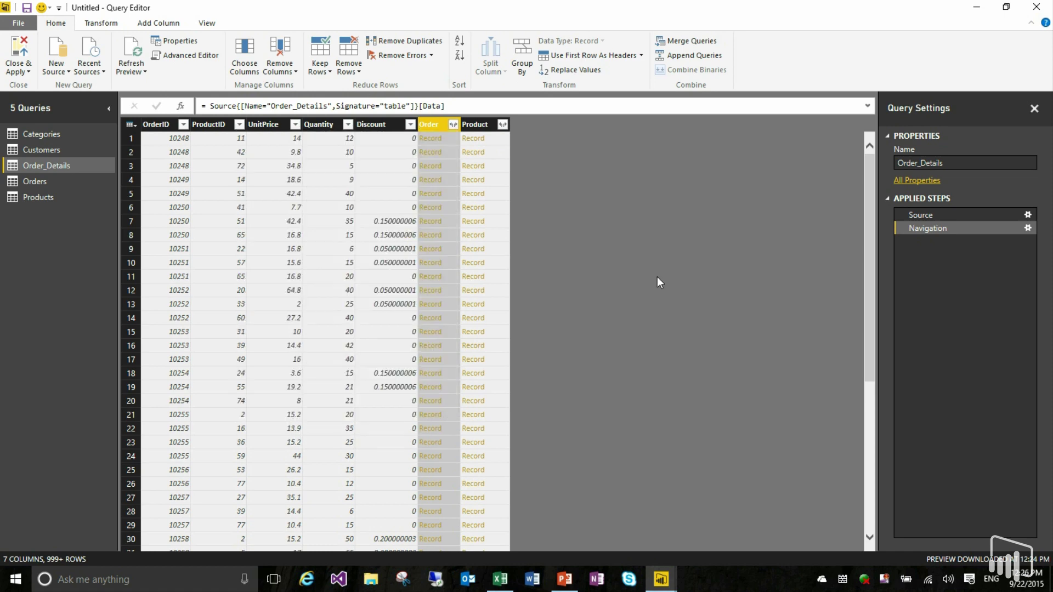
key("alt+Tab")
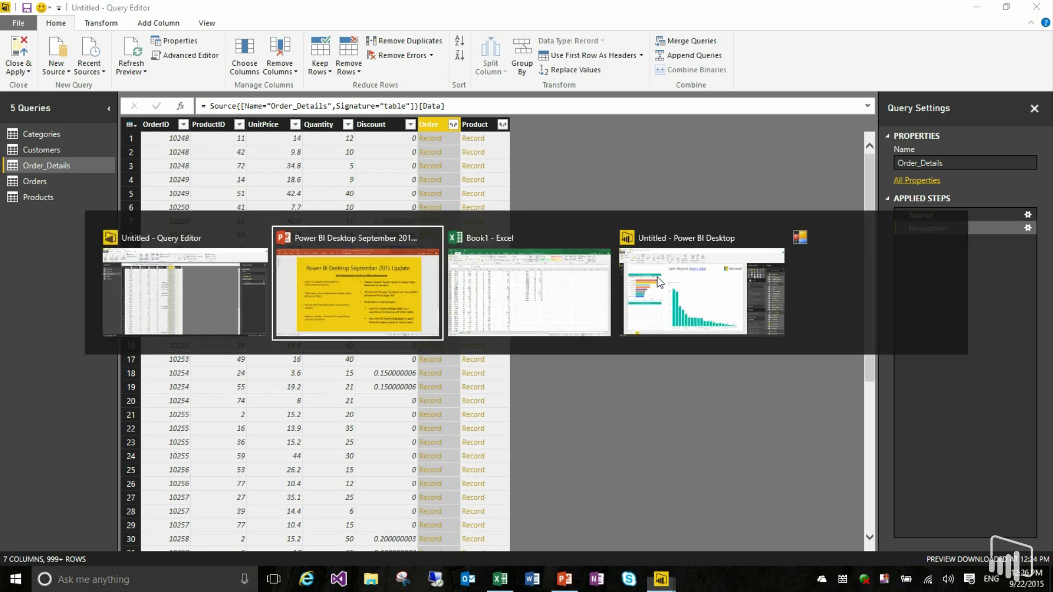